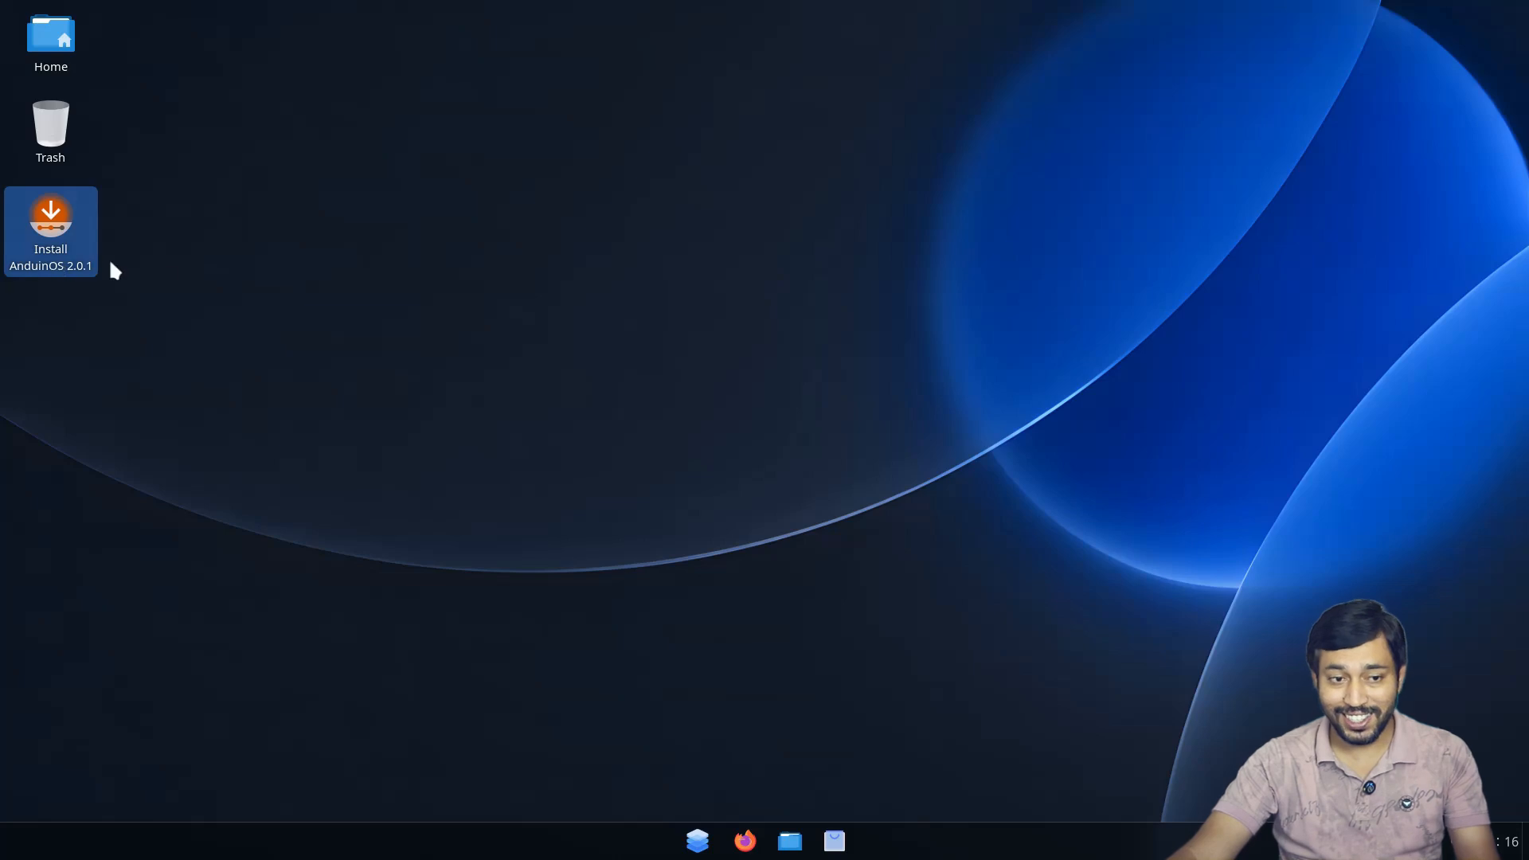
# Step: Launch the AnduinOS 2.0.1 installer and accept English with the English (US) keyboard layout
pyautogui.rightClick(90, 255)
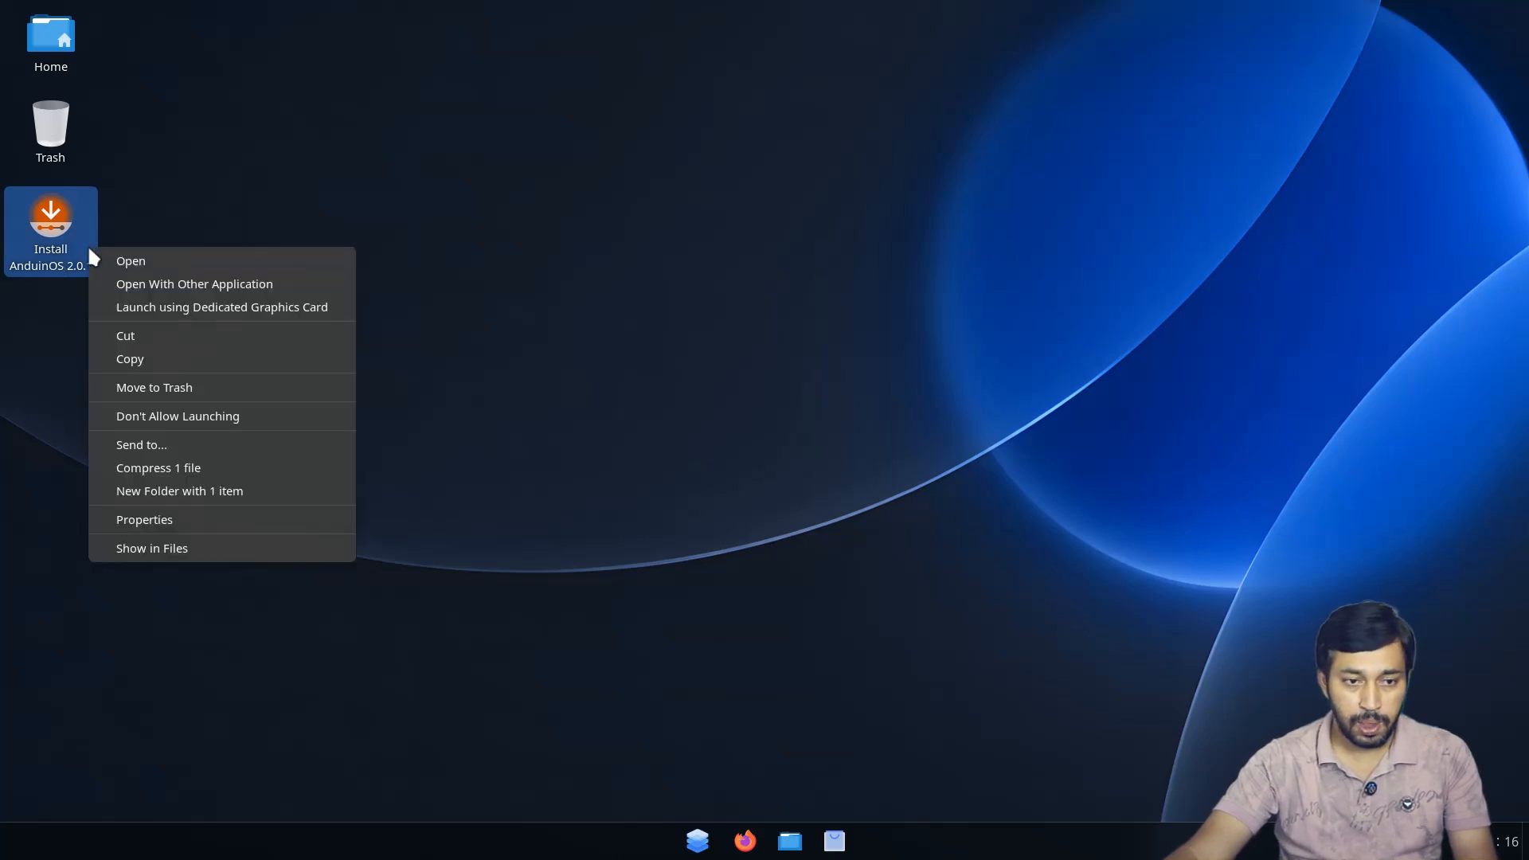
pyautogui.click(158, 264)
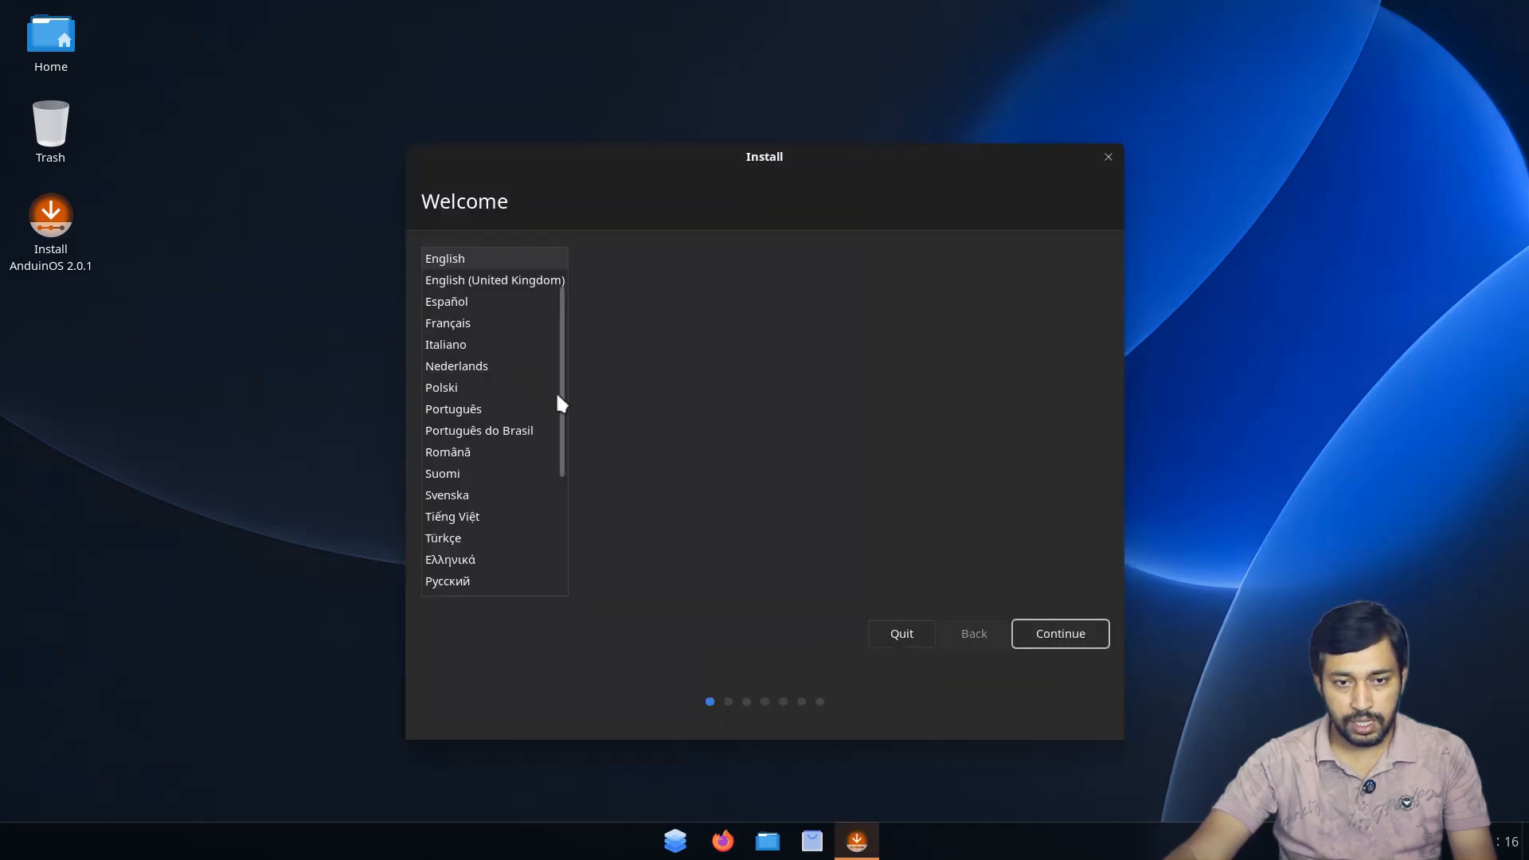
pyautogui.click(1065, 640)
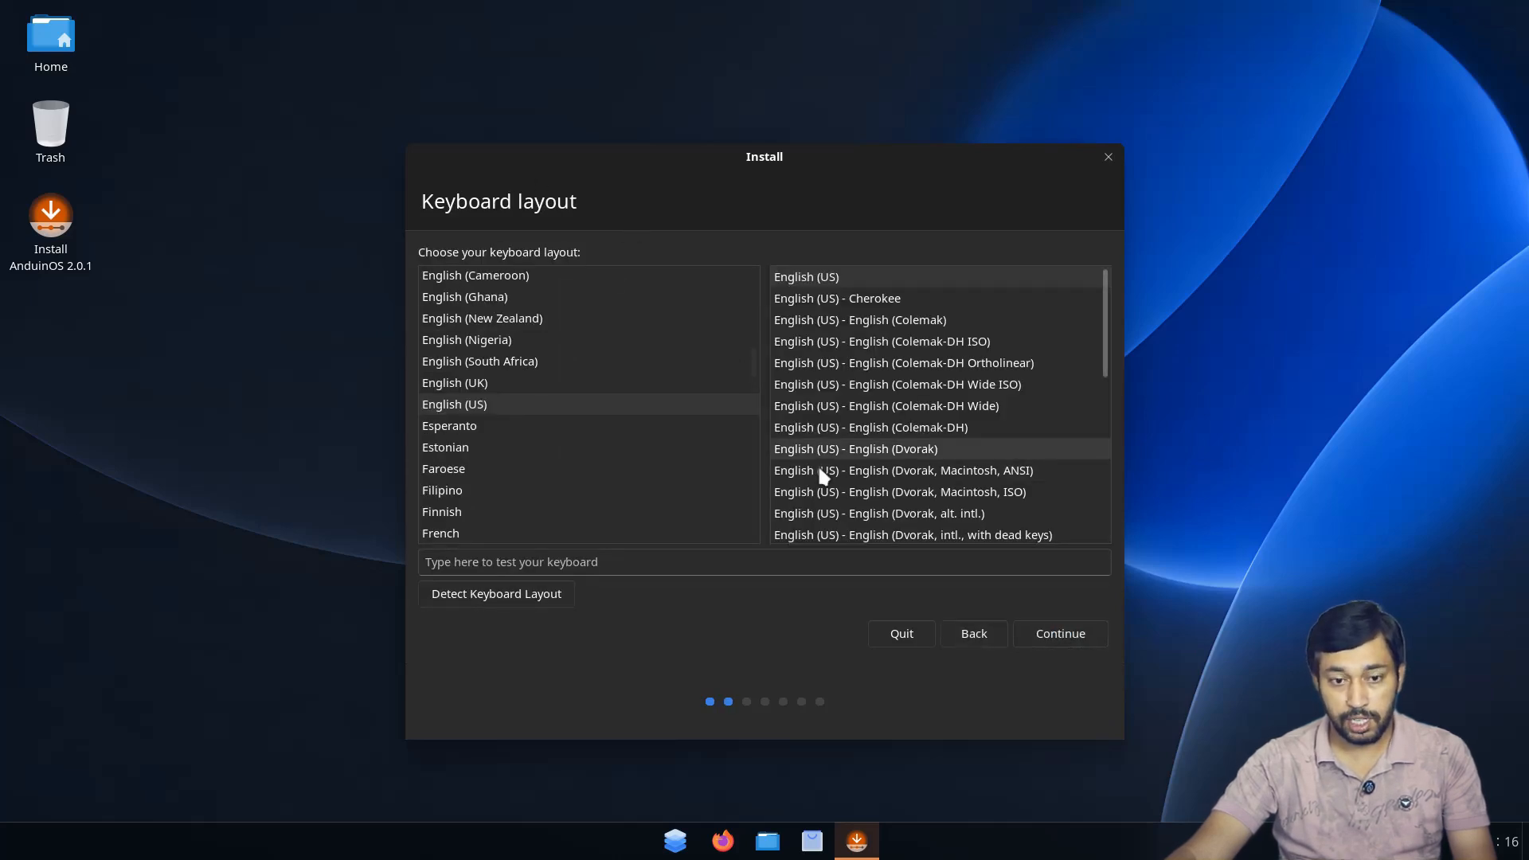
pyautogui.click(1055, 627)
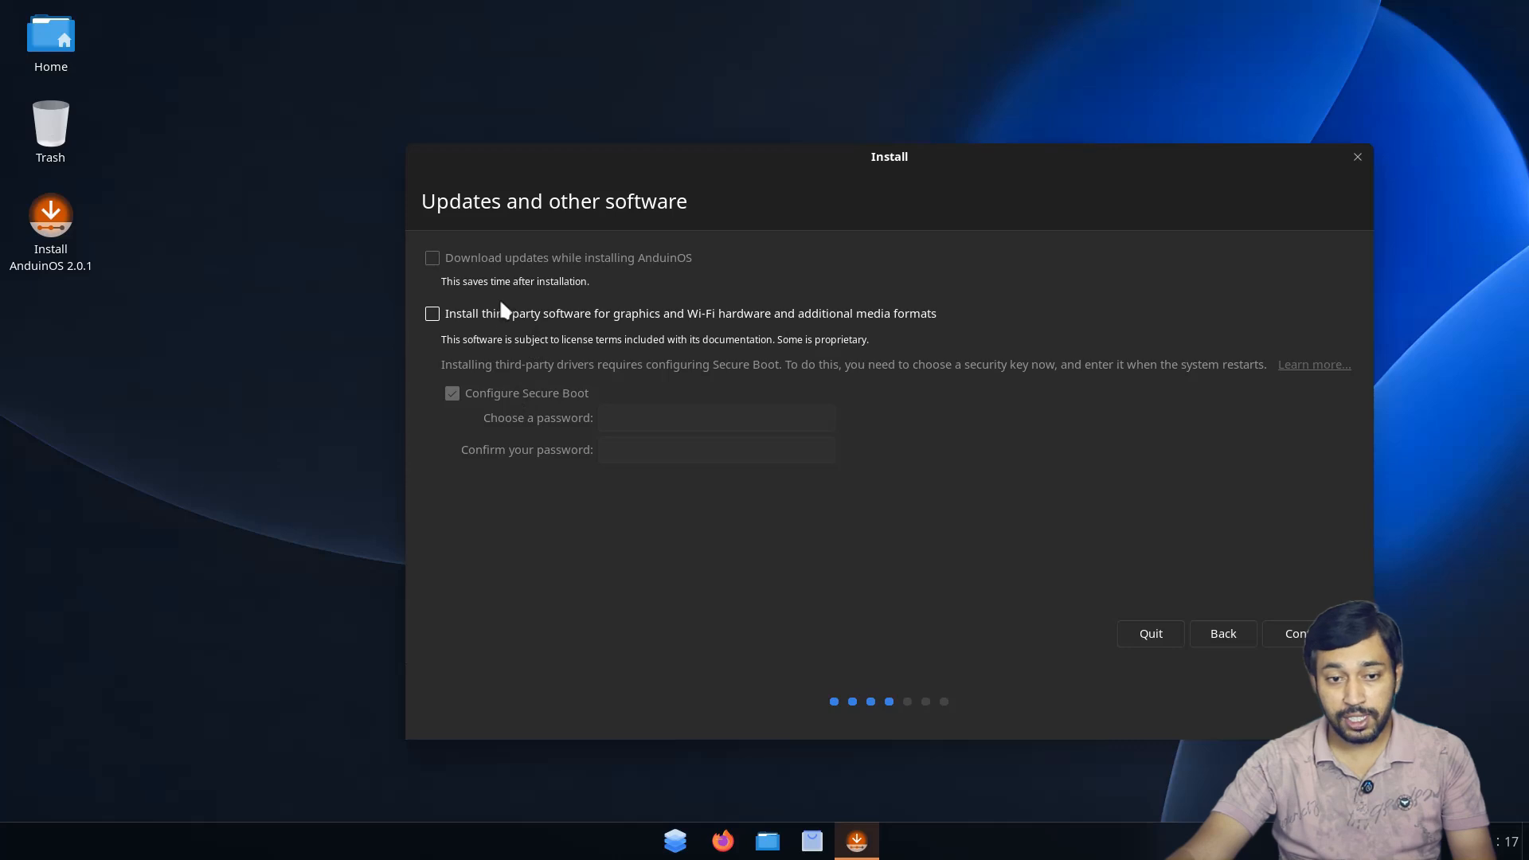
# Step: Include third-party drivers and media formats, skip Secure Boot, and choose Erase disk and install AnduinOS
pyautogui.click(432, 314)
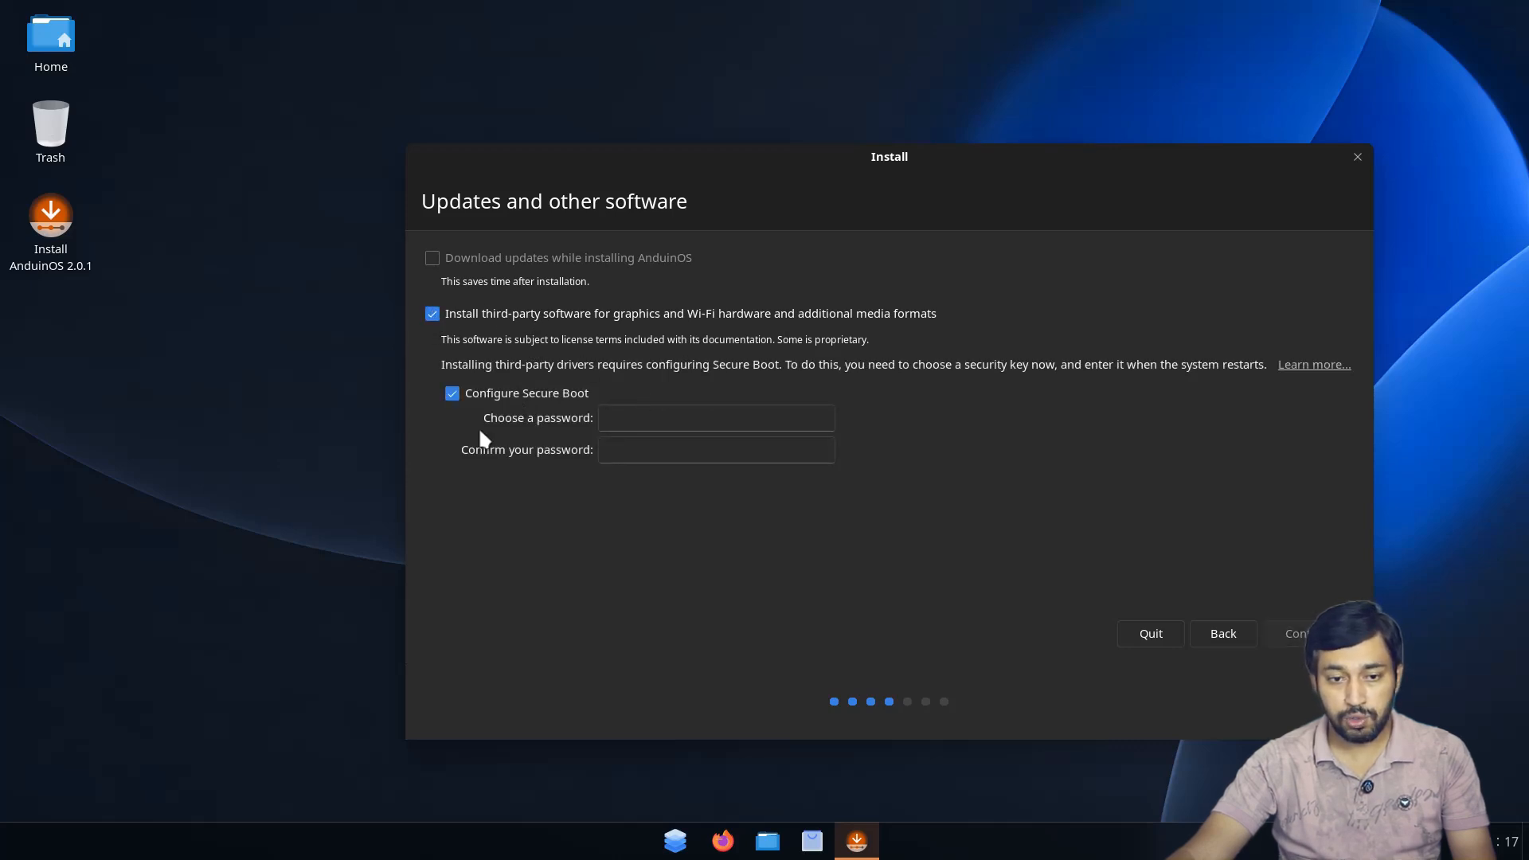
pyautogui.click(448, 398)
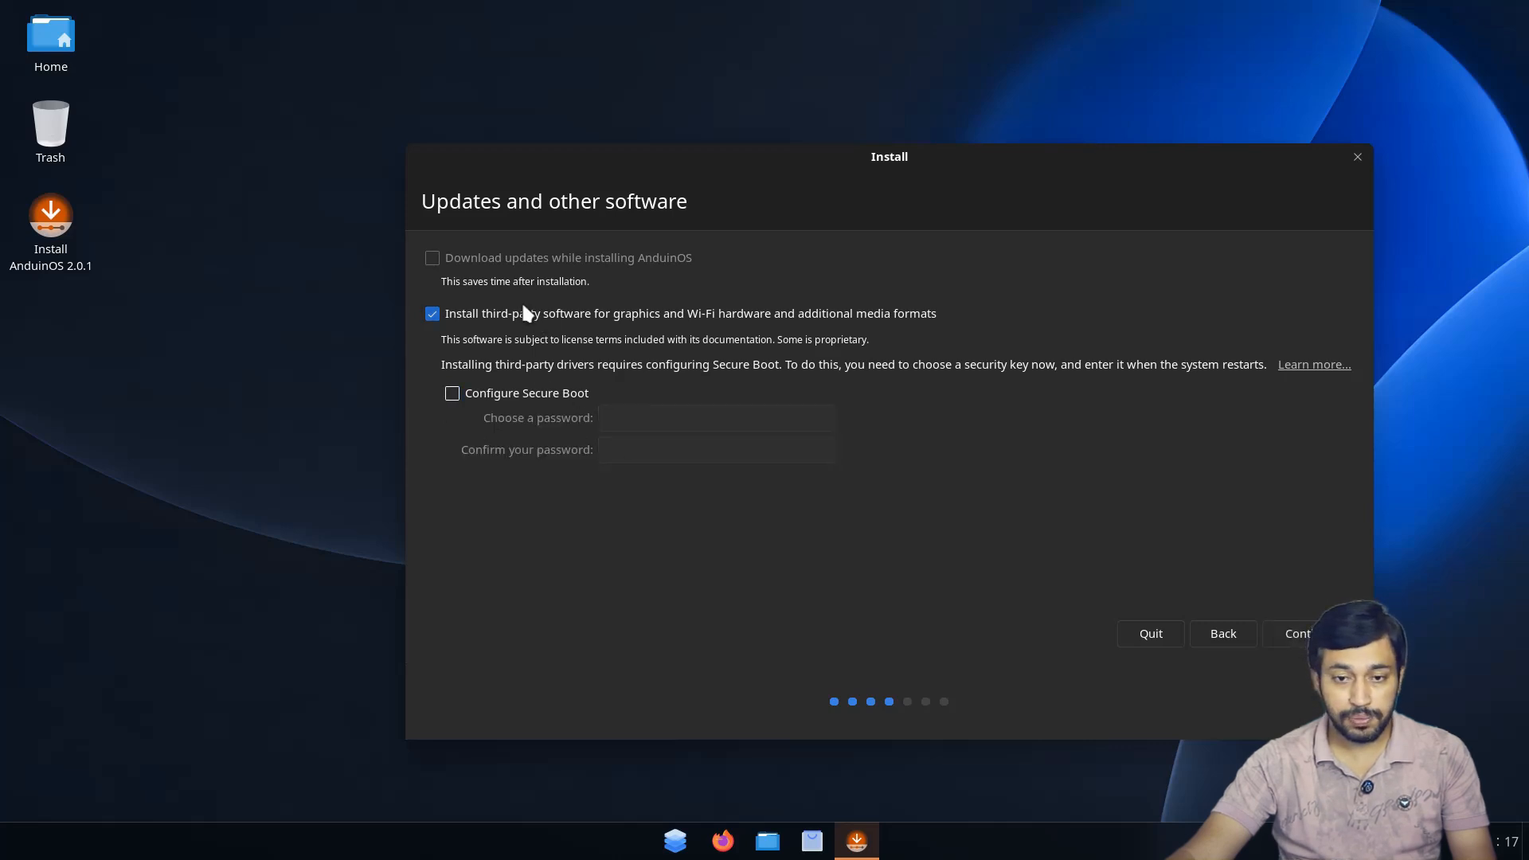
pyautogui.click(1288, 634)
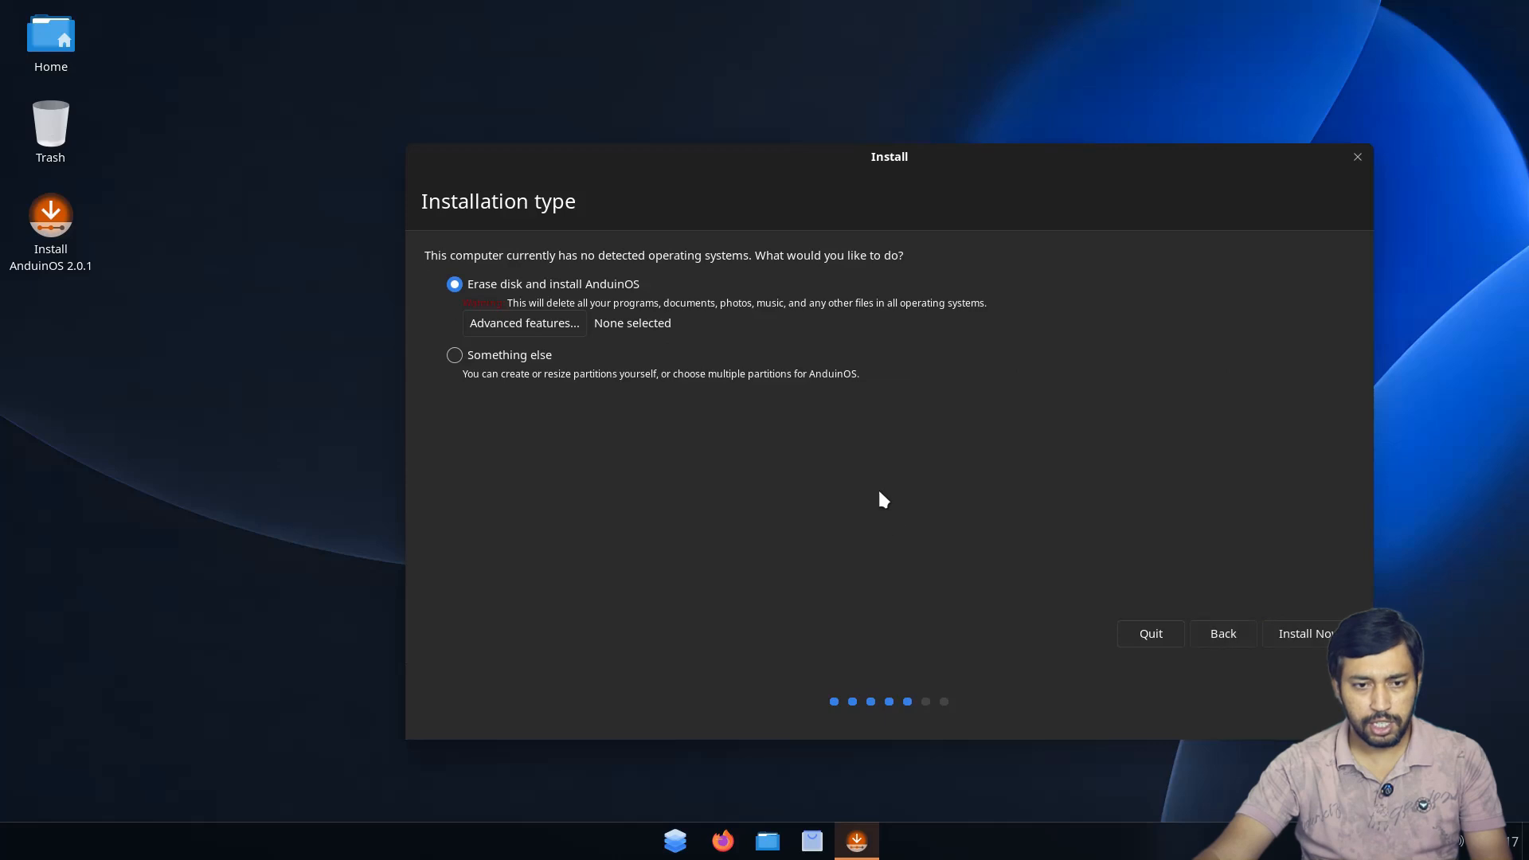
pyautogui.click(455, 356)
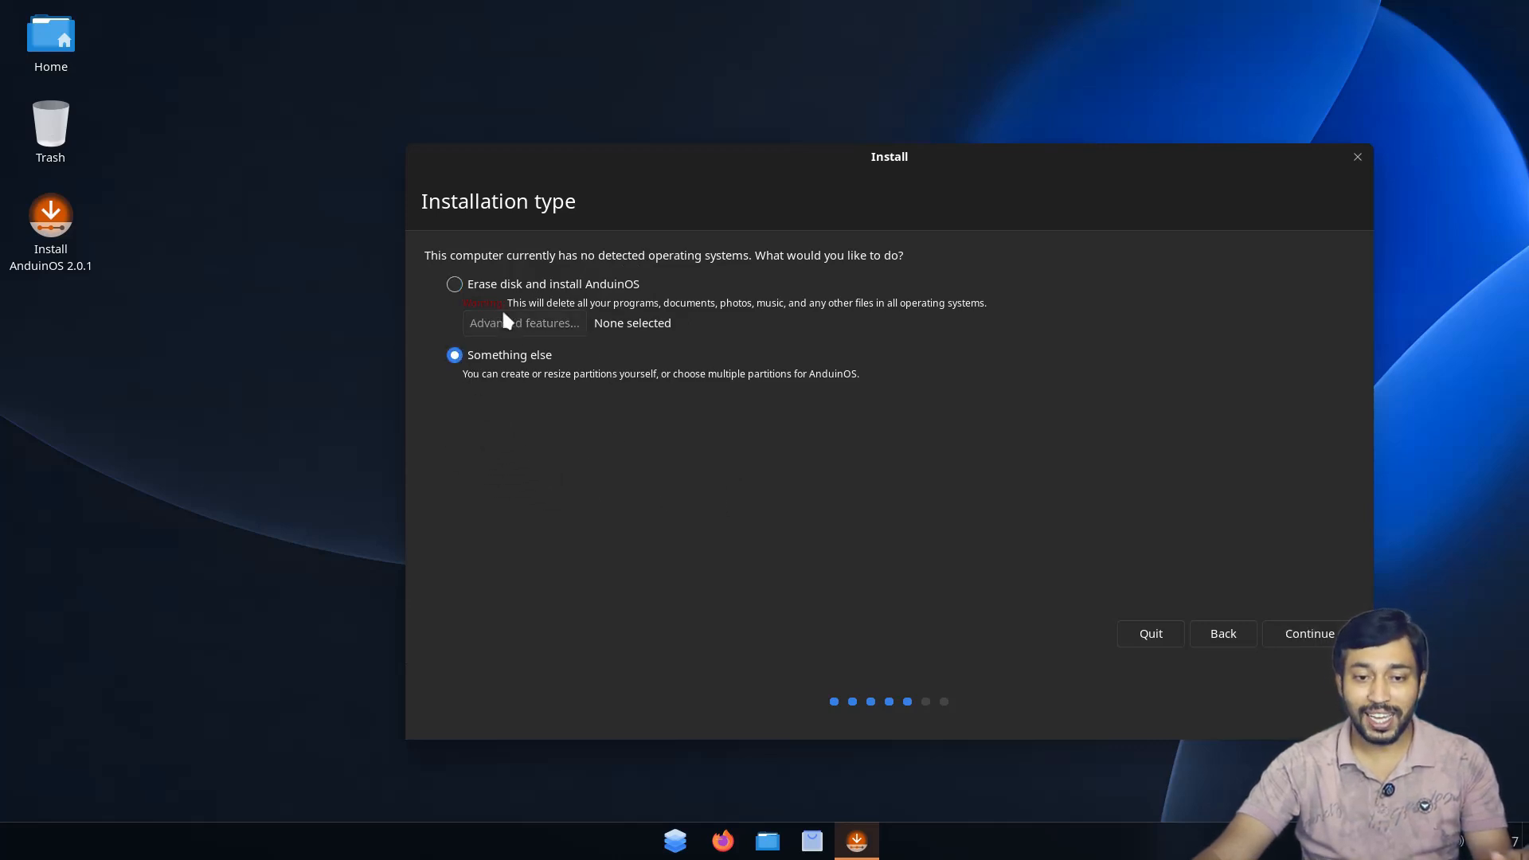
pyautogui.click(454, 285)
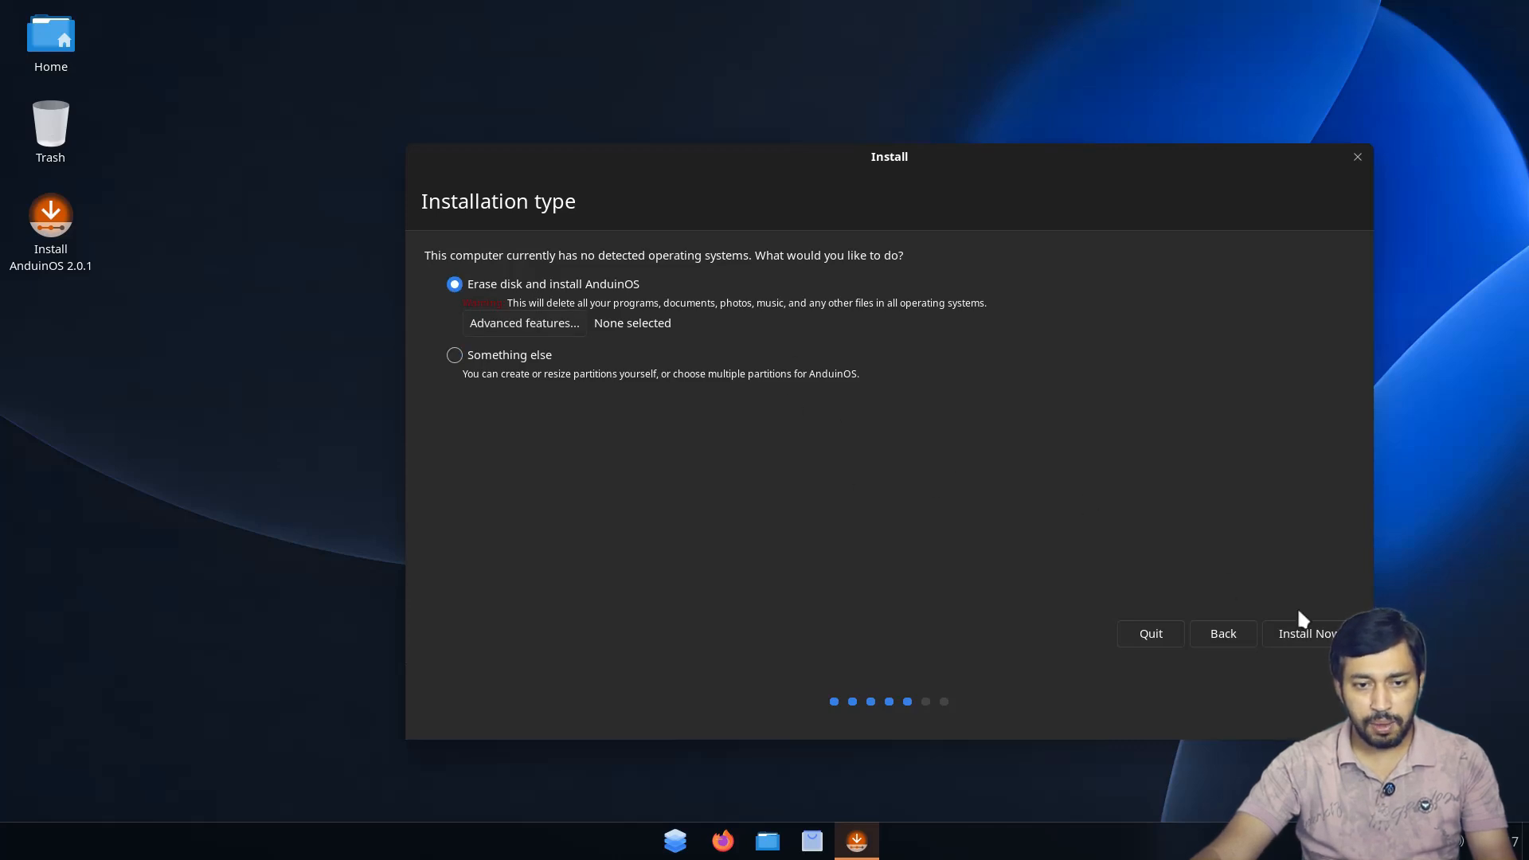
# Step: Confirm writing the partition changes to disk and set the location to Kolkata, India
pyautogui.click(1288, 631)
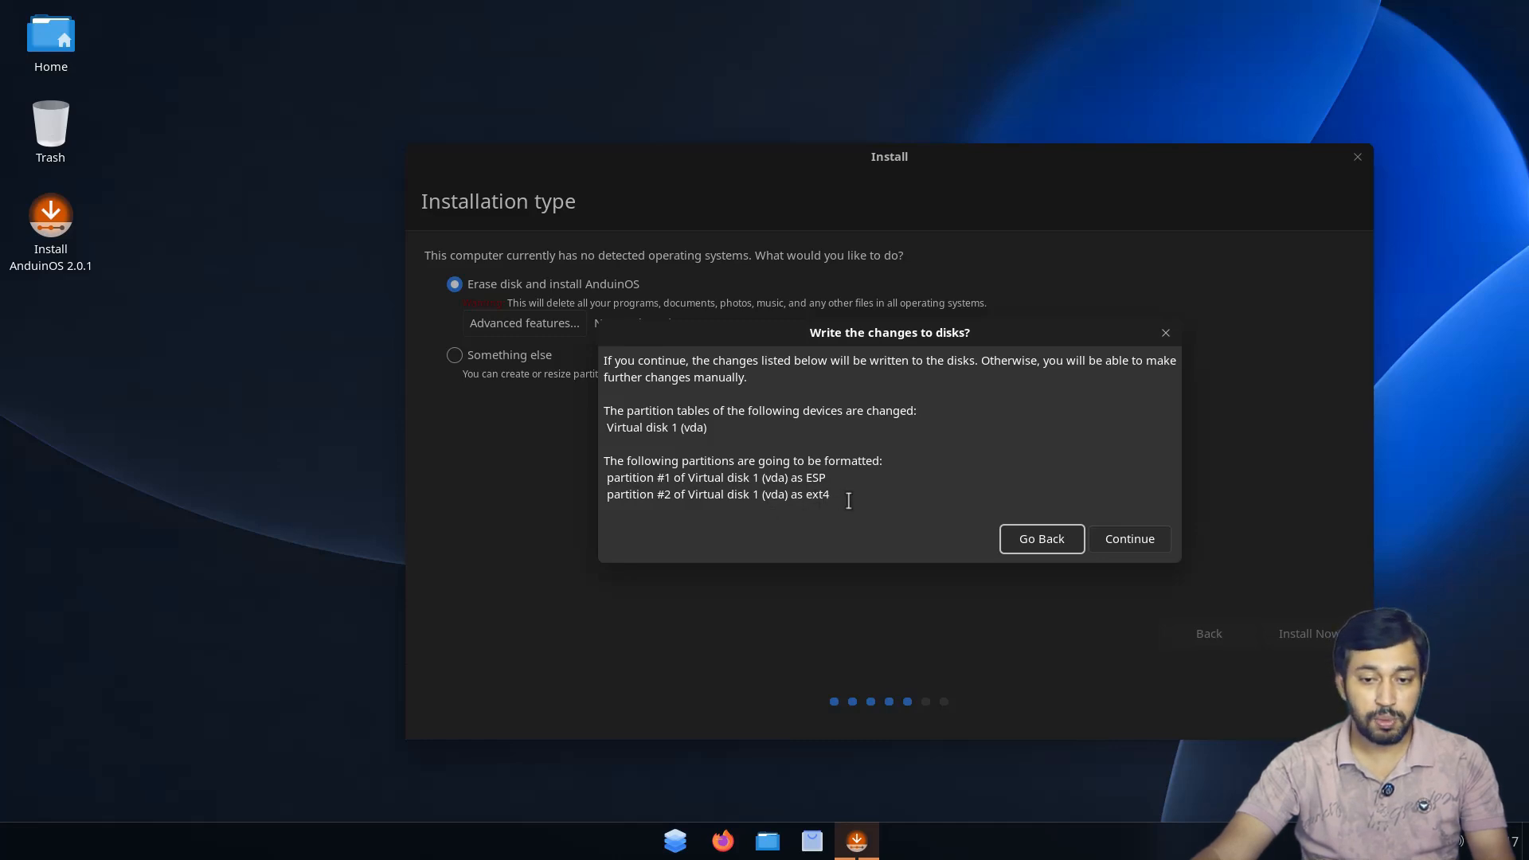
pyautogui.click(1122, 541)
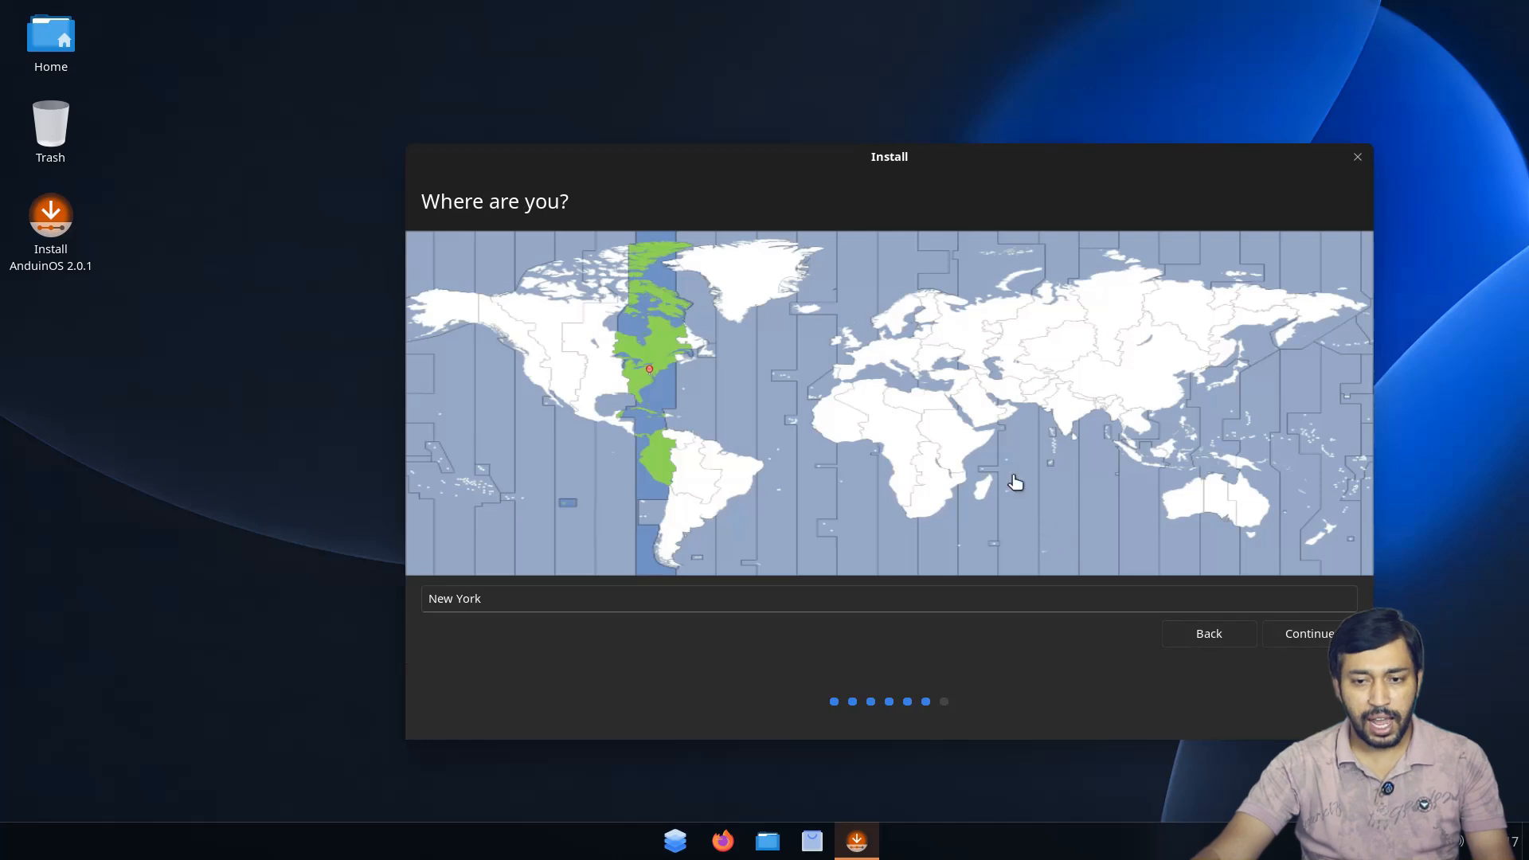
pyautogui.click(1072, 408)
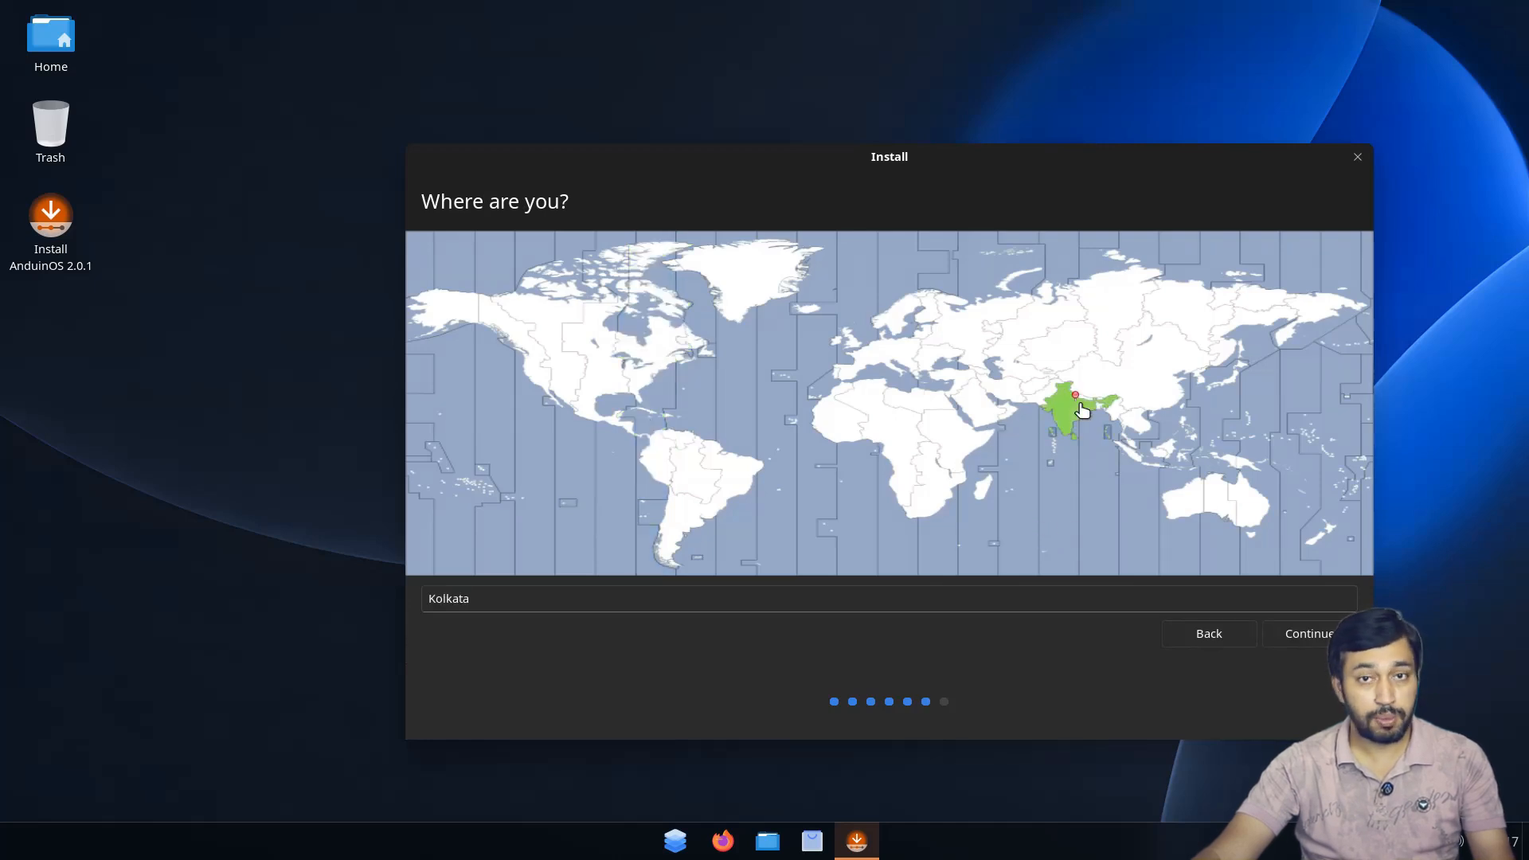
pyautogui.click(1304, 626)
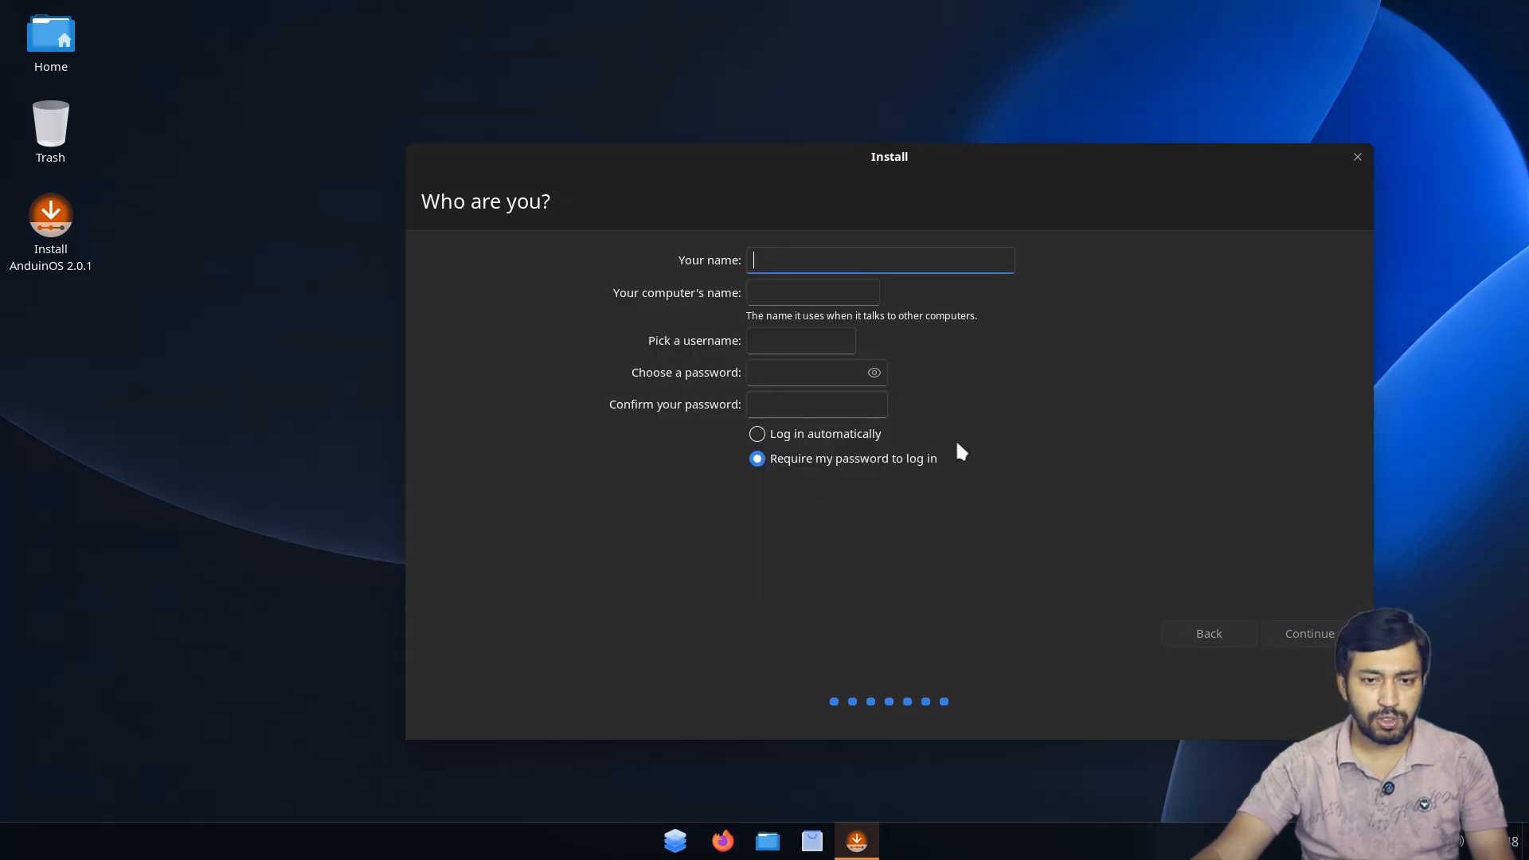
# Step: Enter the account name and a password, confirm the password, and start copying files
pyautogui.write('t')
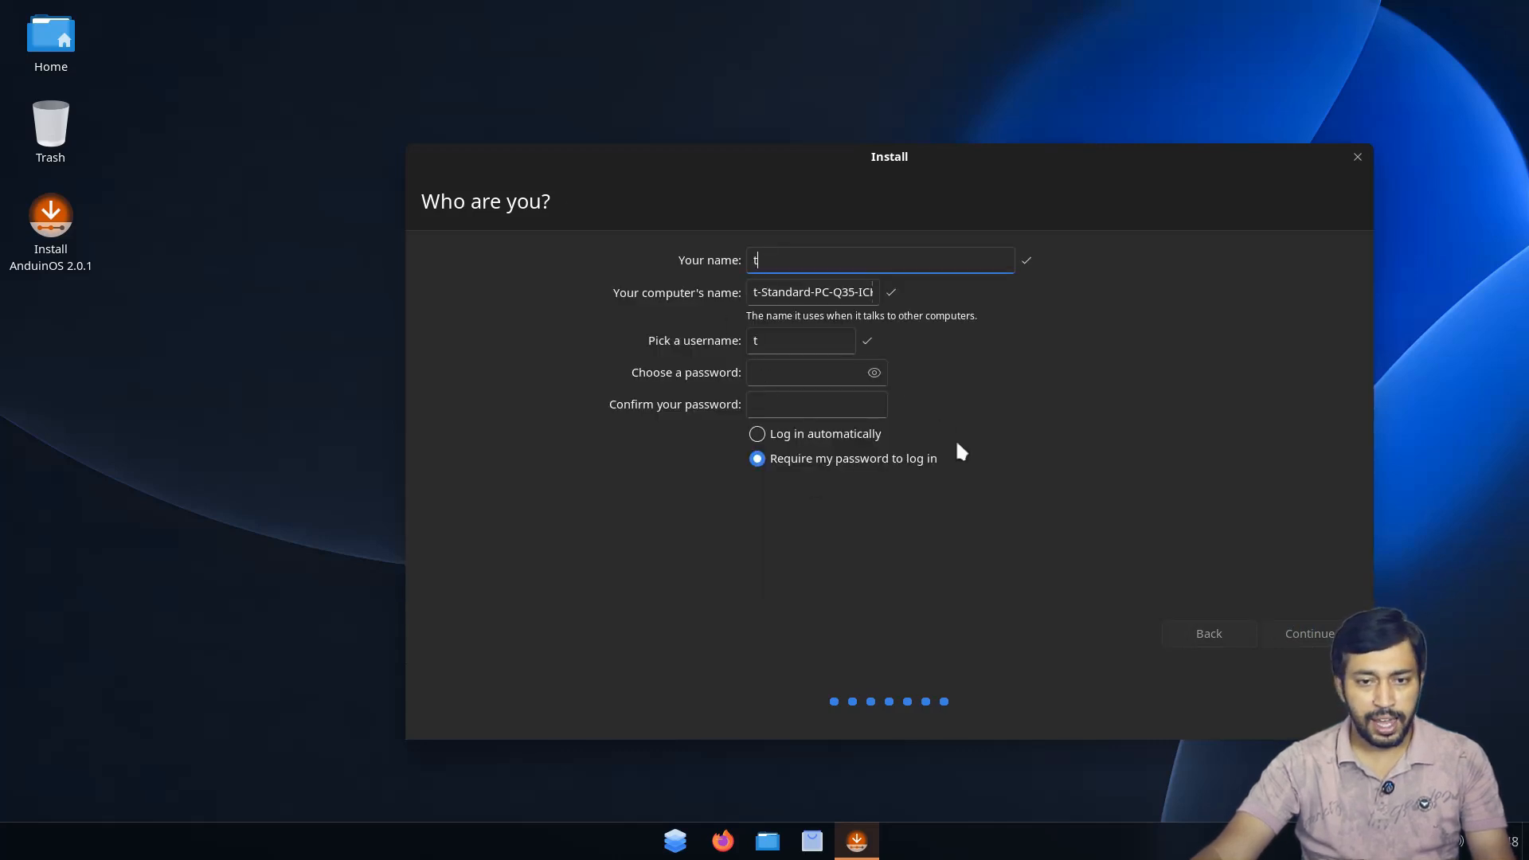
pyautogui.write('echw')
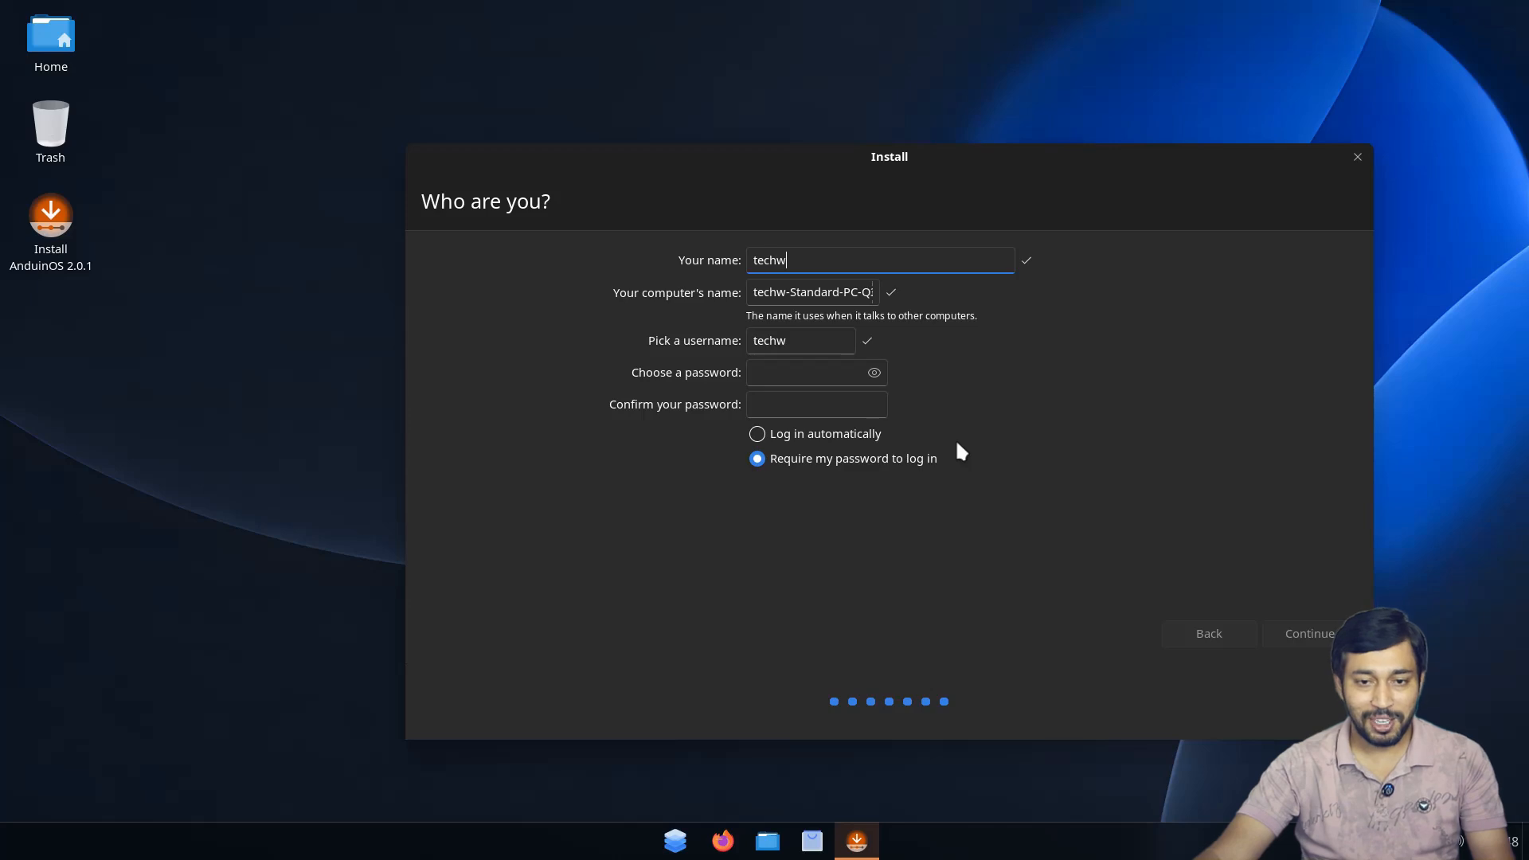
pyautogui.write('orld')
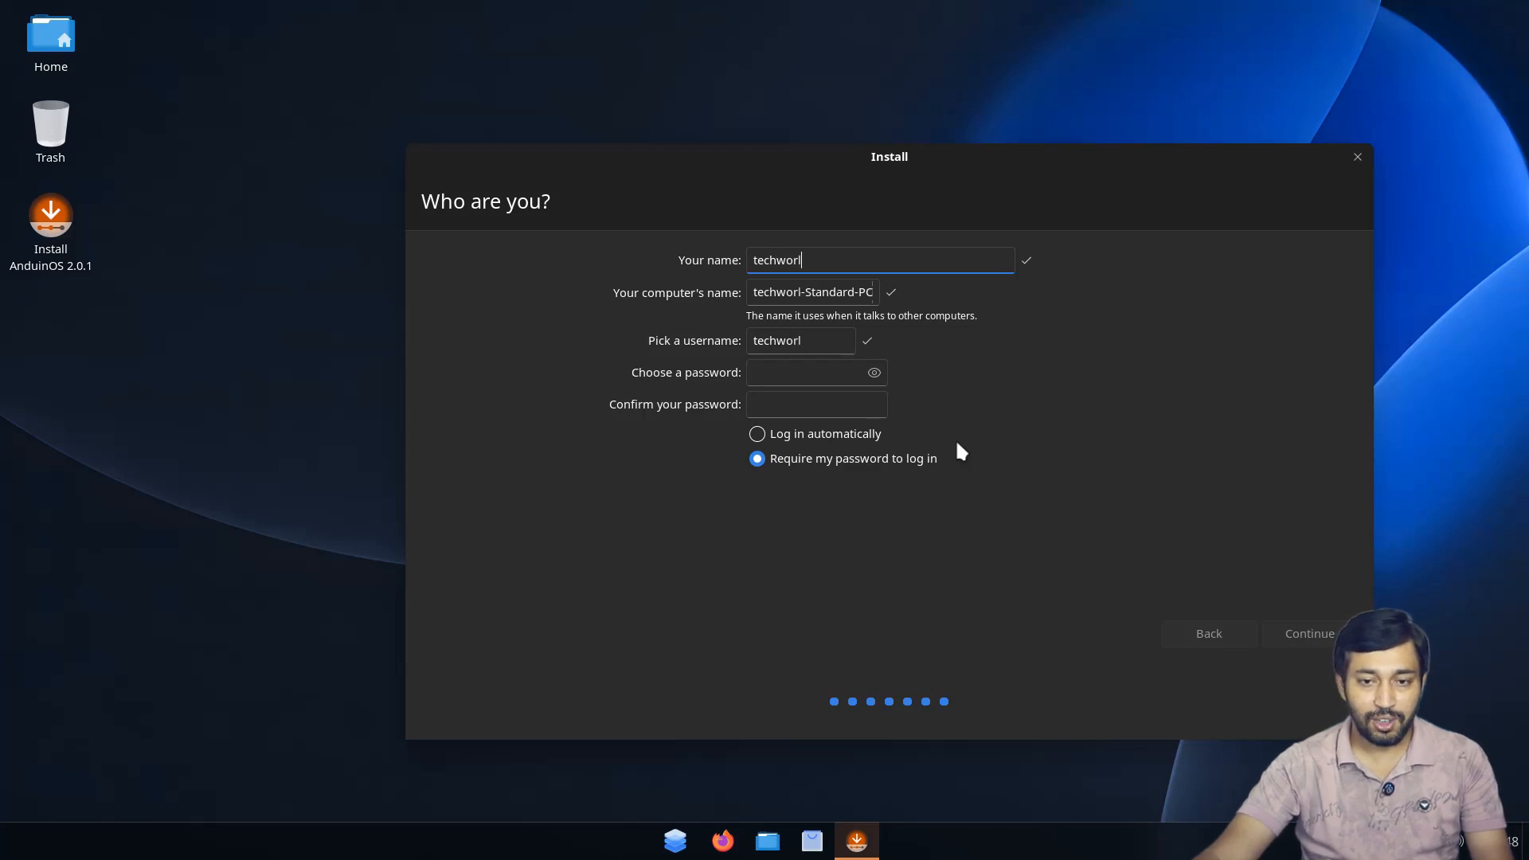
pyautogui.click(791, 372)
pyautogui.write('123')
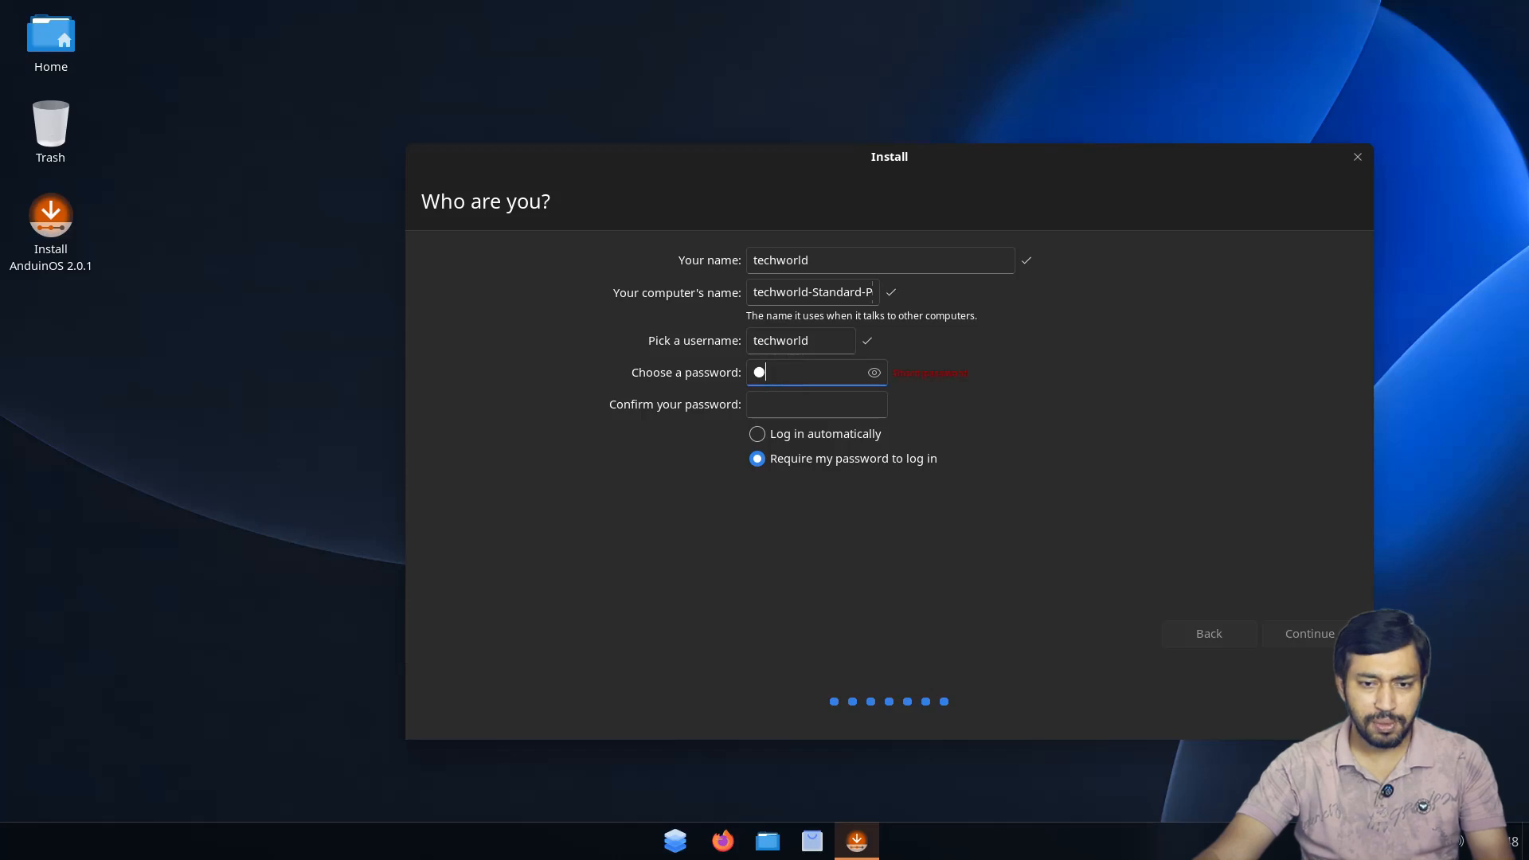
pyautogui.click(780, 411)
pyautogui.write('1')
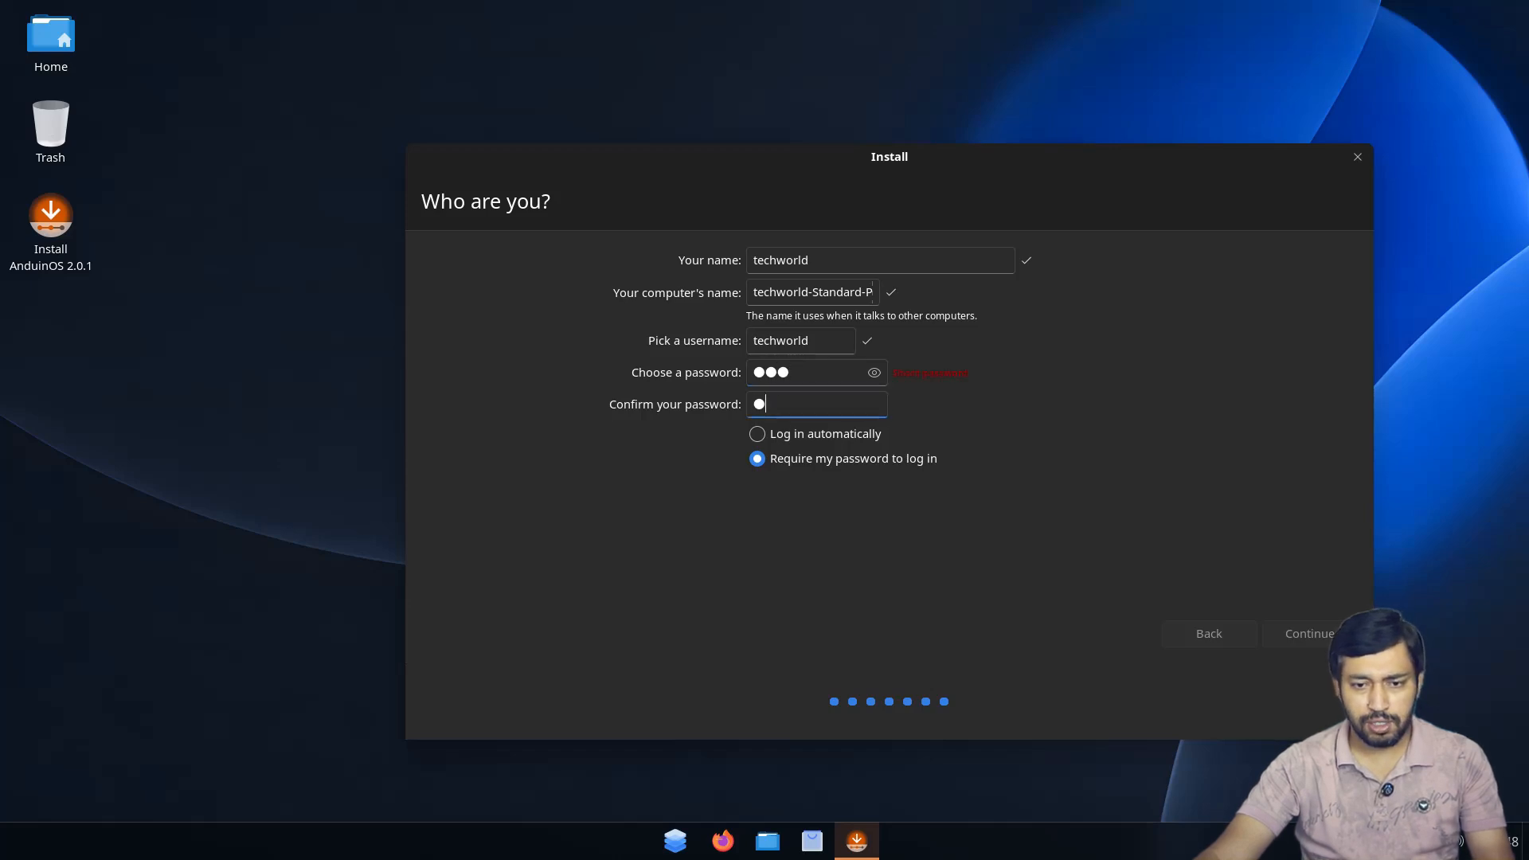
pyautogui.write('23')
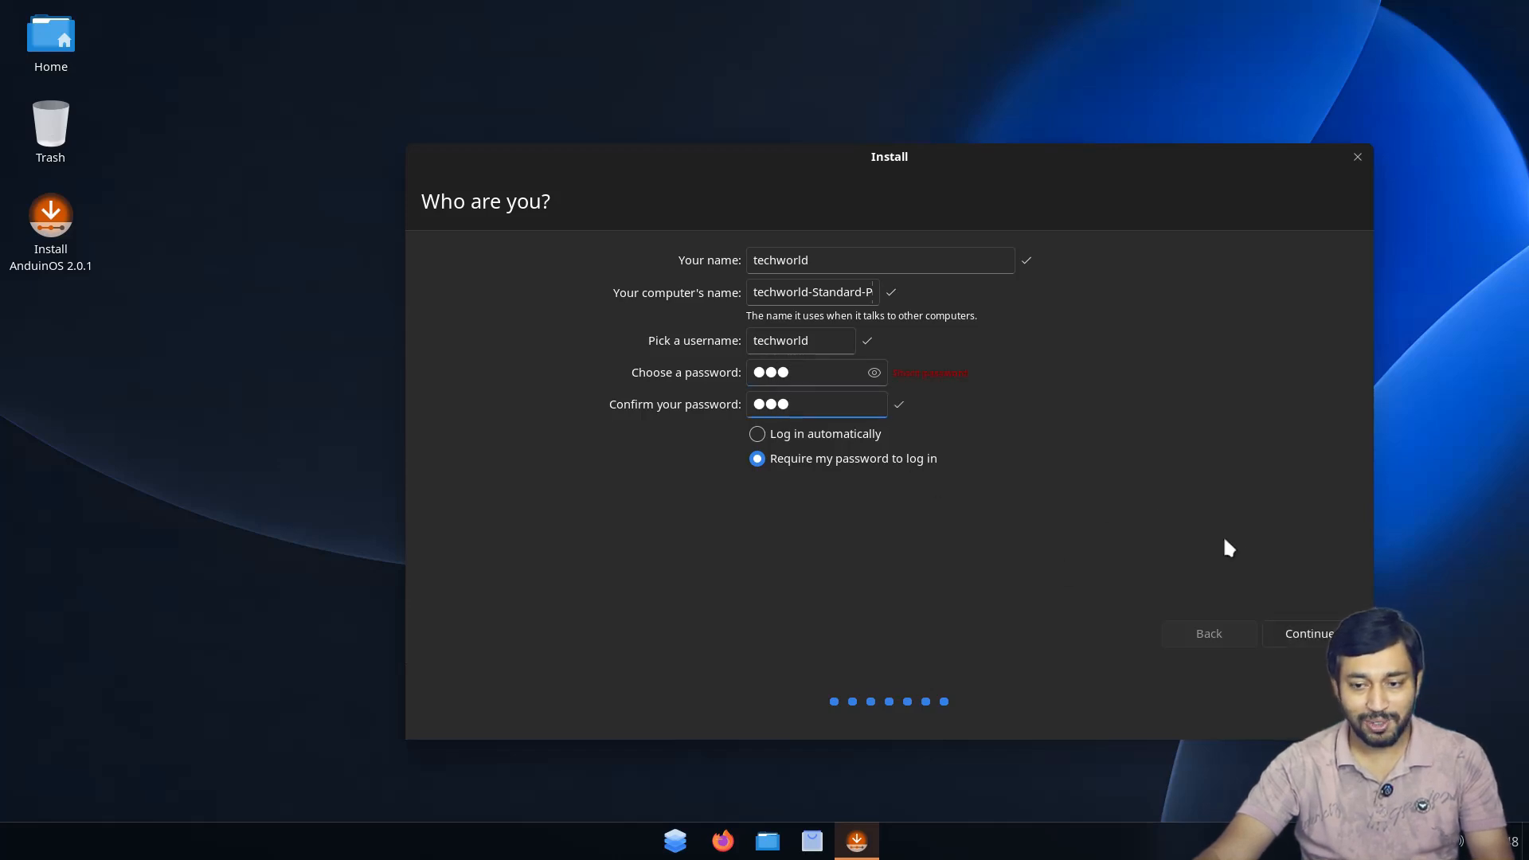
pyautogui.click(1306, 638)
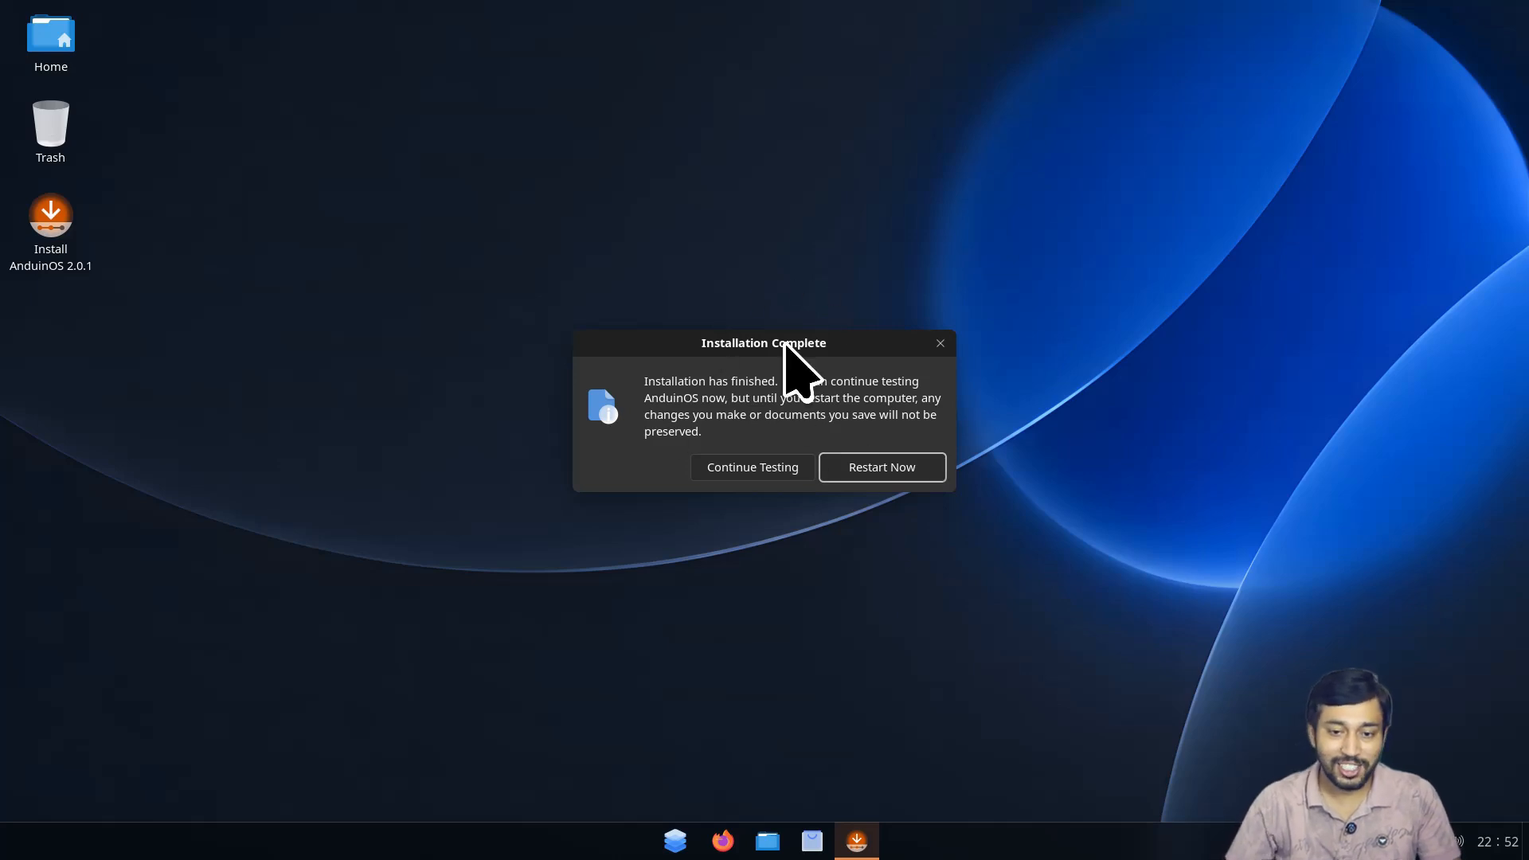
# Step: Restart into the newly installed AnduinOS from the Installation Complete dialog
pyautogui.click(891, 467)
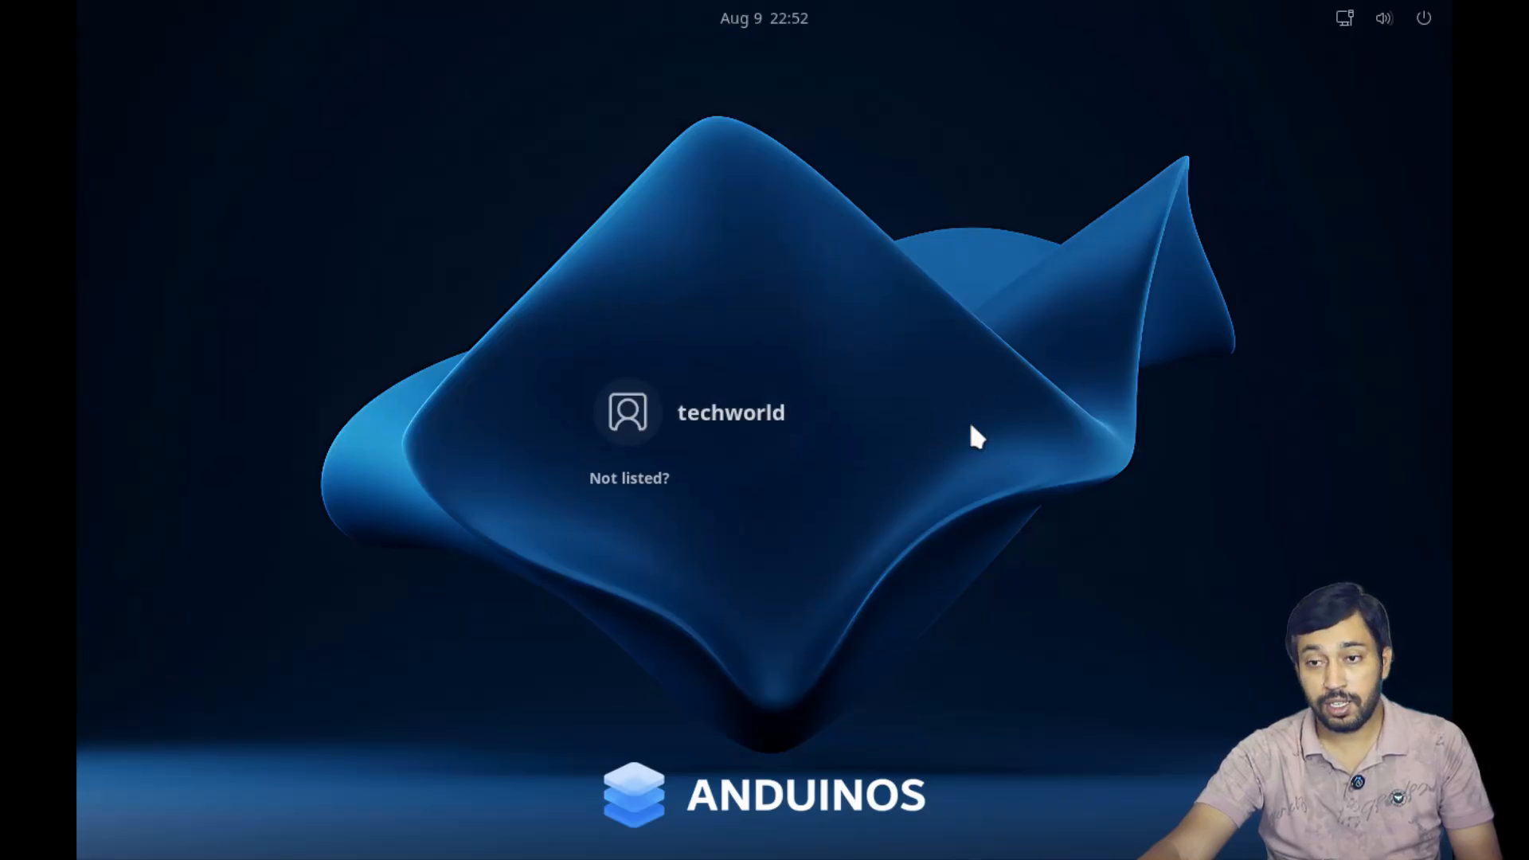
# Step: Select the user account and sign in with its password
pyautogui.click(691, 423)
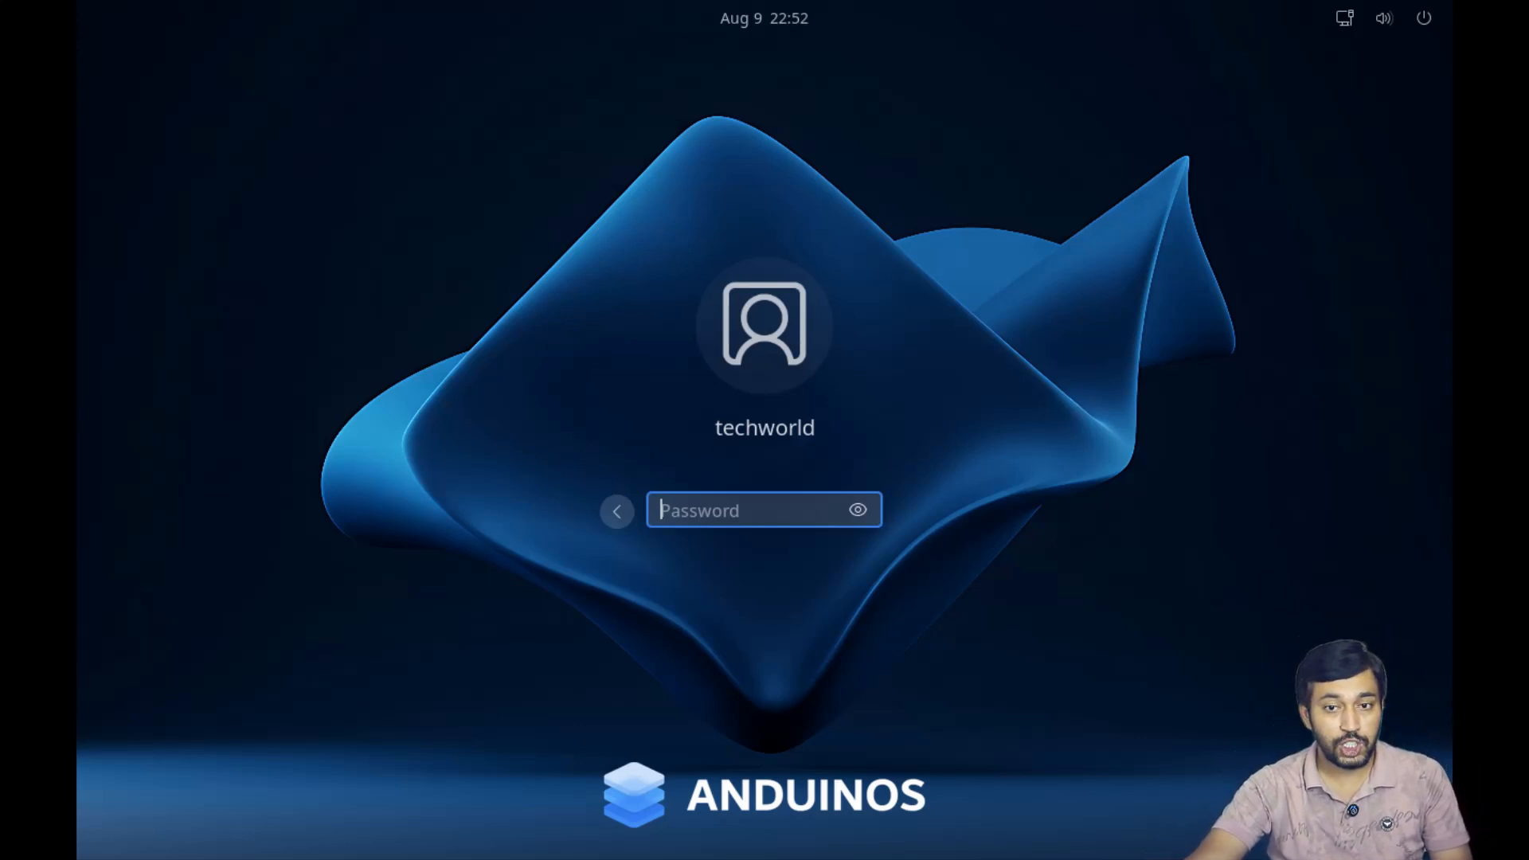
pyautogui.click(1422, 830)
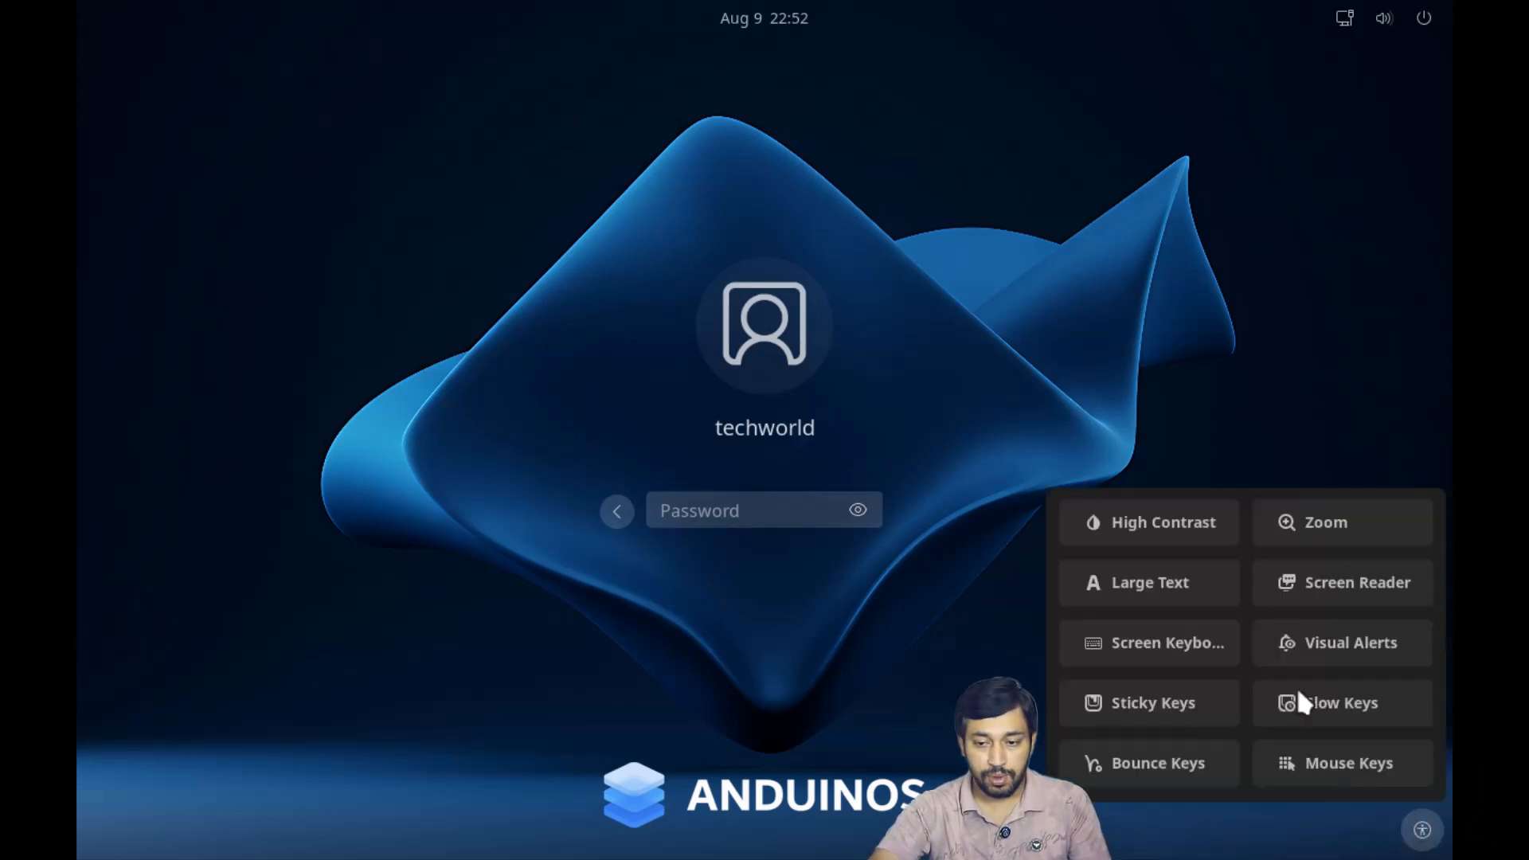
pyautogui.click(1083, 338)
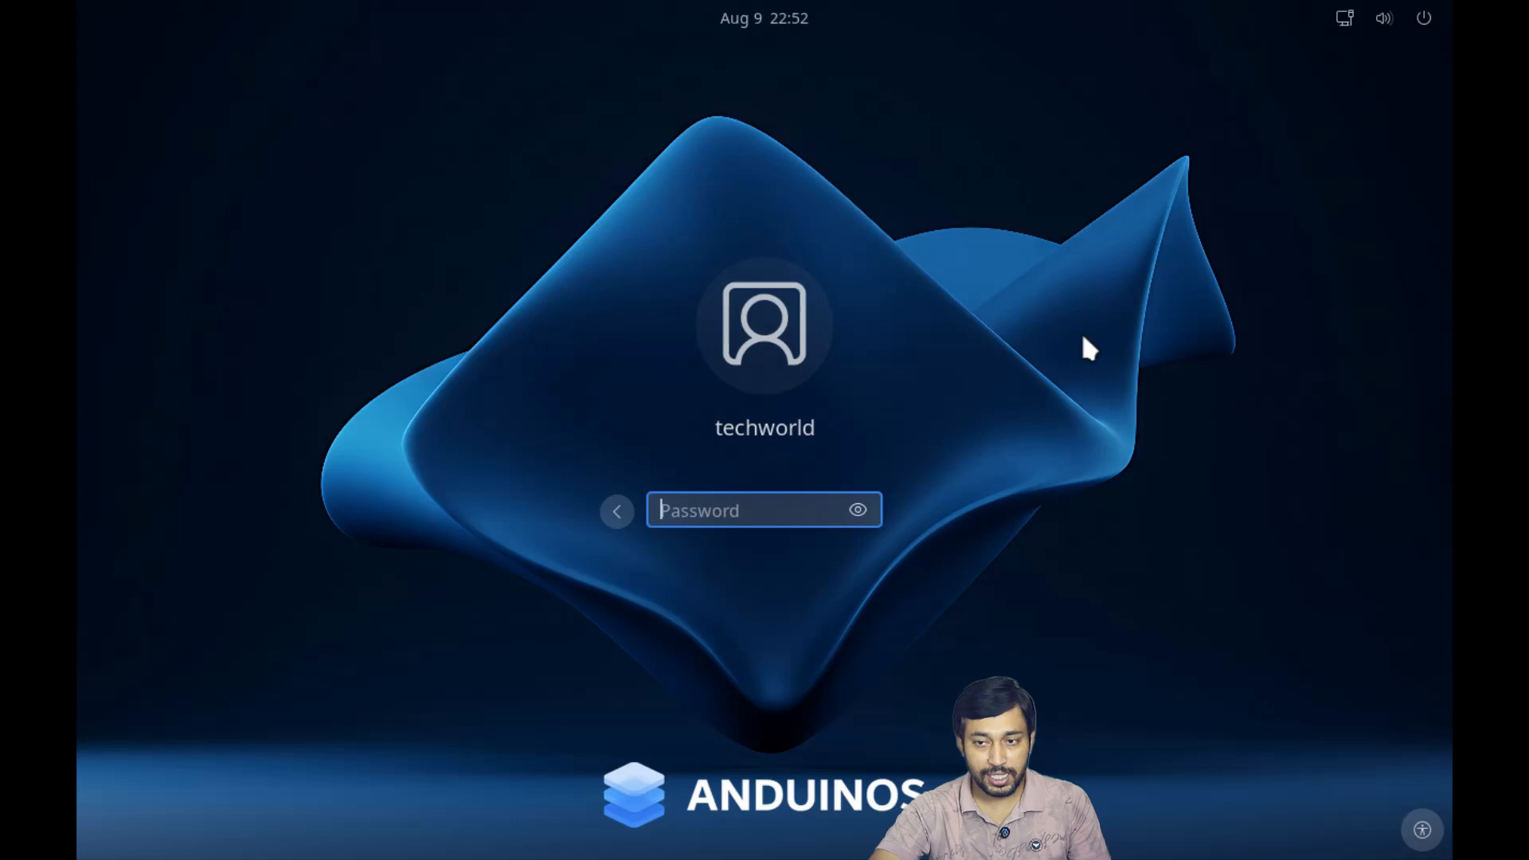
pyautogui.write('•')
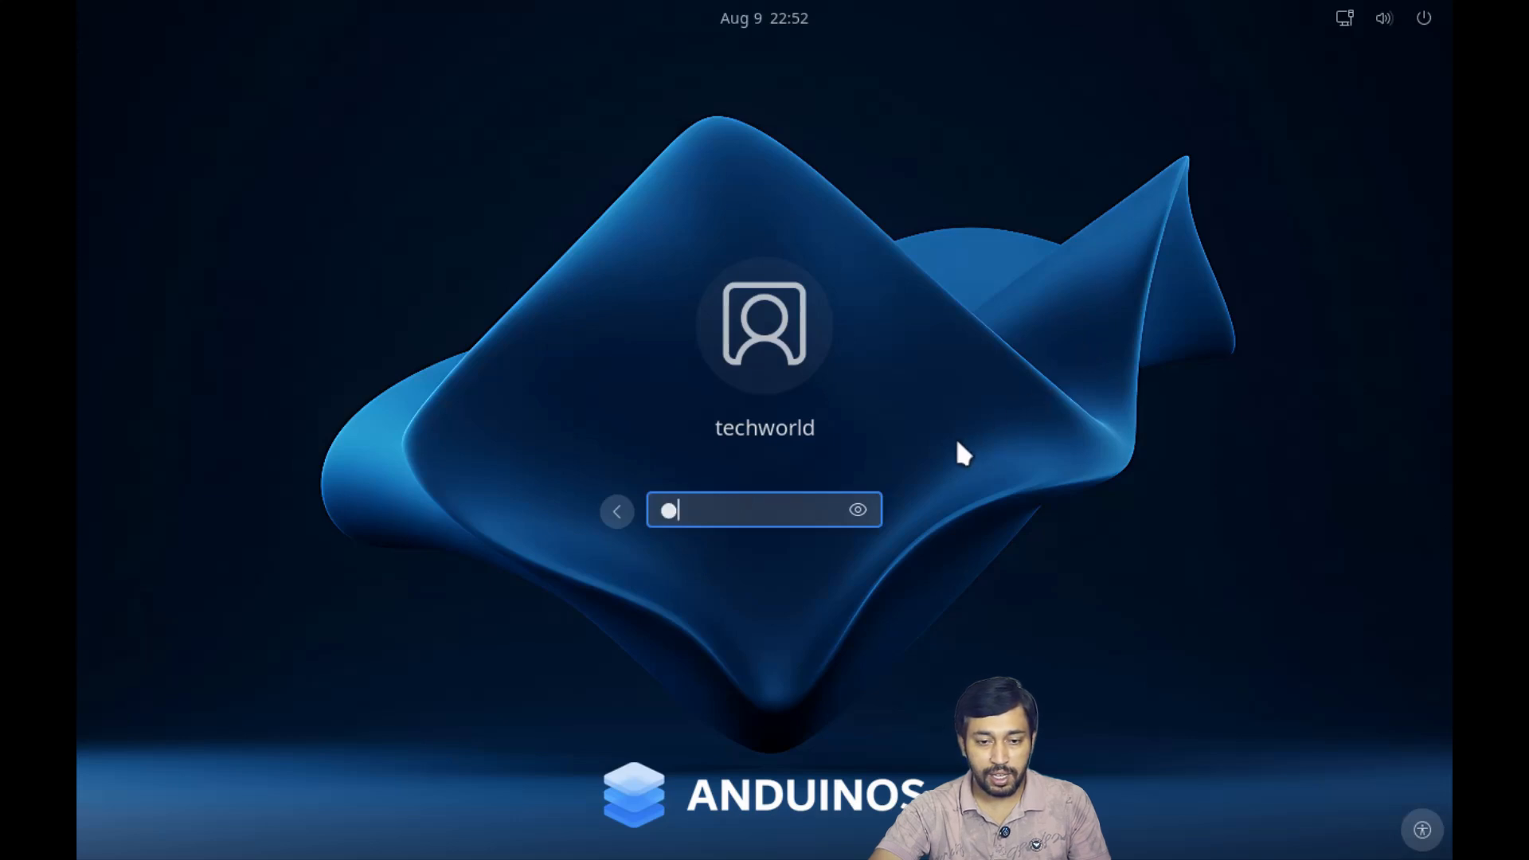
pyautogui.write('••')
pyautogui.press('Return')
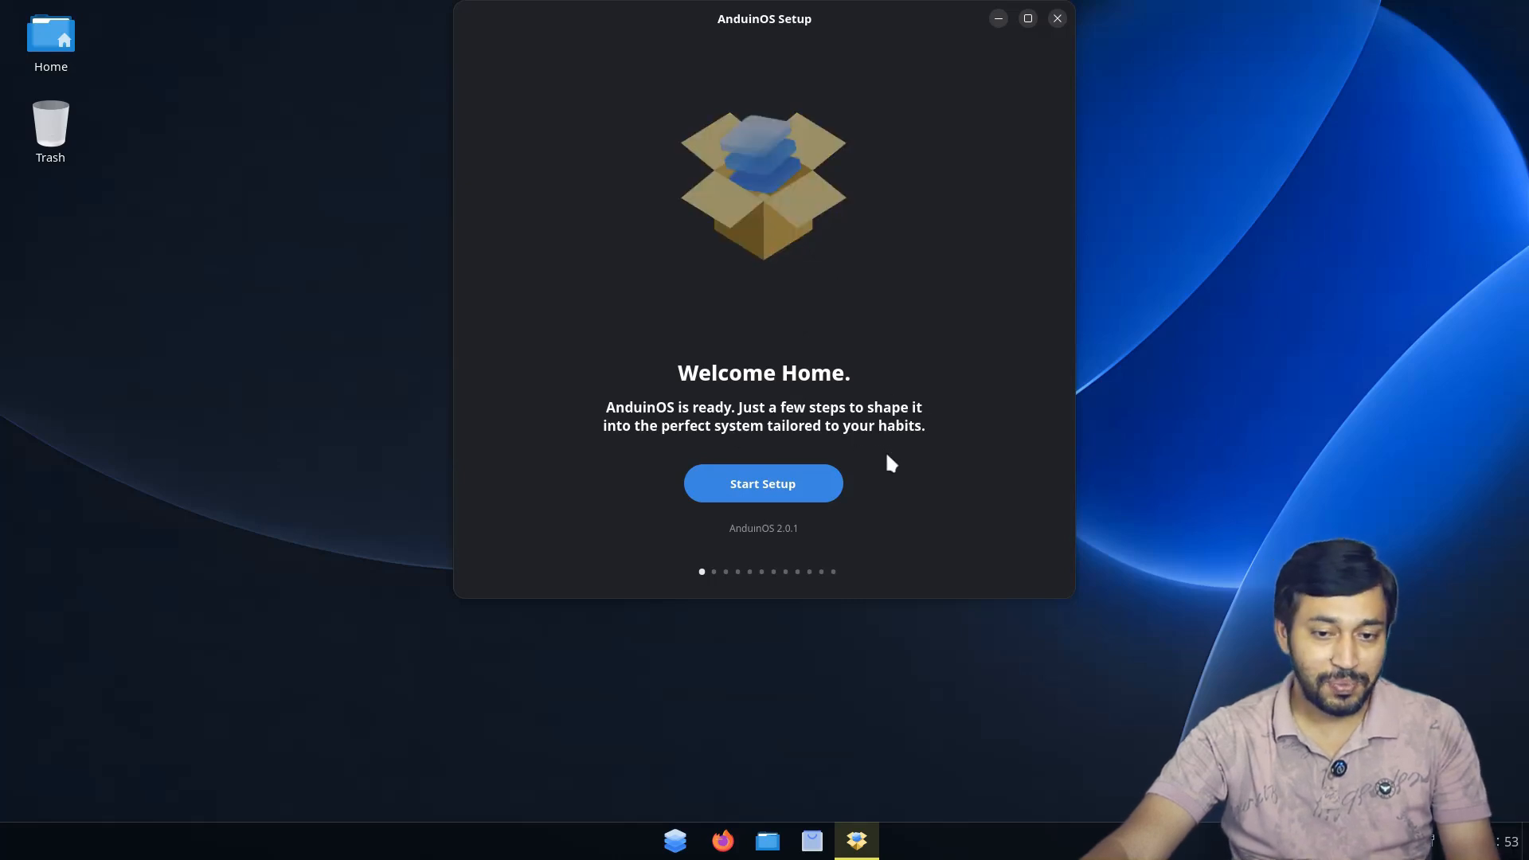
# Step: Start the setup walkthrough and try the light theme before returning to dark
pyautogui.click(777, 499)
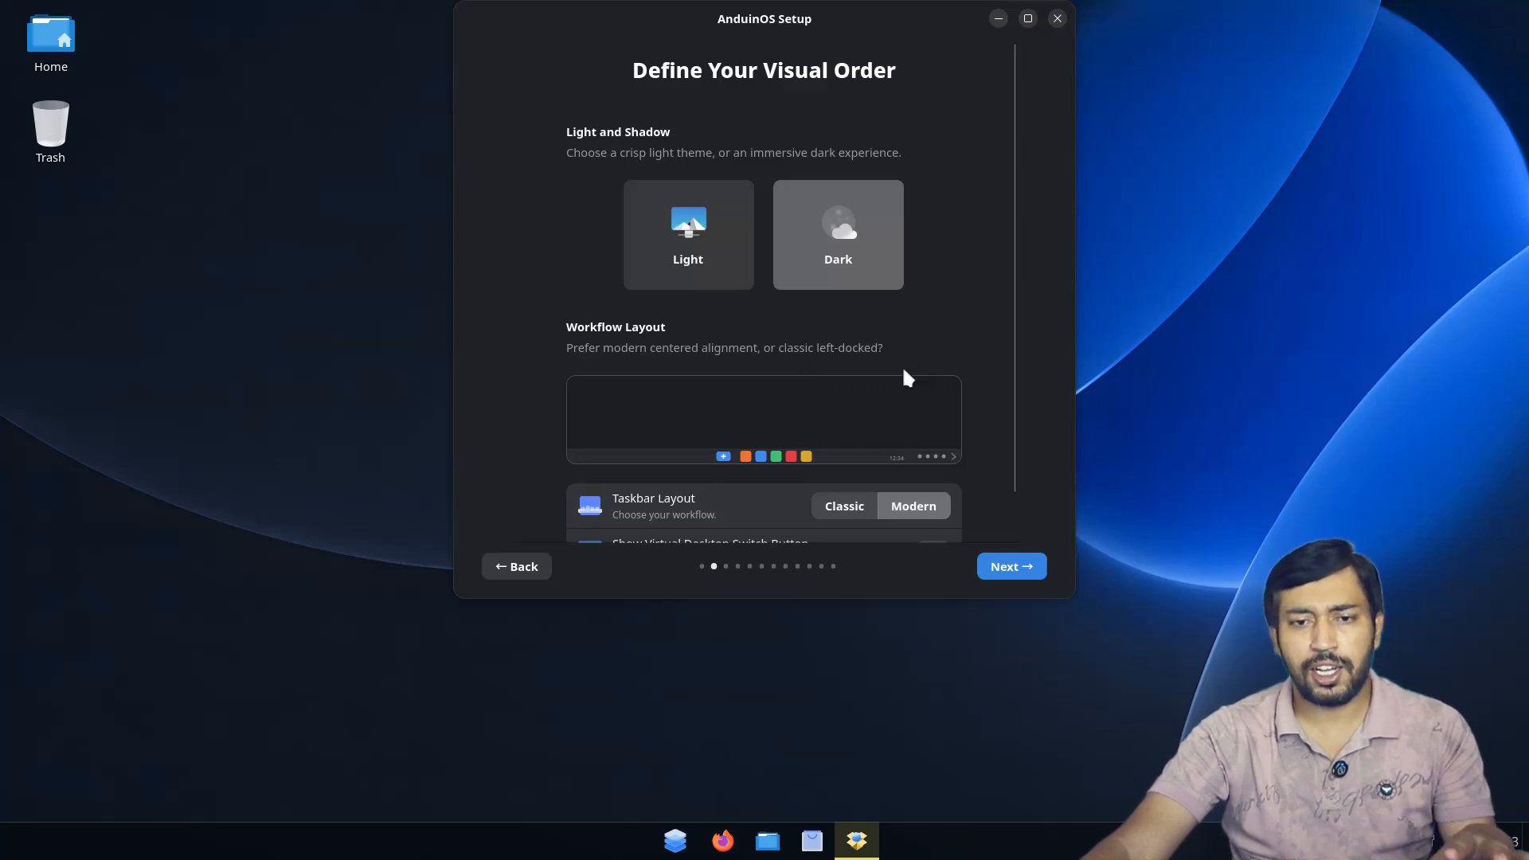
pyautogui.scroll(-2, 987, 343)
pyautogui.scroll(2, 986, 349)
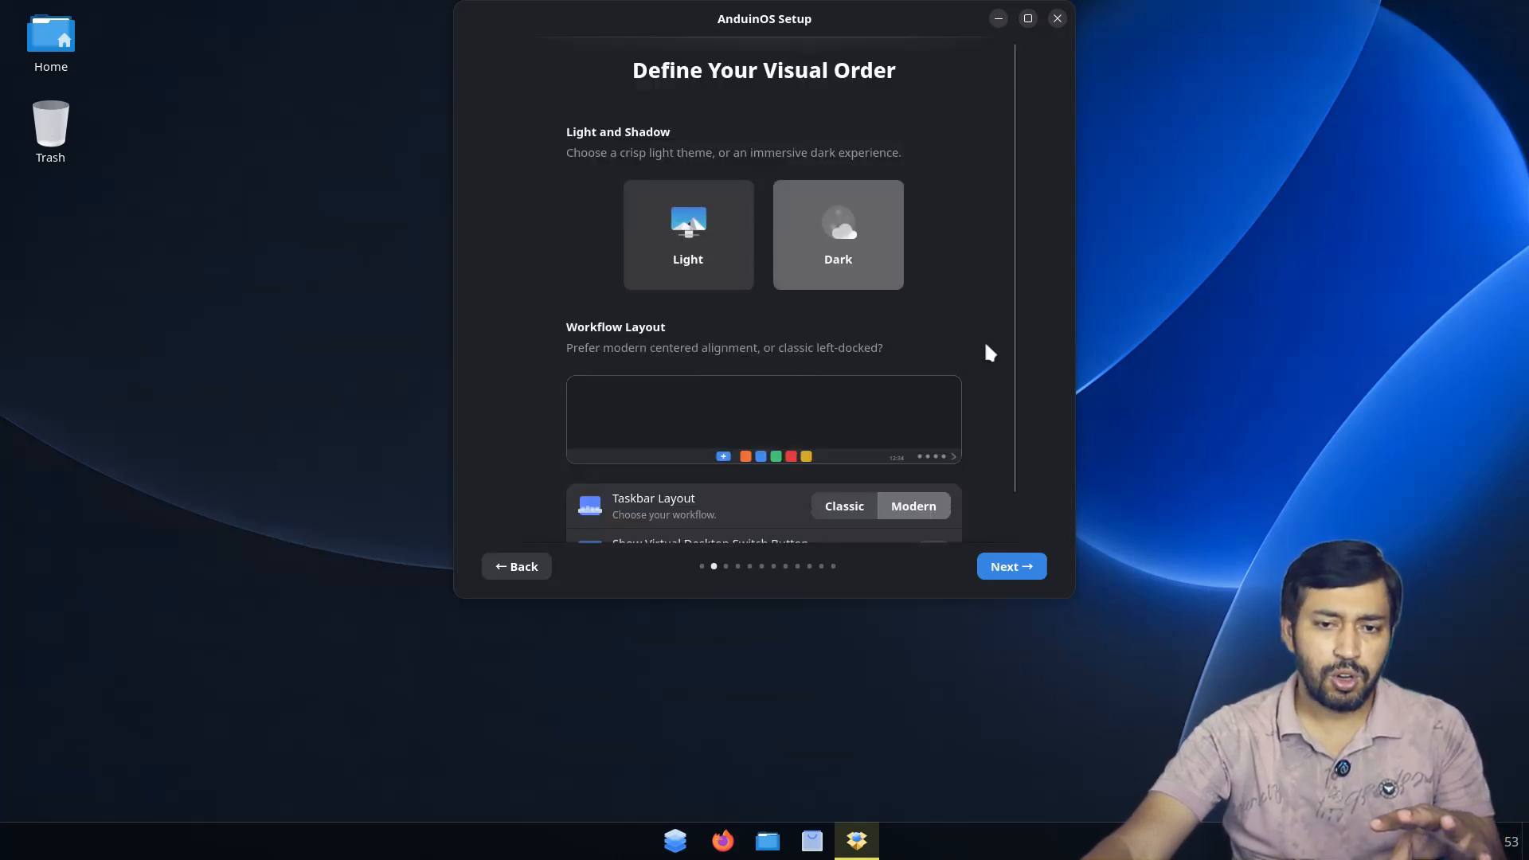
pyautogui.scroll(-2, 988, 355)
pyautogui.scroll(1, 986, 355)
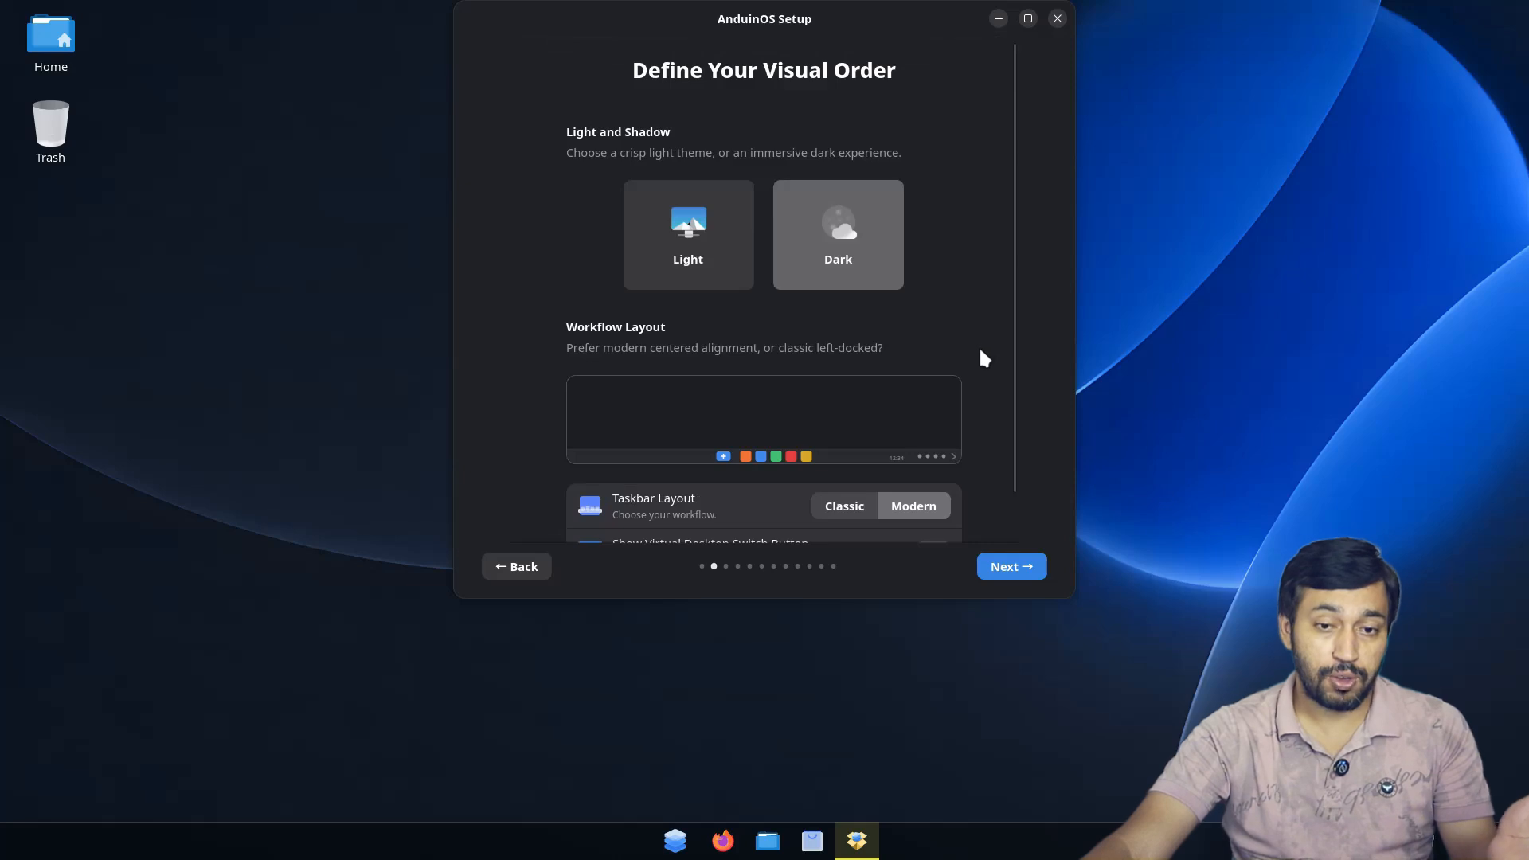
pyautogui.click(692, 248)
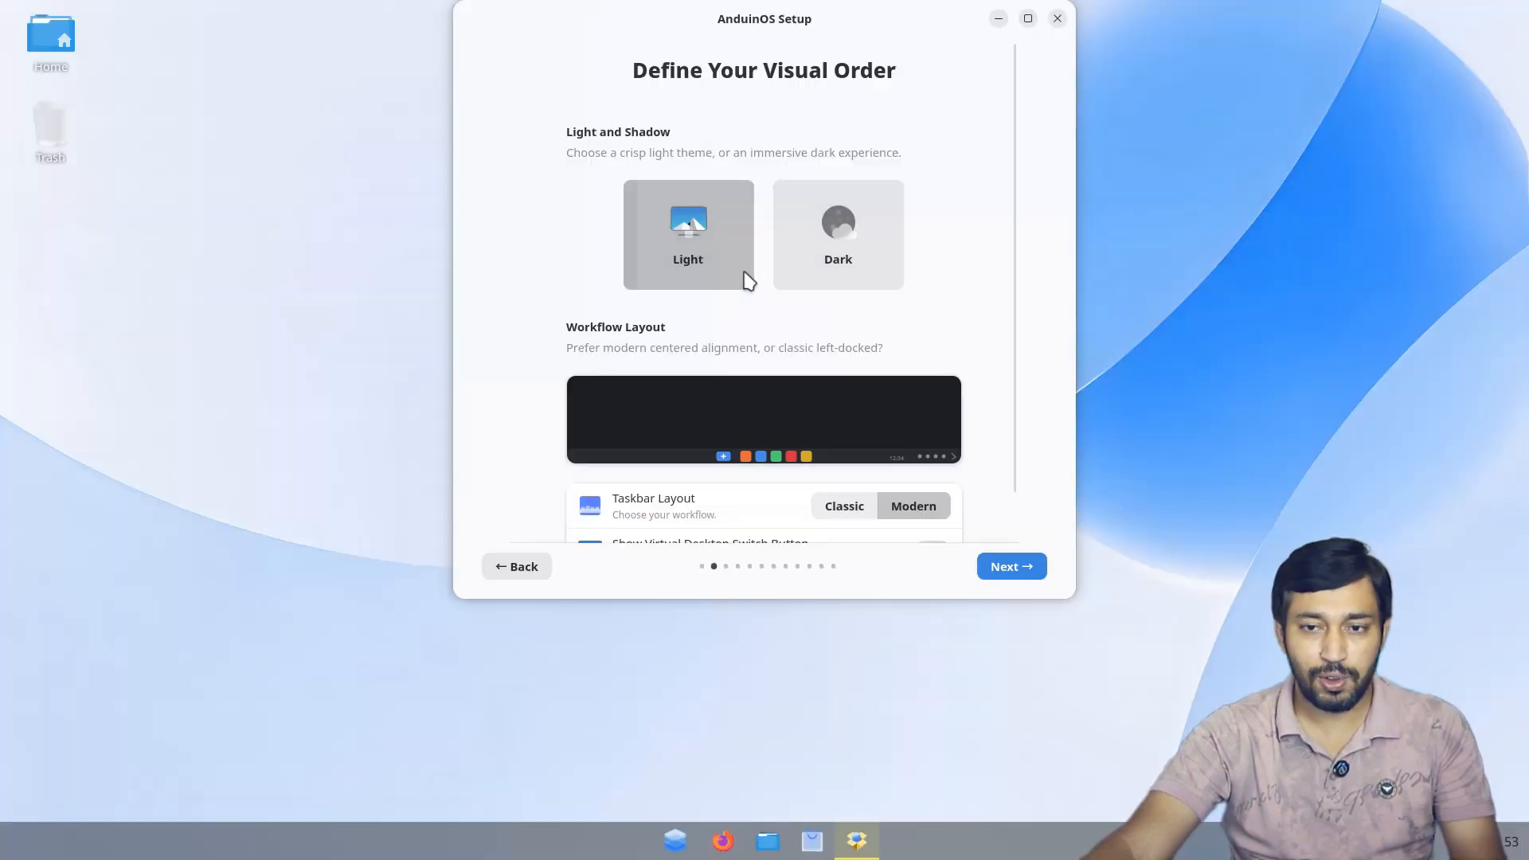
pyautogui.click(833, 231)
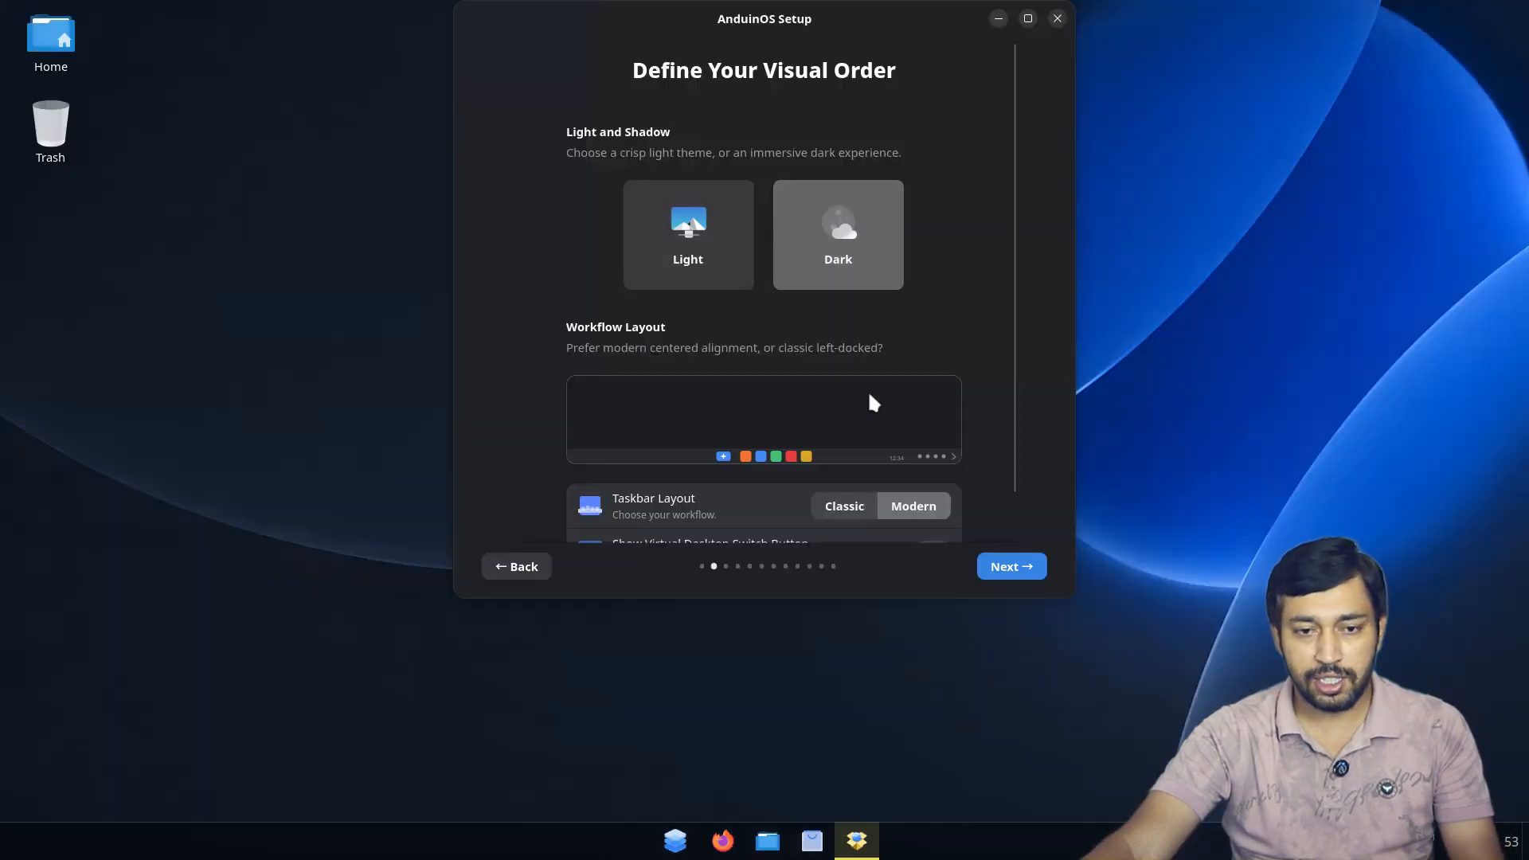
# Step: Keep the Modern centred taskbar after trying Classic, toggle the virtual desktop switch, and continue
pyautogui.scroll(-1, 749, 428)
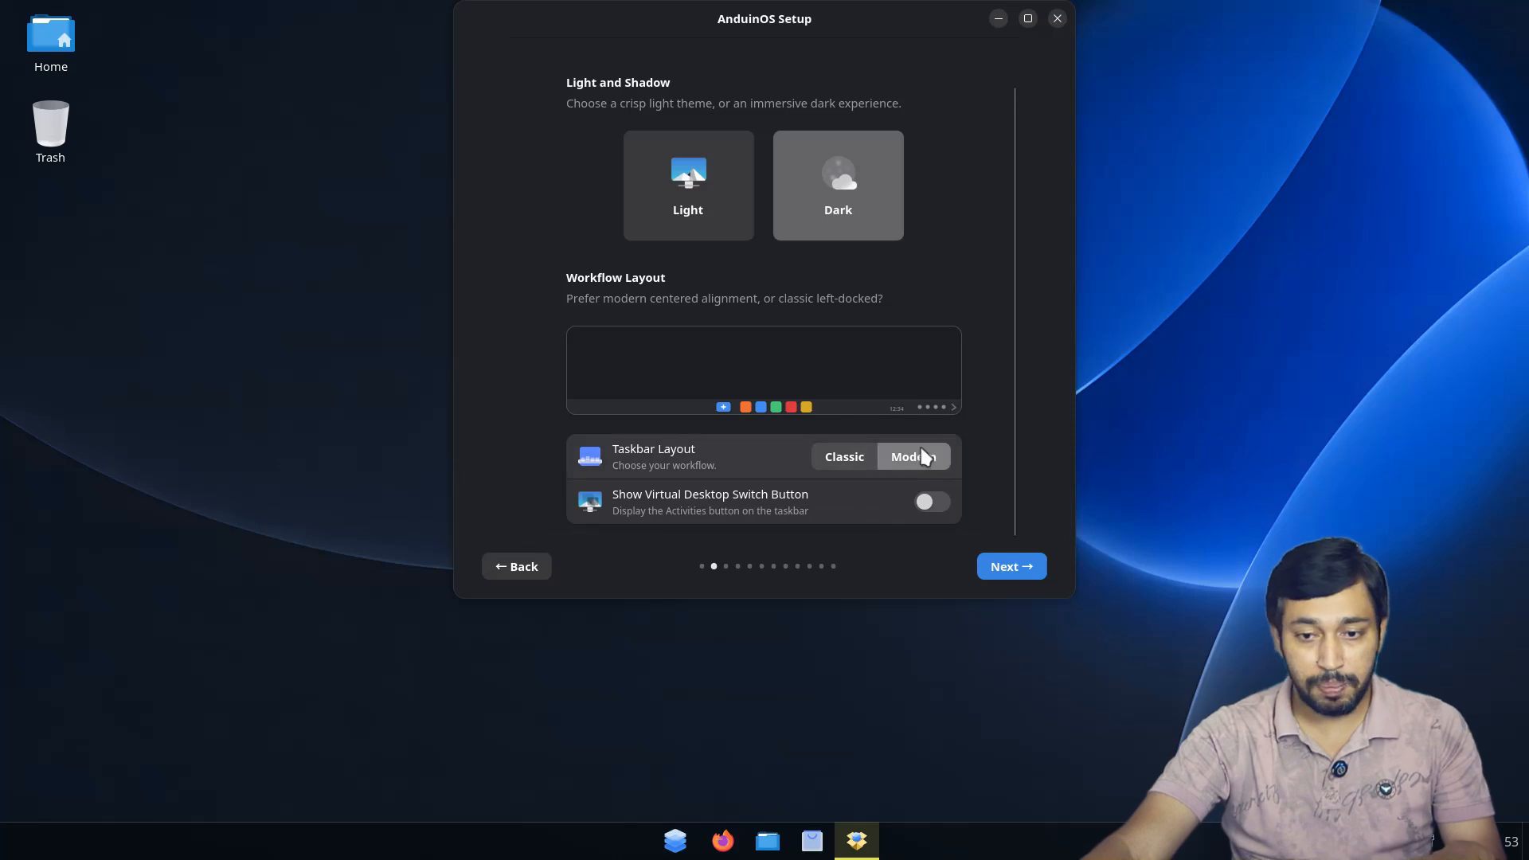
pyautogui.click(836, 462)
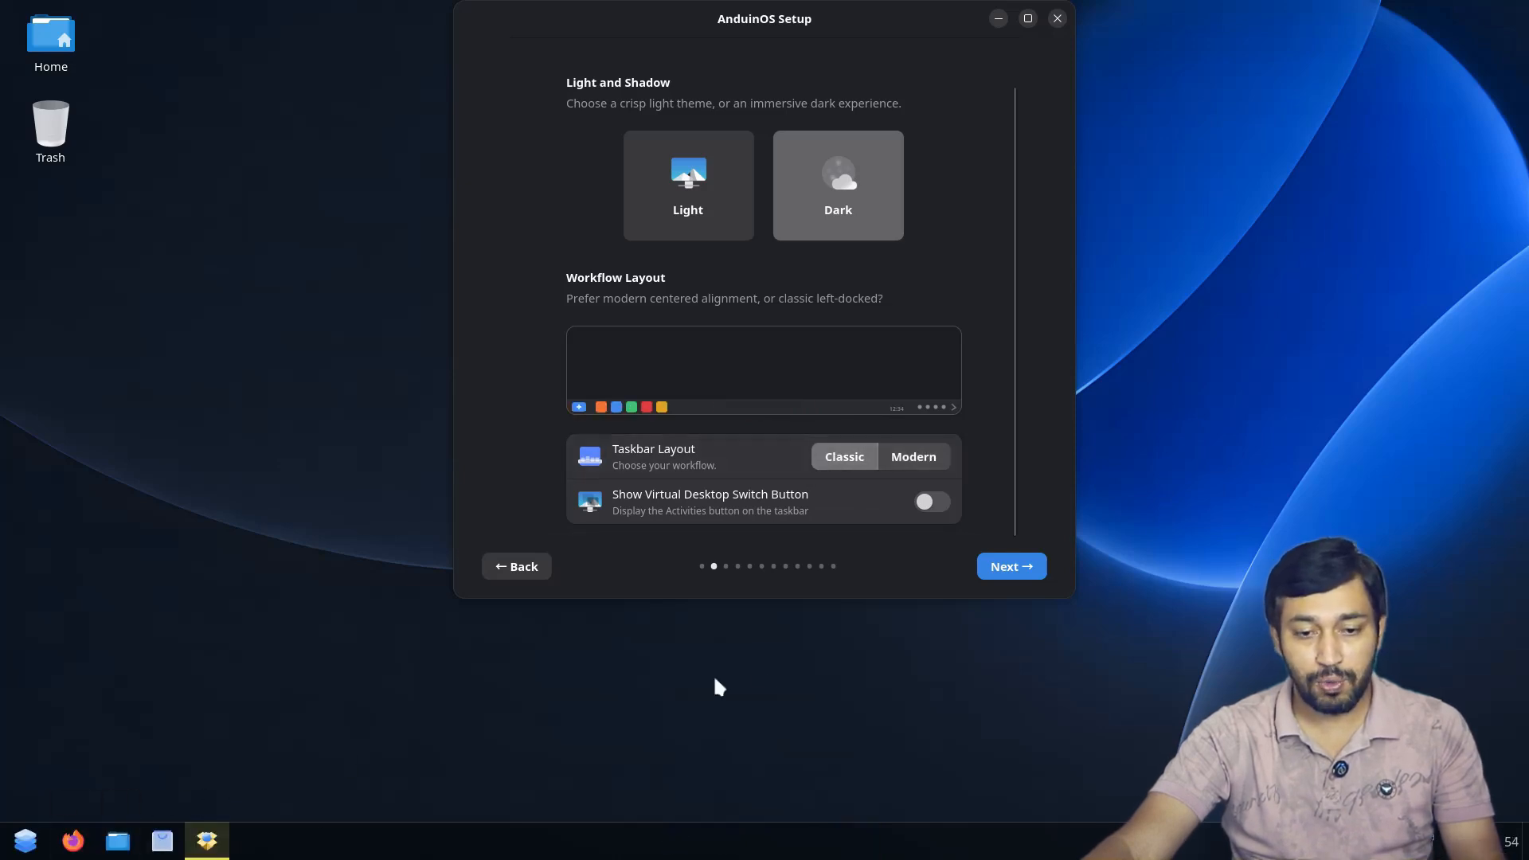
pyautogui.click(904, 462)
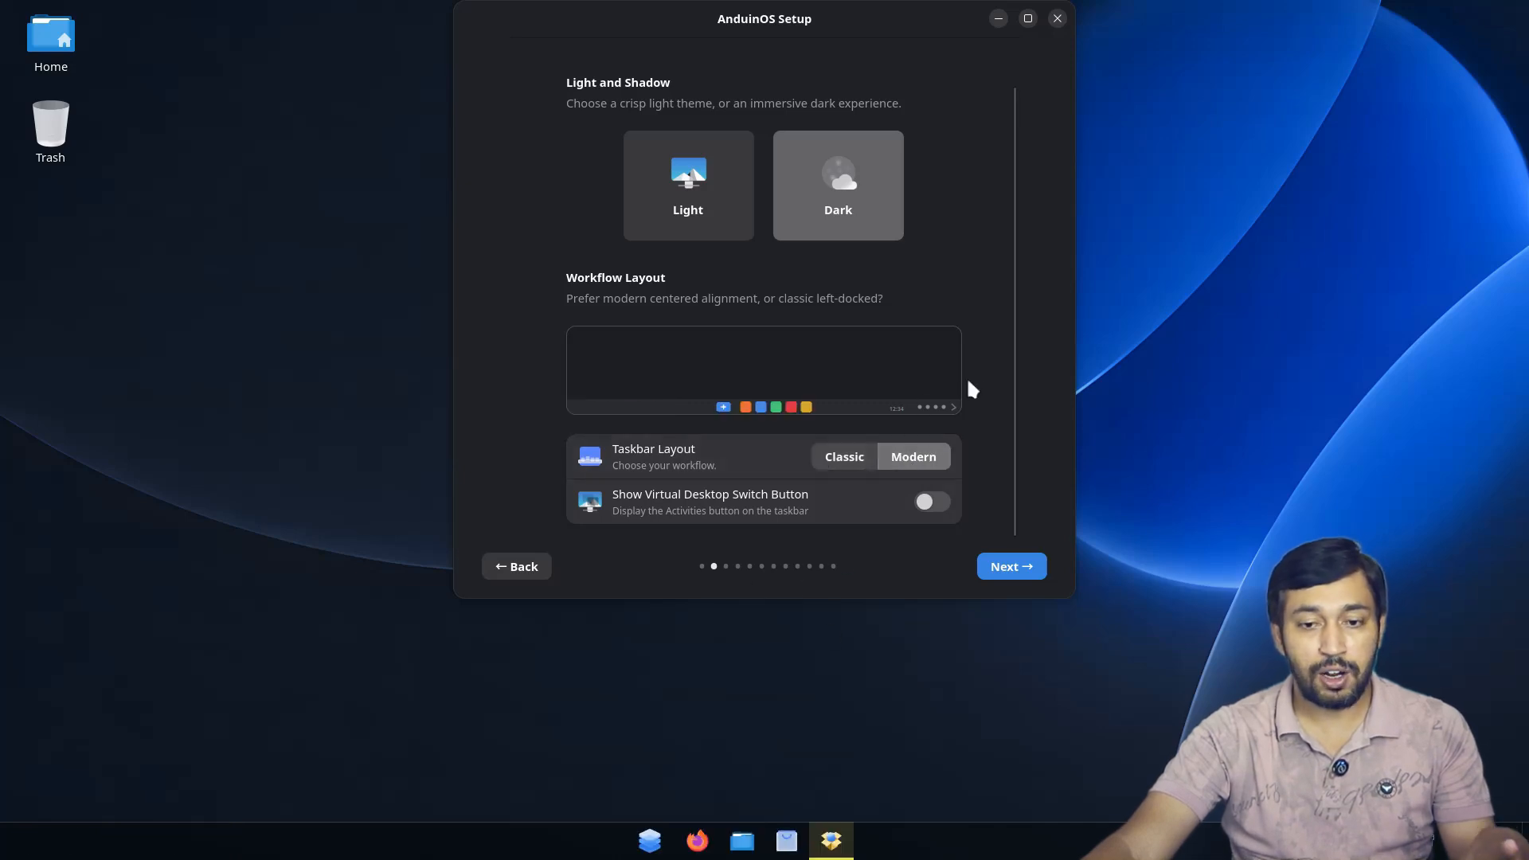
pyautogui.click(931, 502)
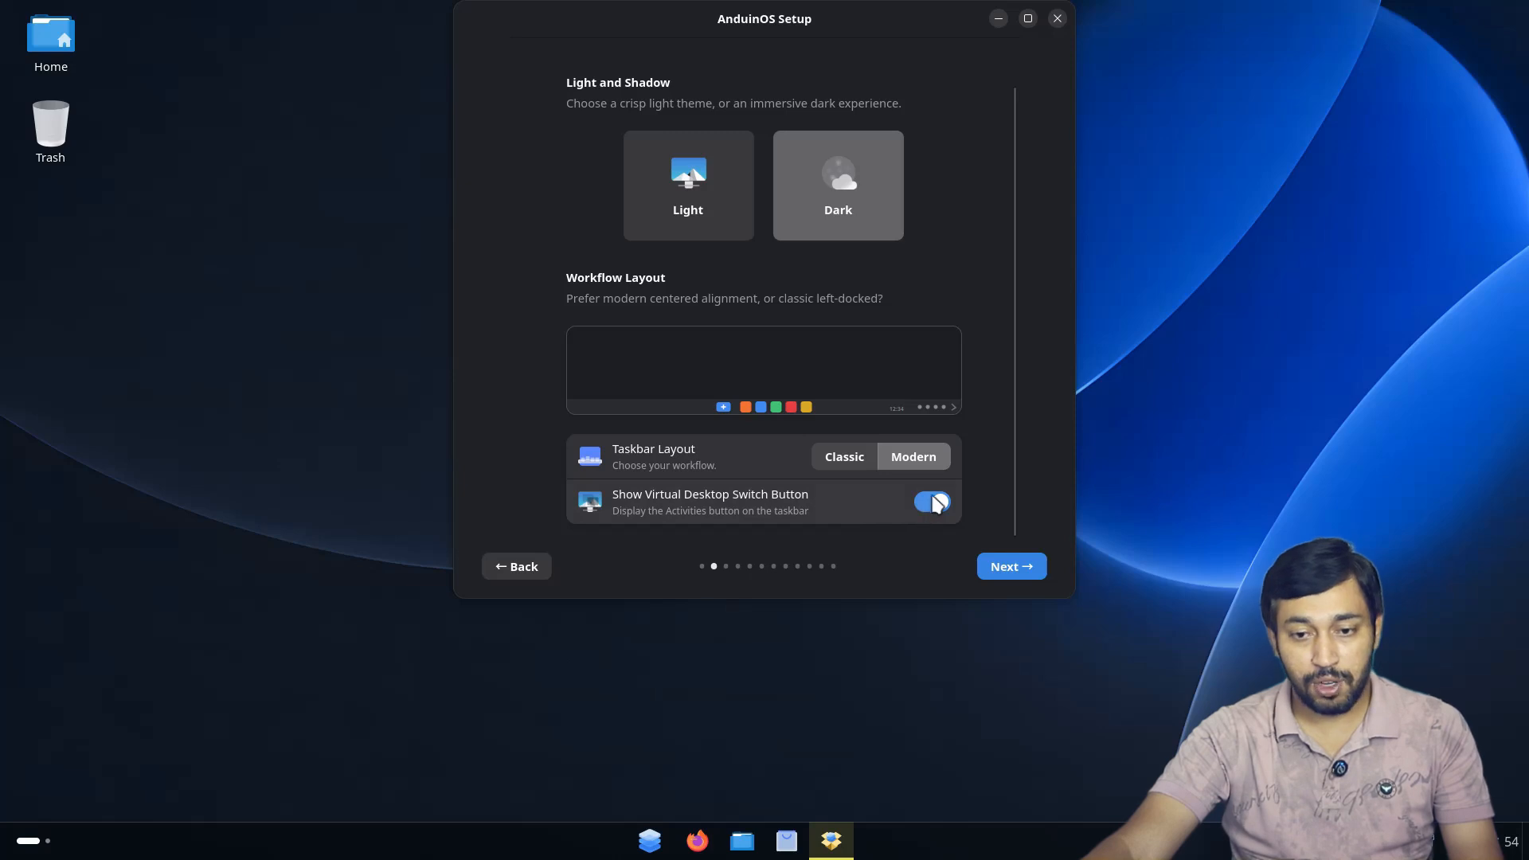
pyautogui.click(30, 846)
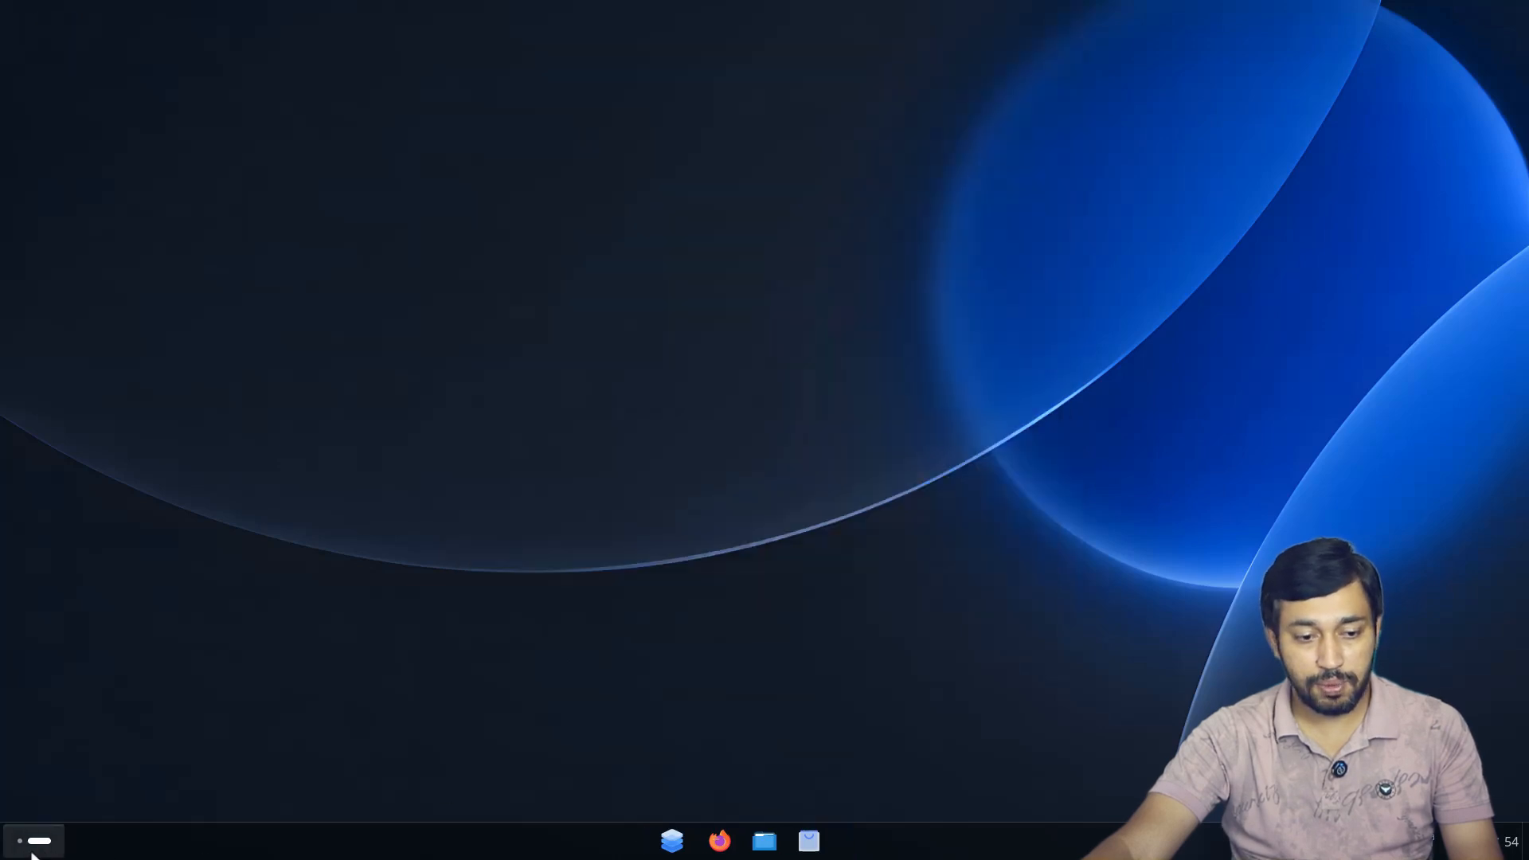
pyautogui.click(32, 851)
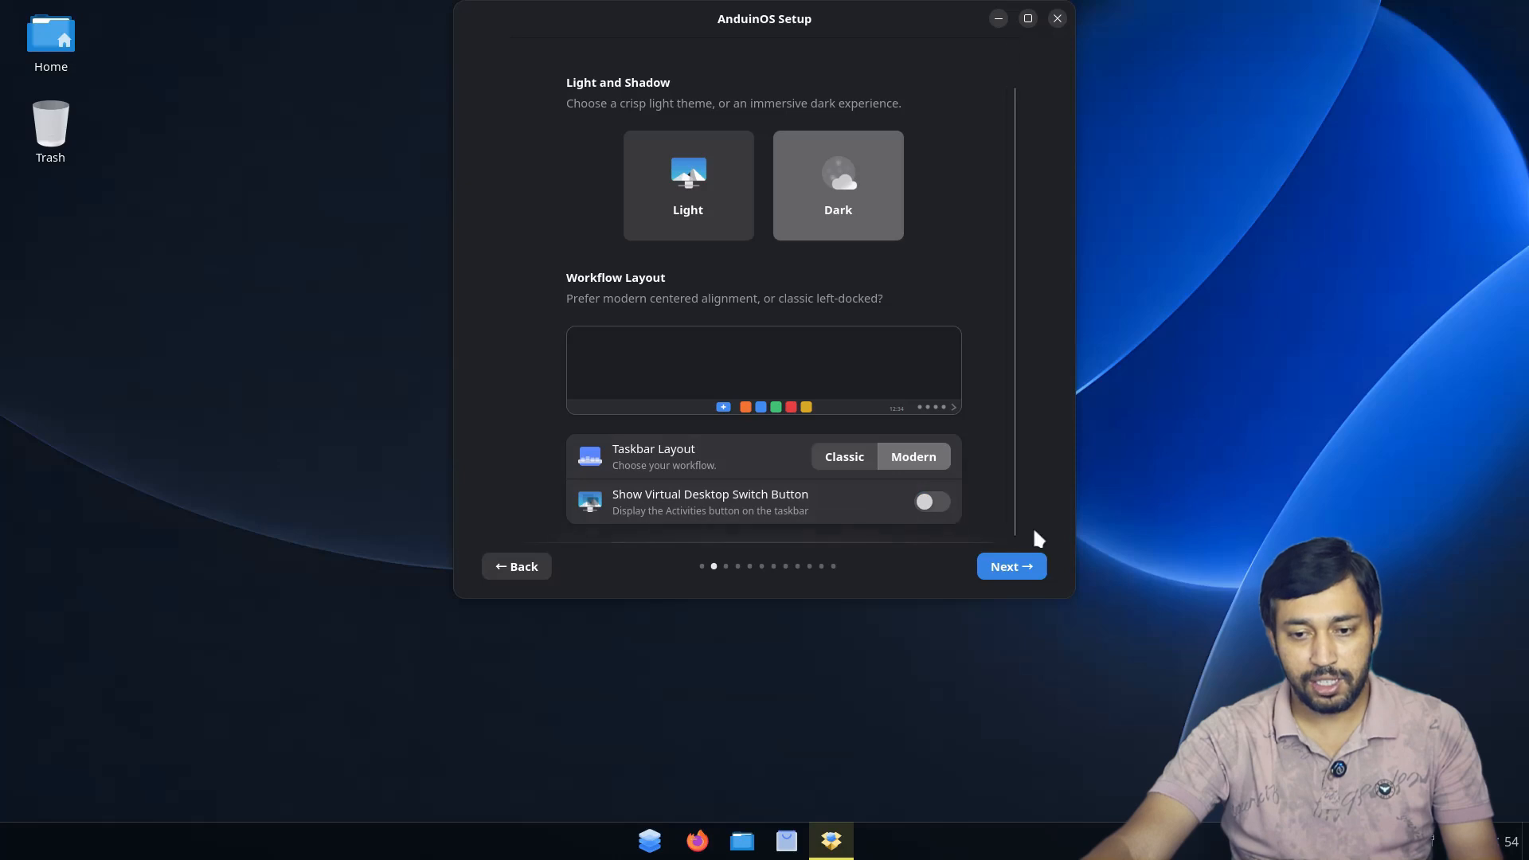
pyautogui.click(1010, 569)
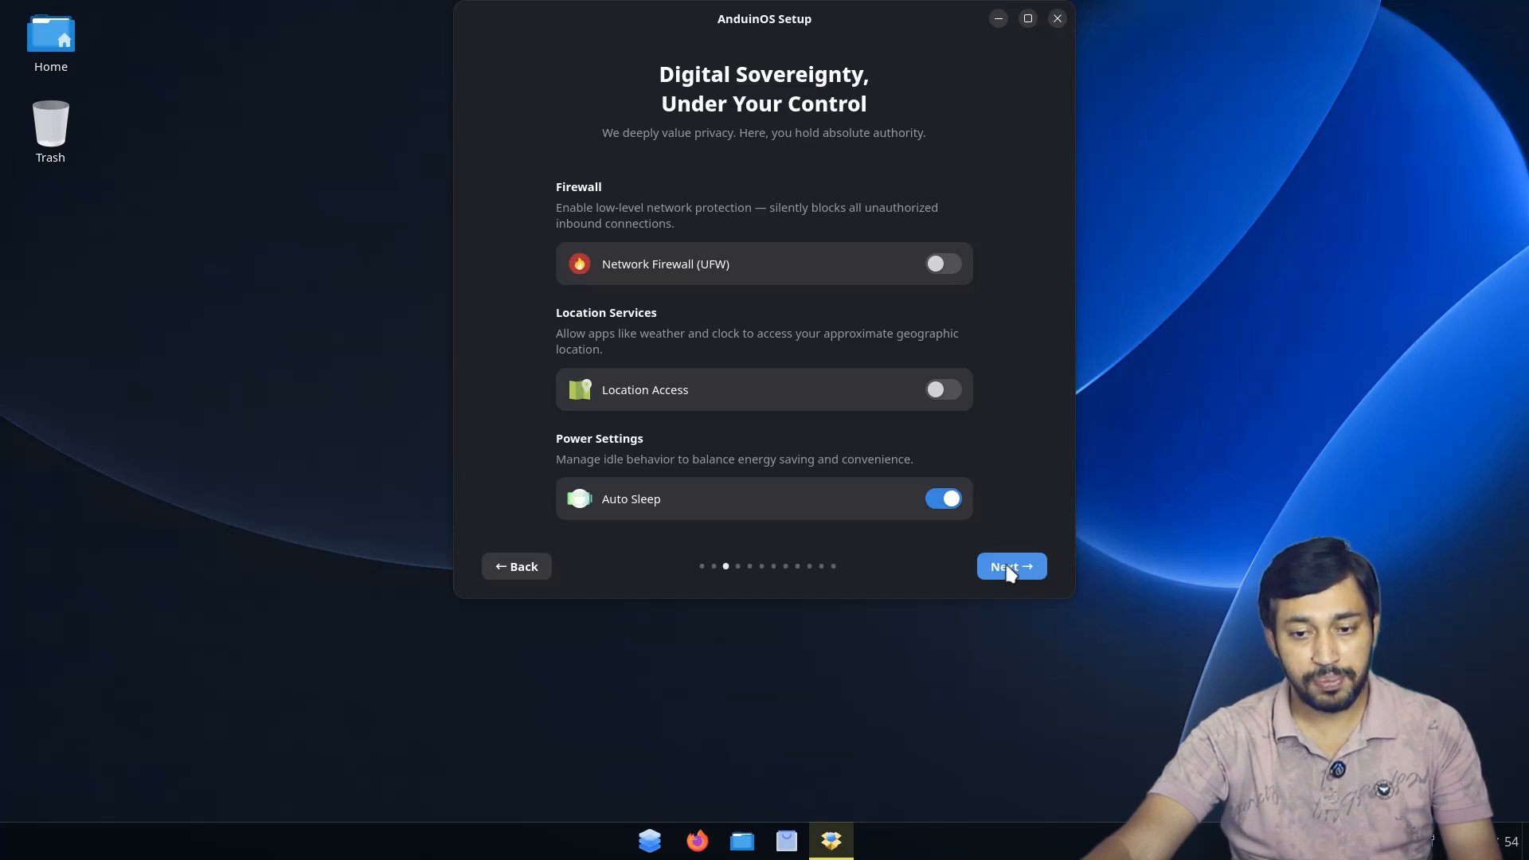
# Step: Pass the update page and try creating and enrolling the Secure Boot certificate
pyautogui.click(1009, 570)
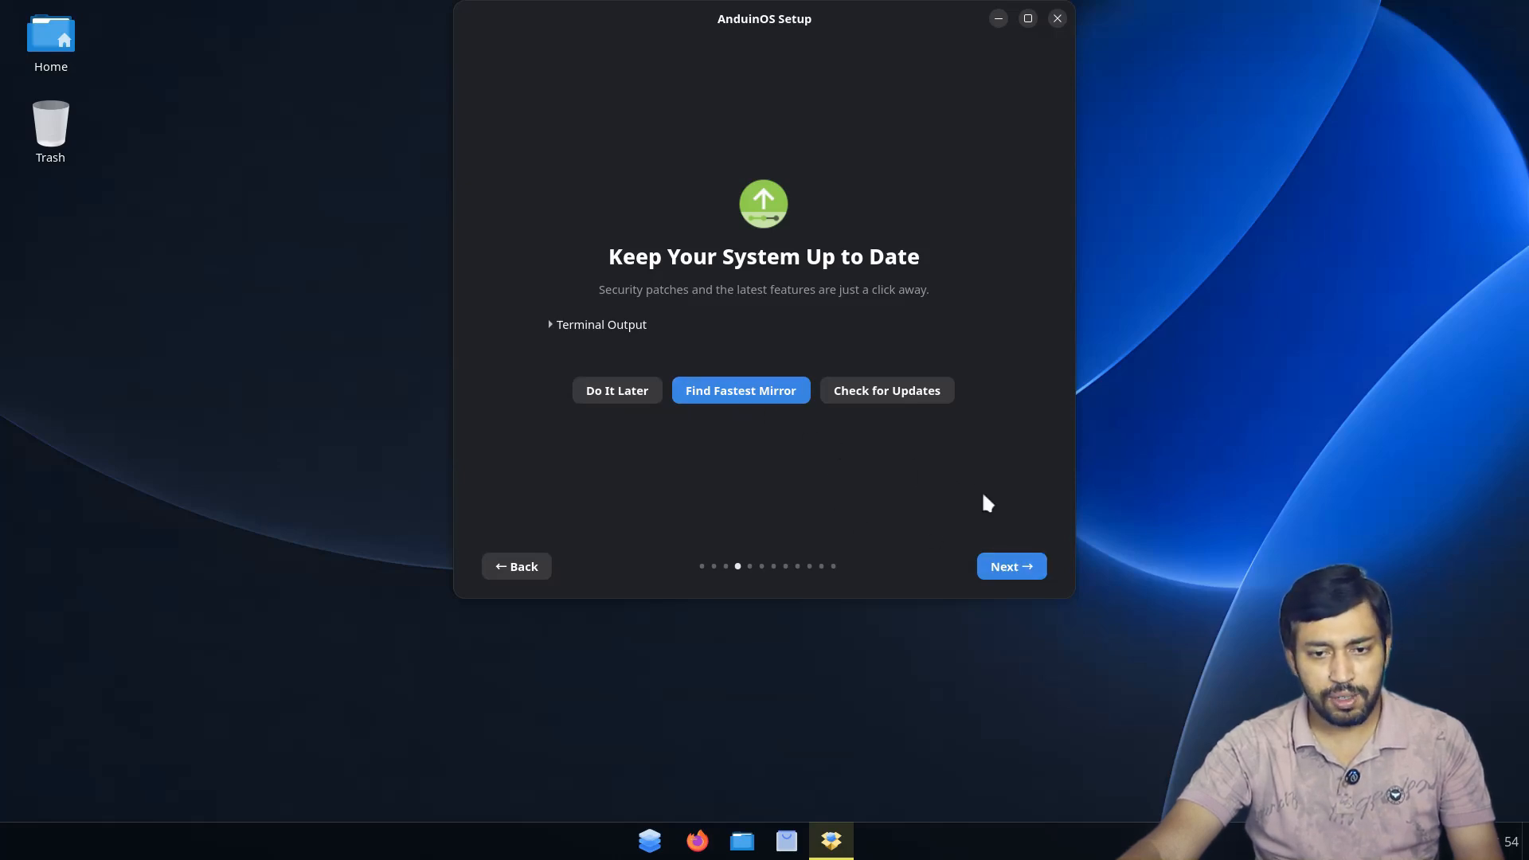
pyautogui.click(1011, 568)
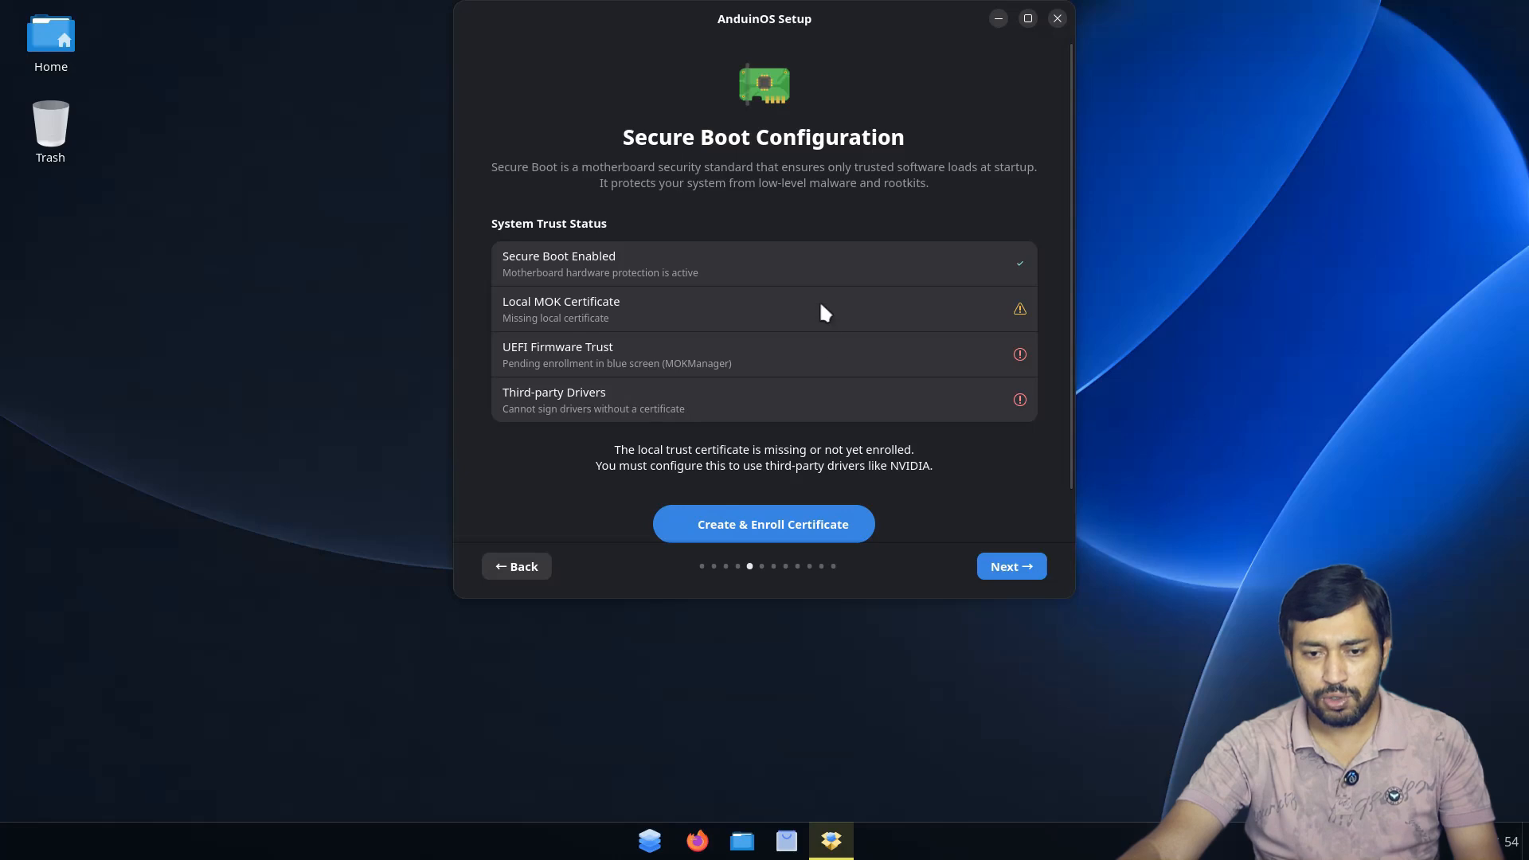
pyautogui.click(800, 532)
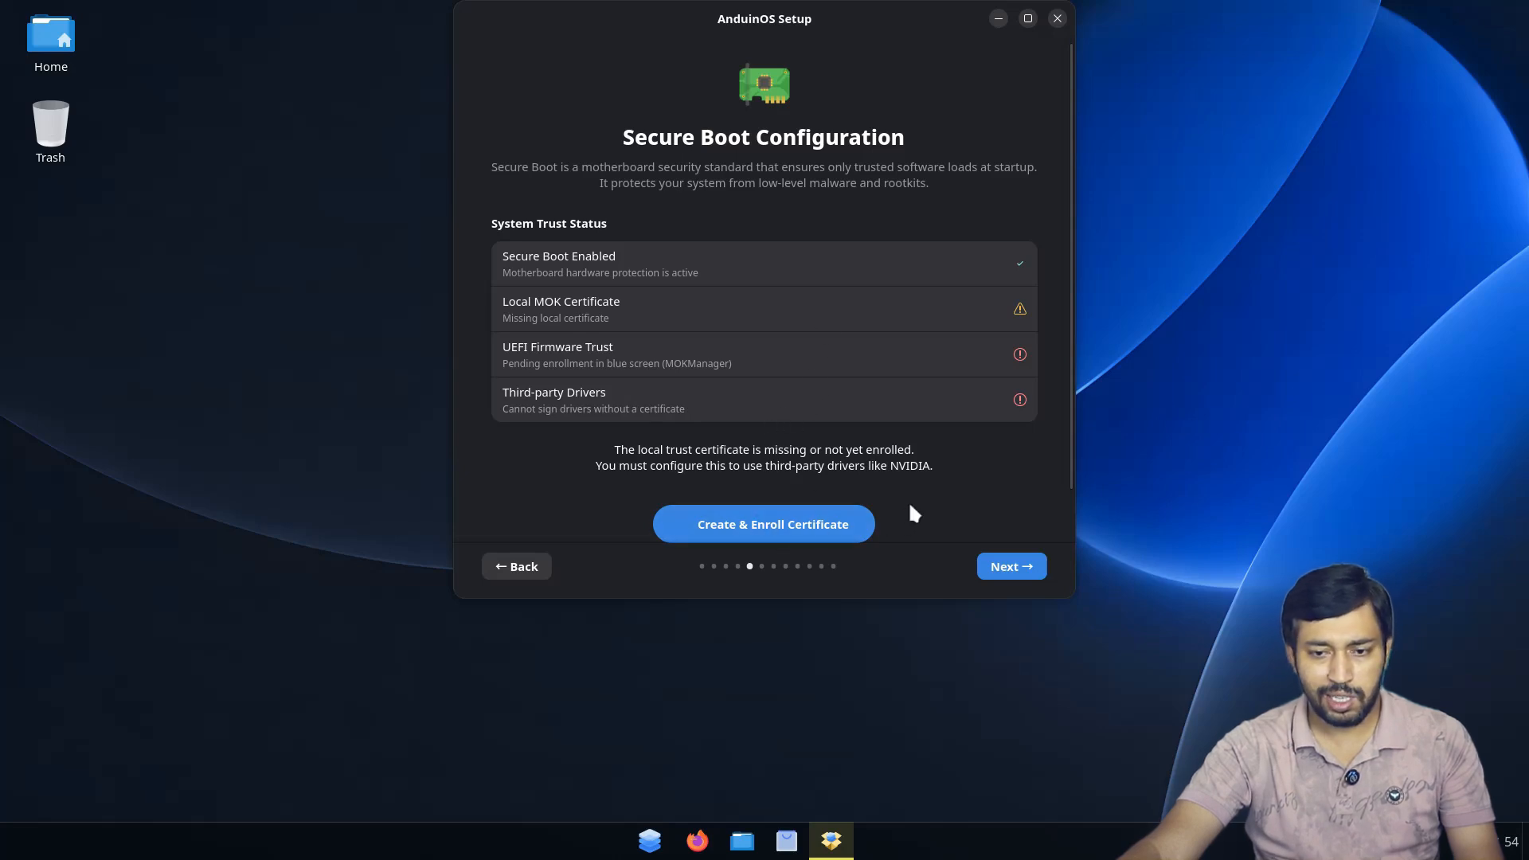
# Step: Try enabling the Windows Compatibility Sandbox, then continue to the shortcuts page
pyautogui.click(1009, 566)
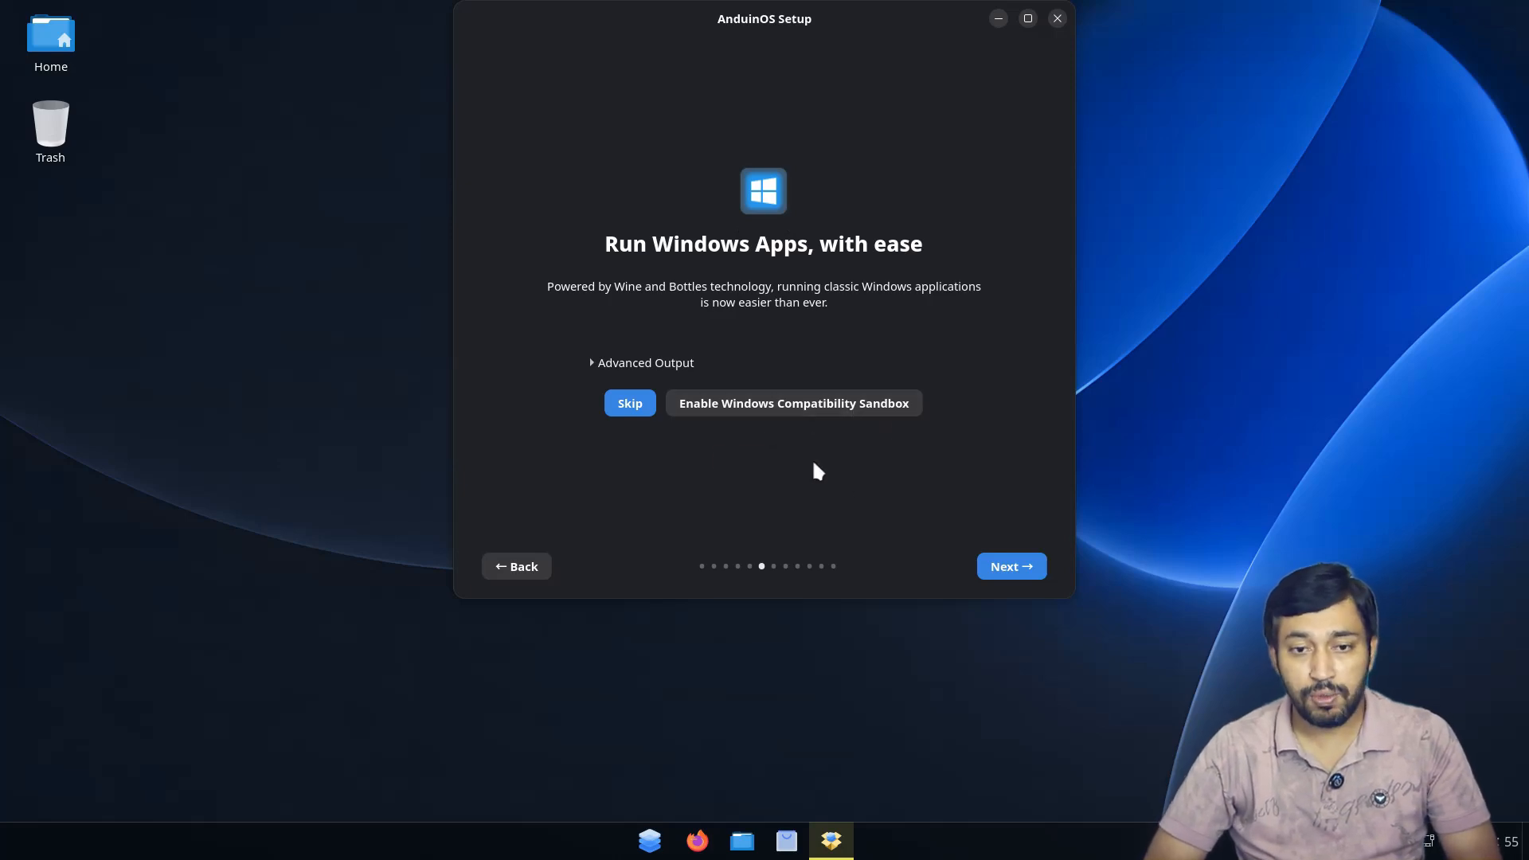
pyautogui.click(847, 406)
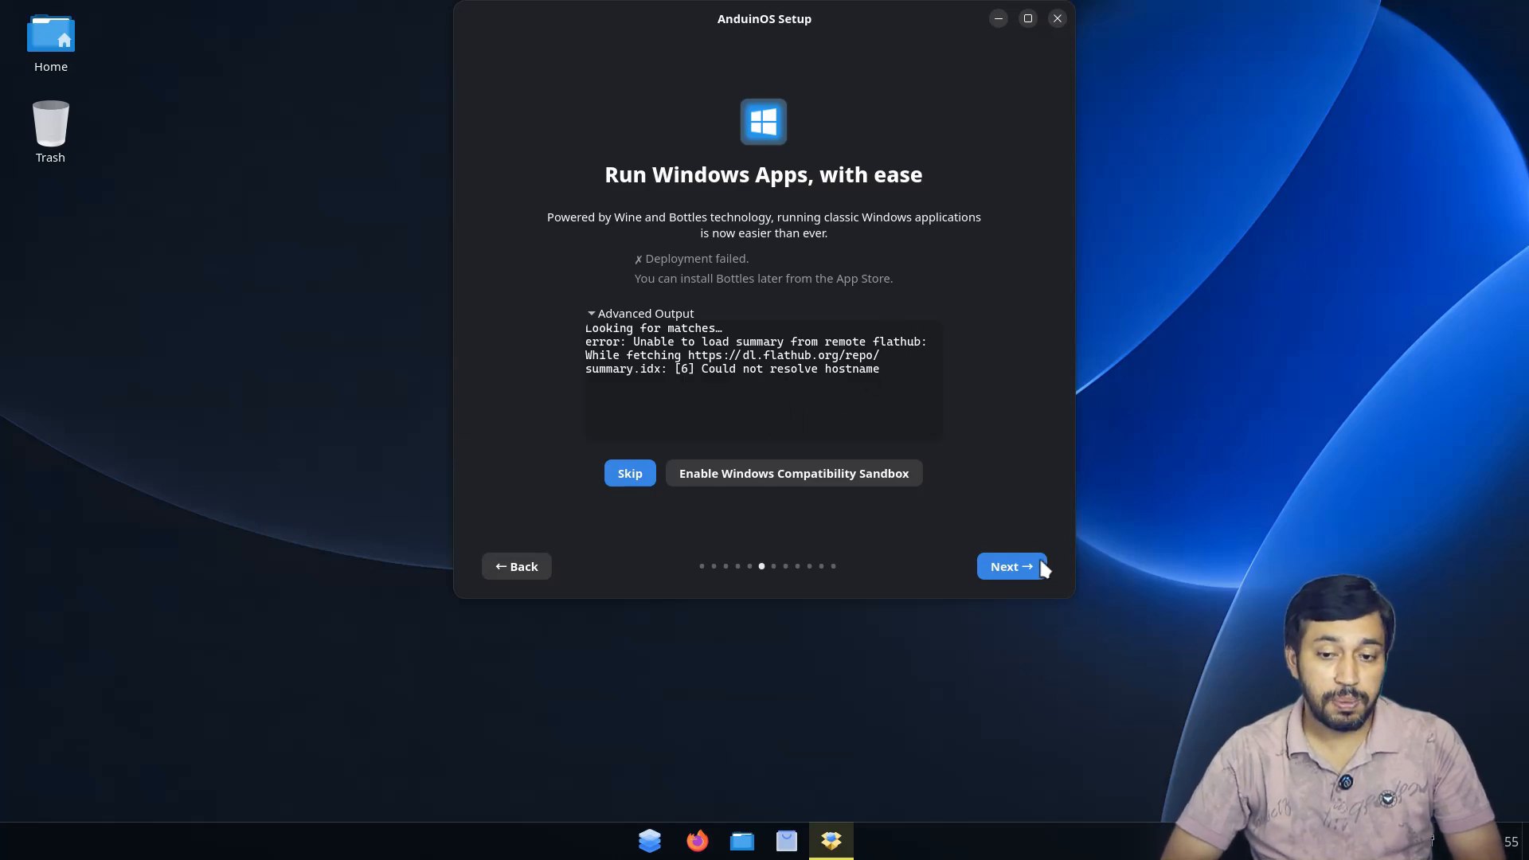
pyautogui.click(1002, 567)
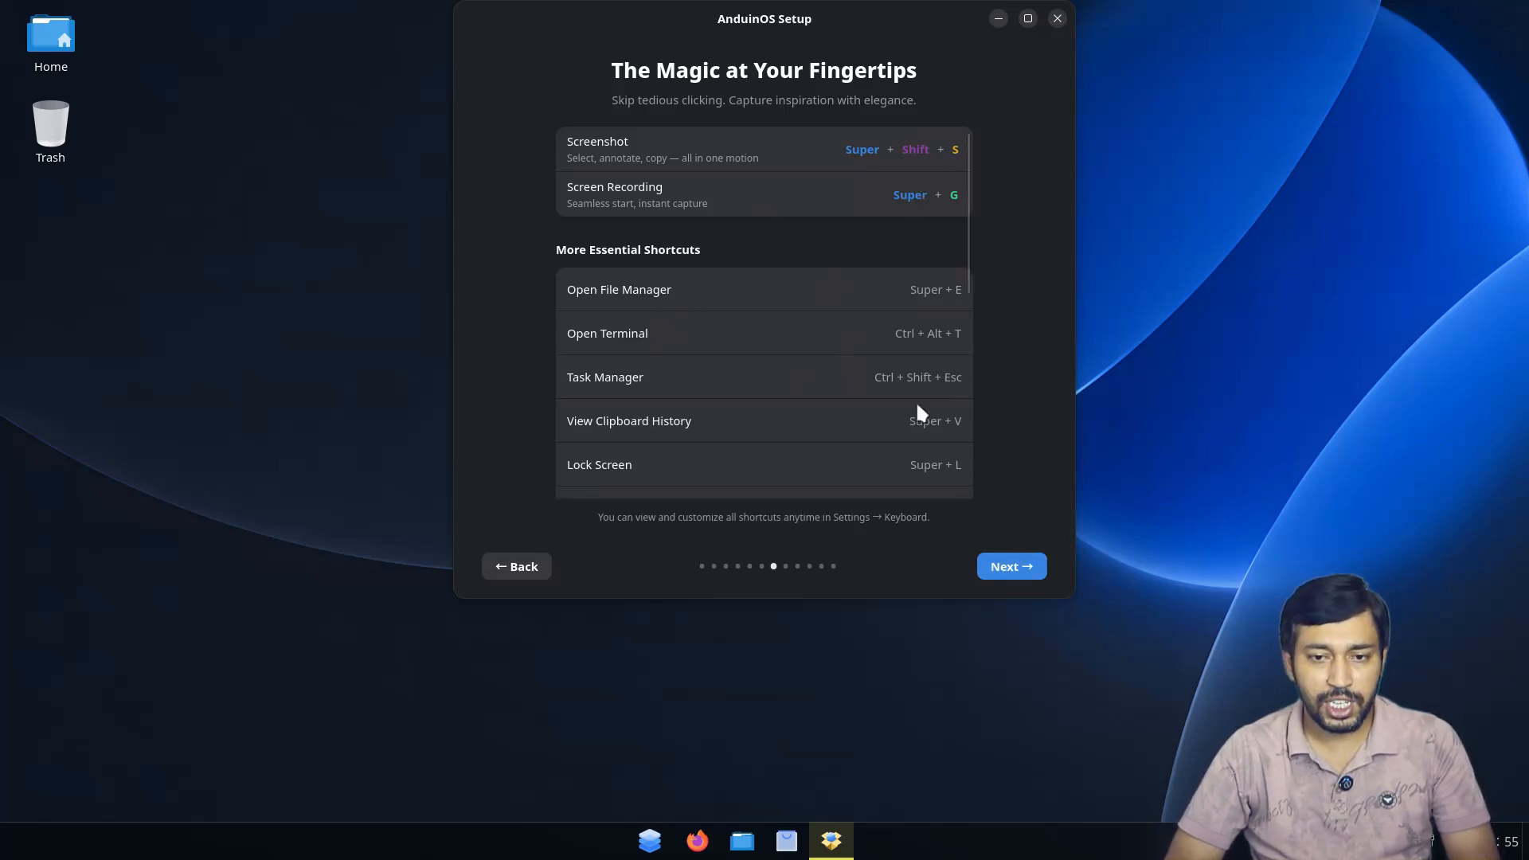
# Step: Go through the shortcuts, accounts and backup, and community links pages, then Finish on All Set
pyautogui.scroll(-10, 914, 320)
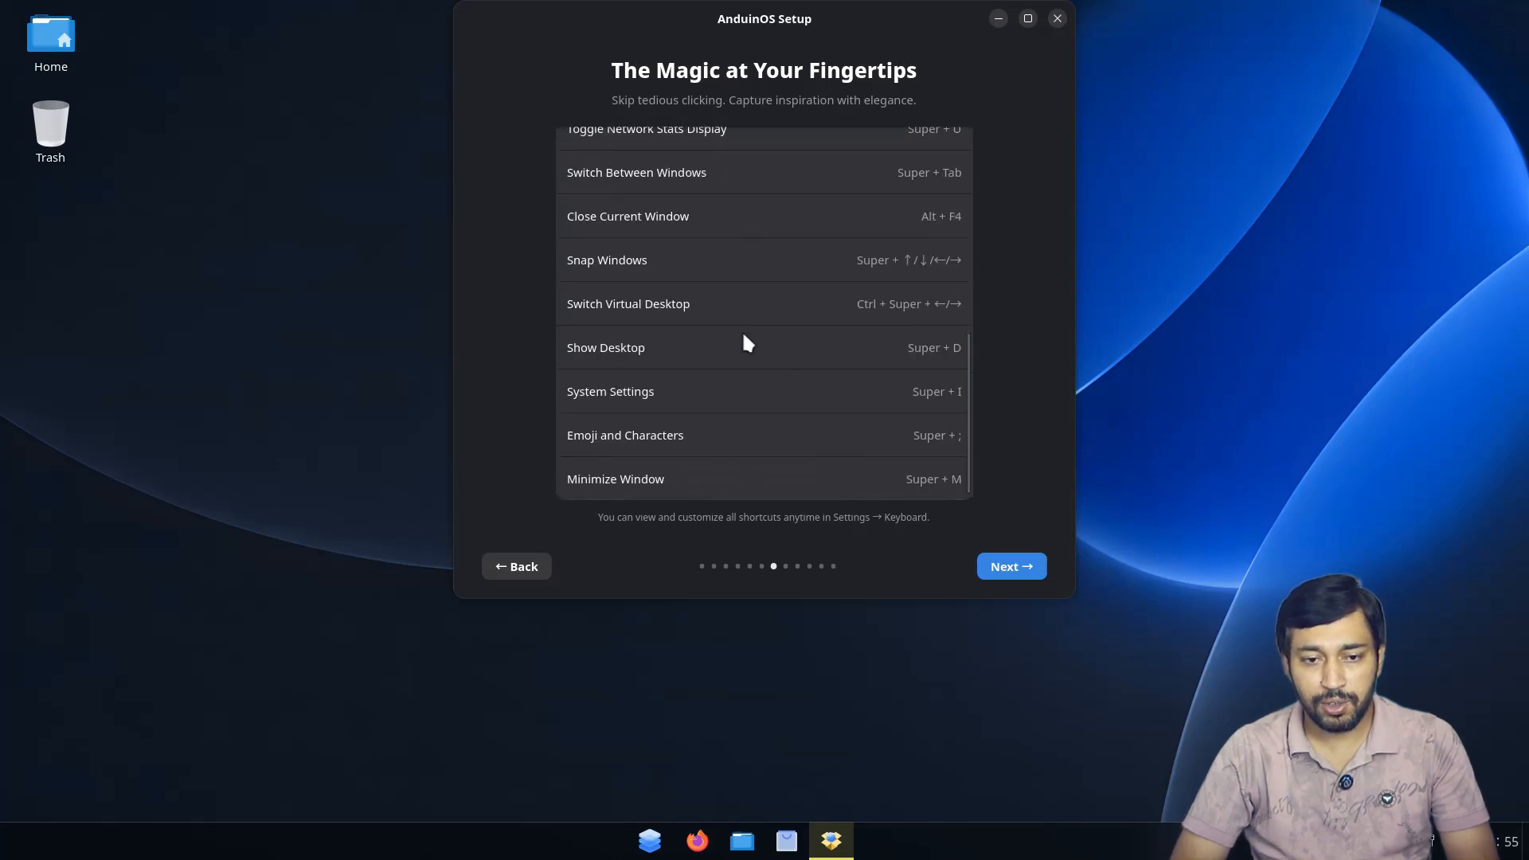
pyautogui.click(1013, 568)
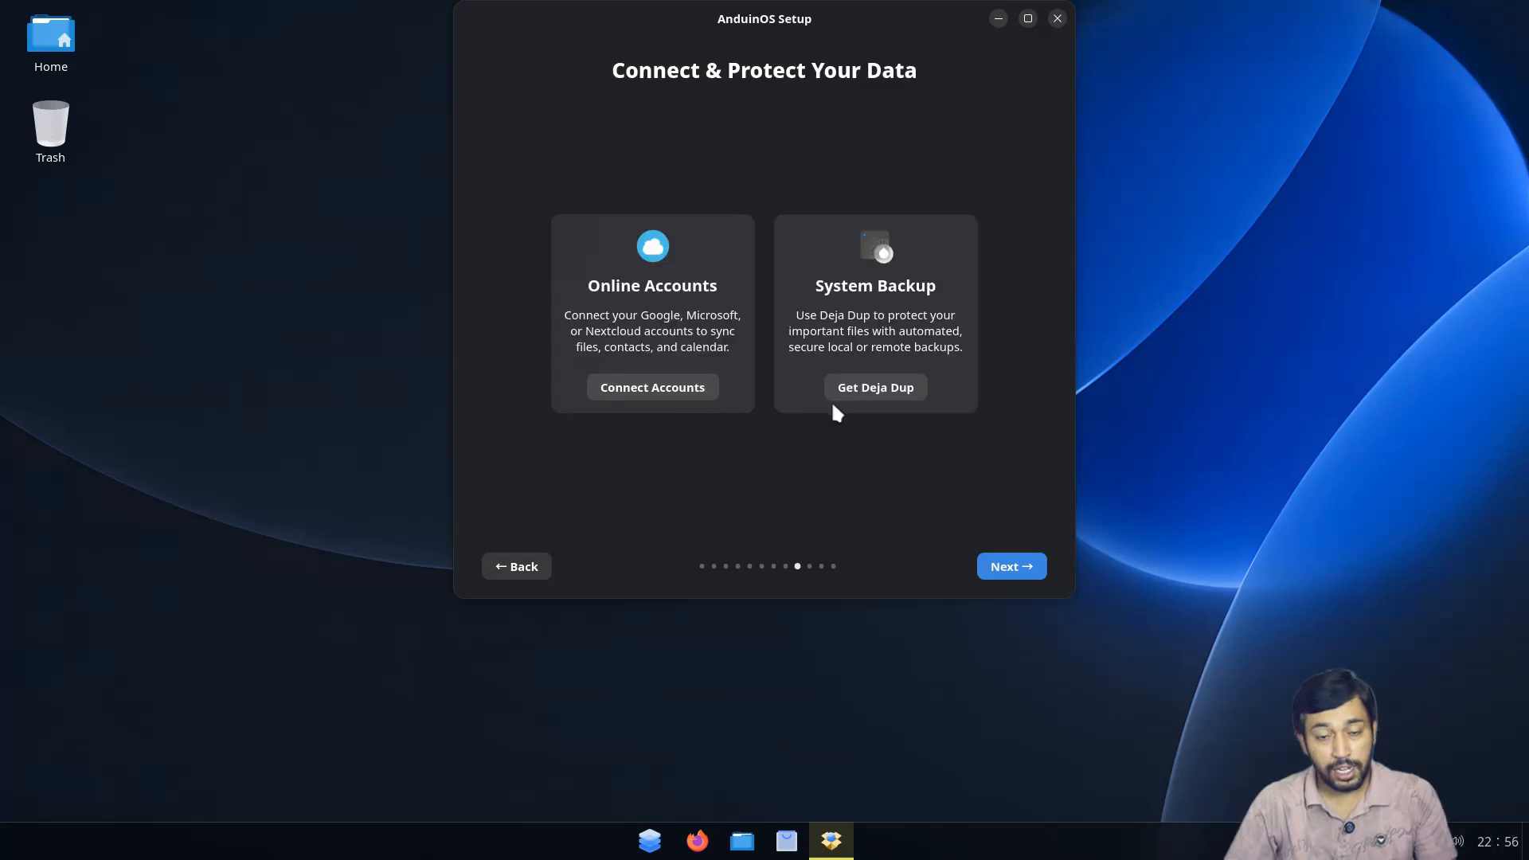
pyautogui.click(1008, 567)
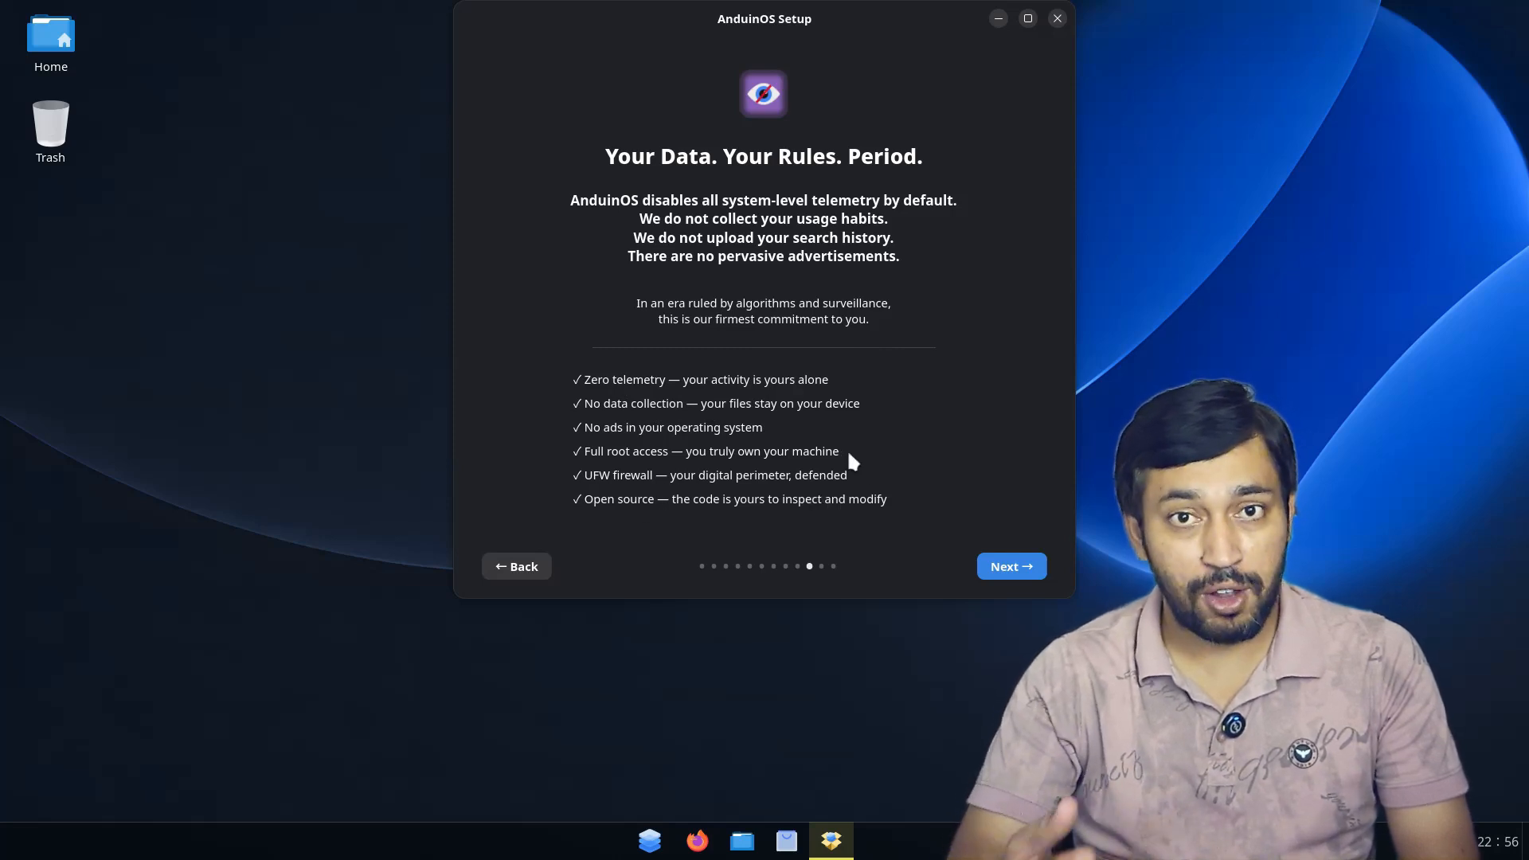
pyautogui.click(995, 566)
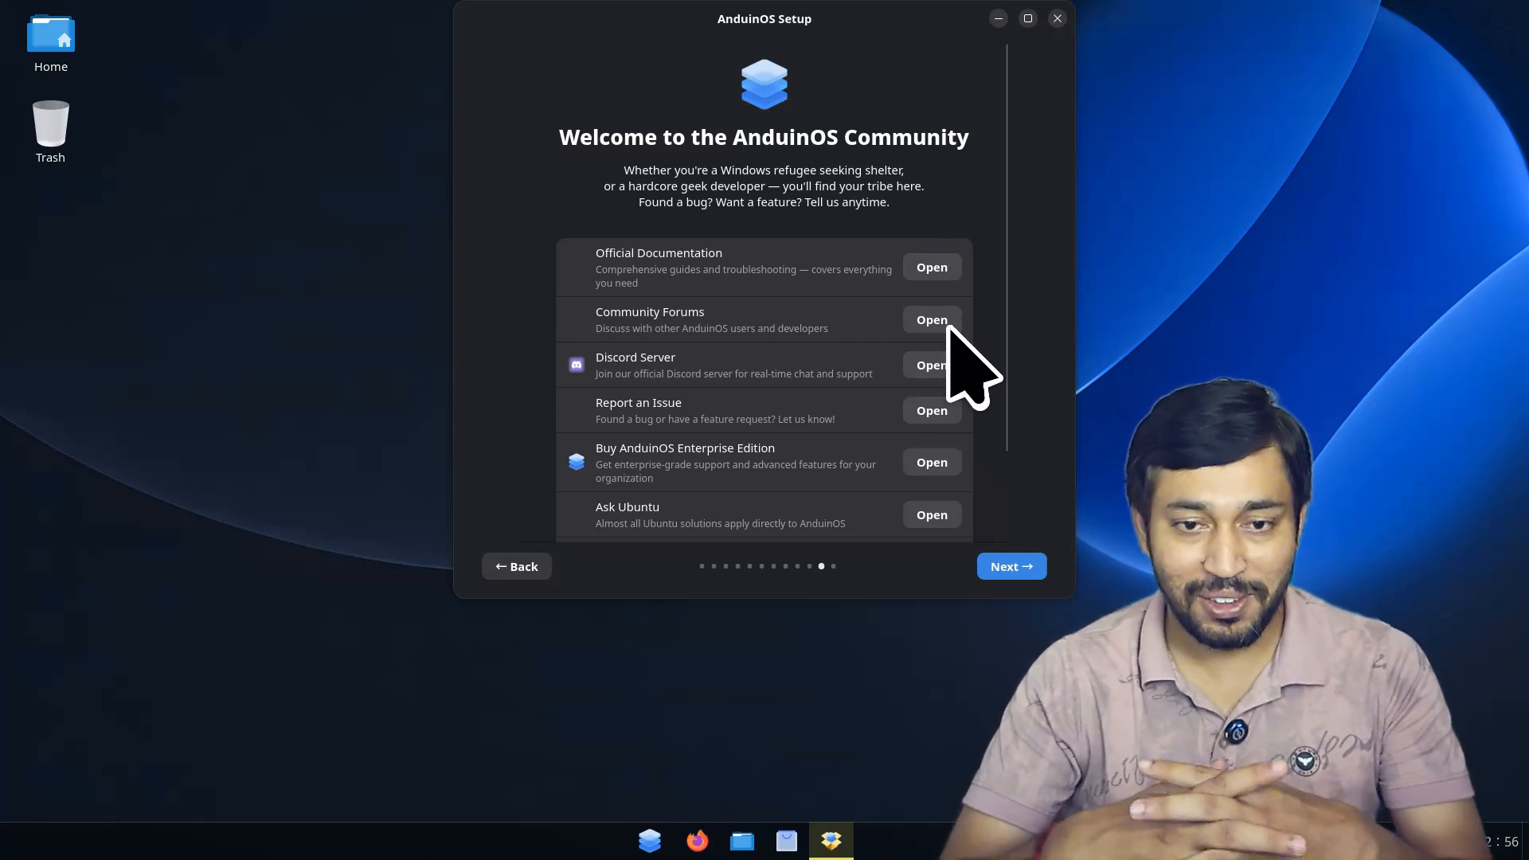
pyautogui.scroll(-3, 971, 299)
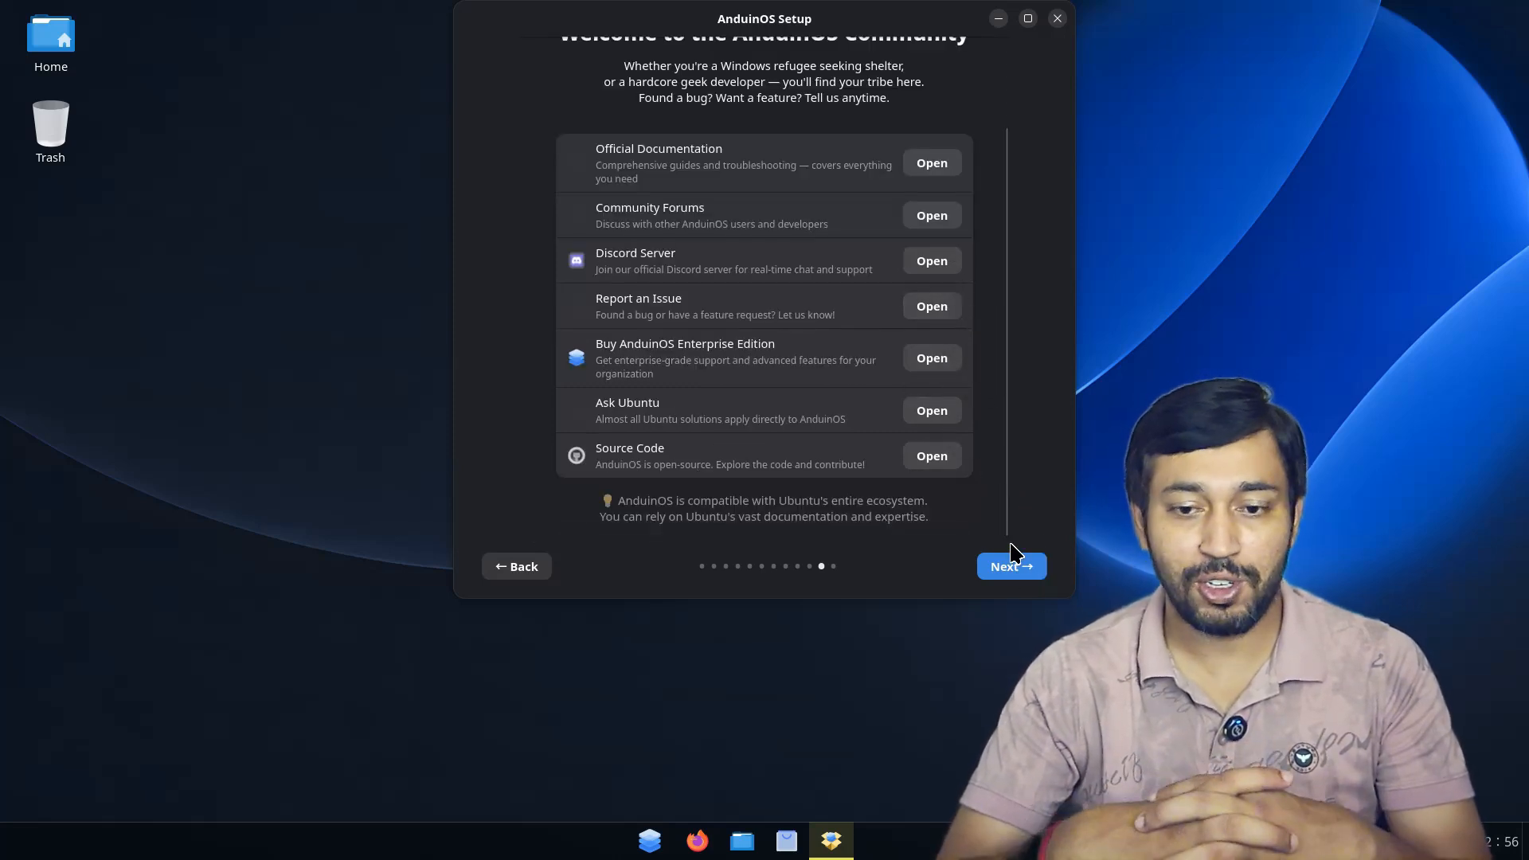
pyautogui.click(1002, 570)
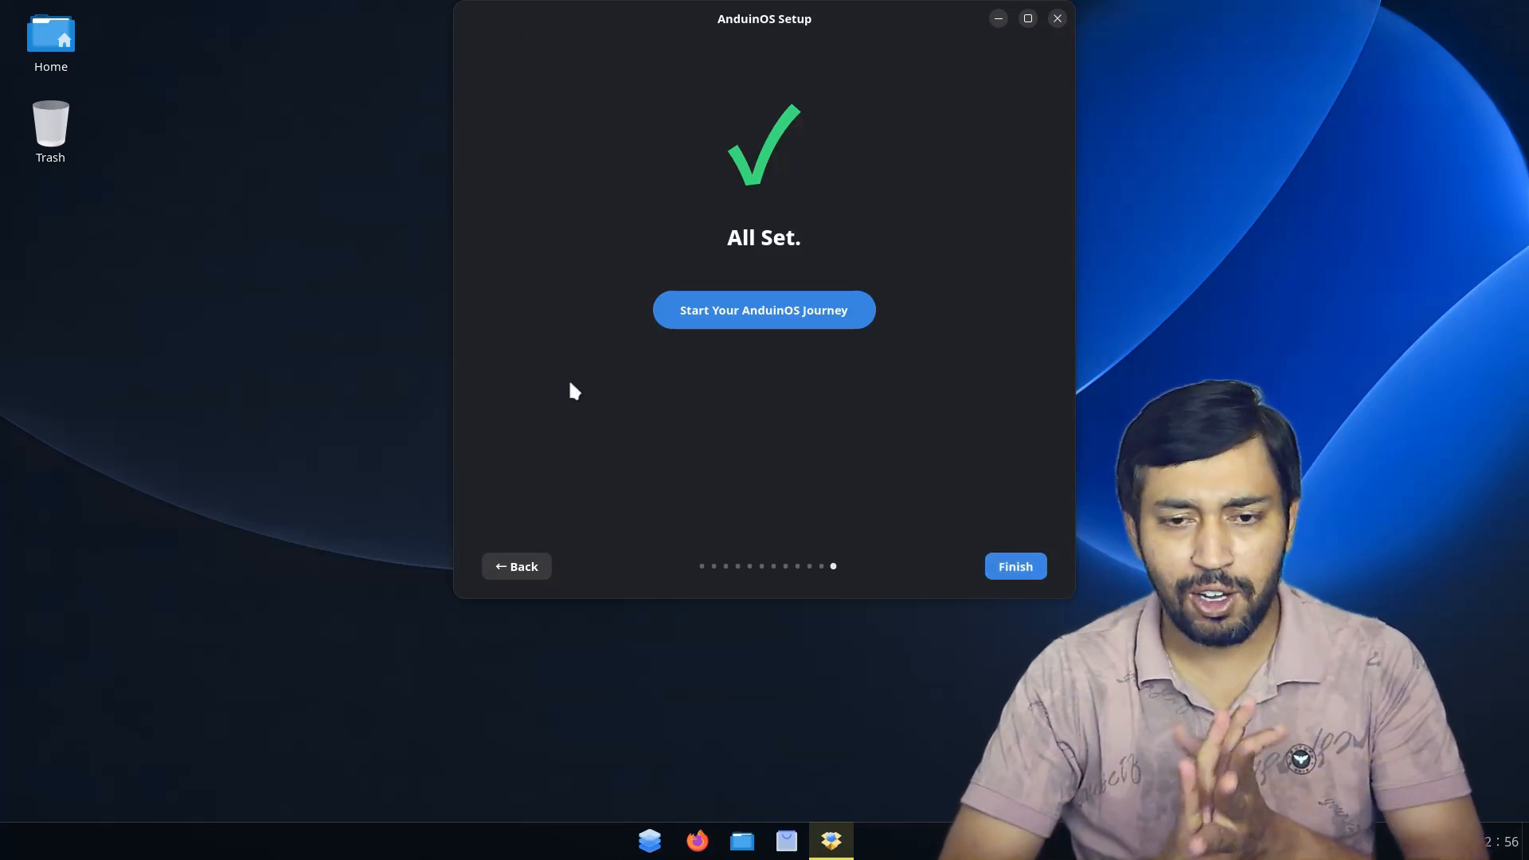
pyautogui.click(762, 319)
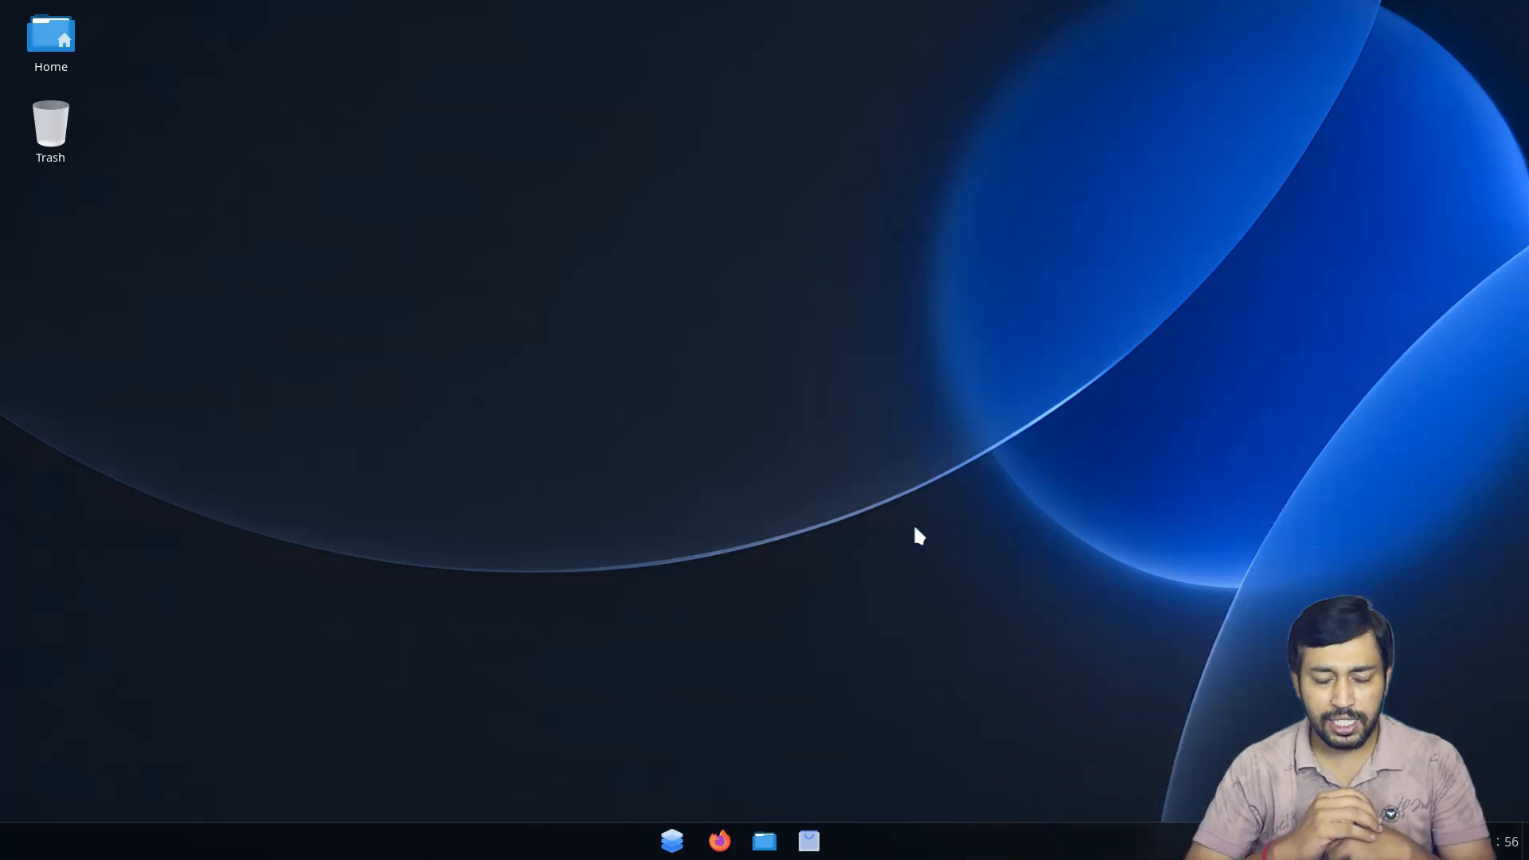
# Step: Launch AnduinOS Appearance from the launcher and apply the Seperated taskbar layout
pyautogui.click(672, 845)
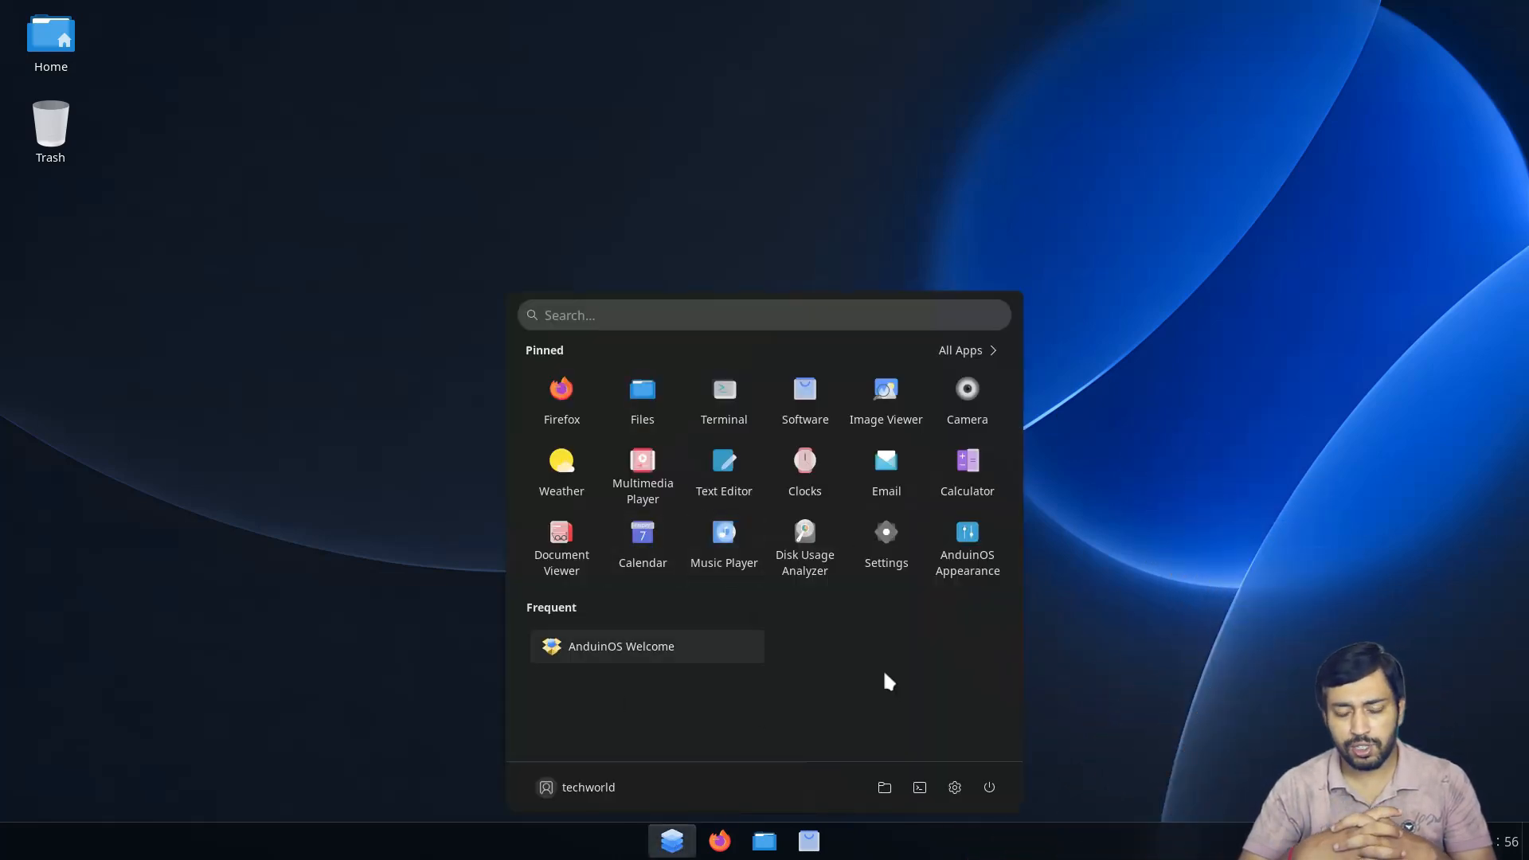
pyautogui.click(985, 566)
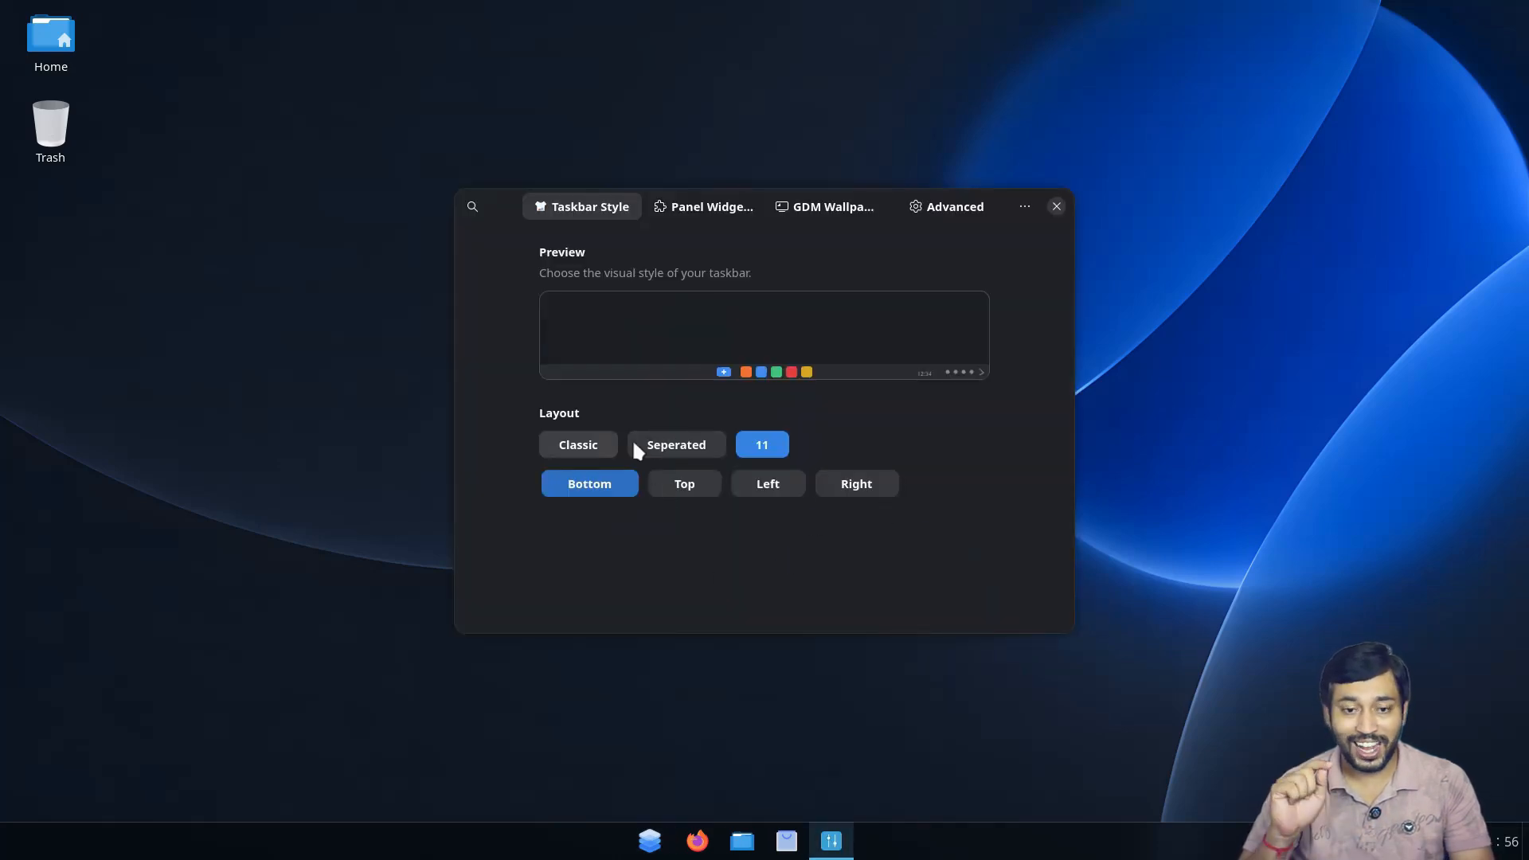
pyautogui.click(673, 450)
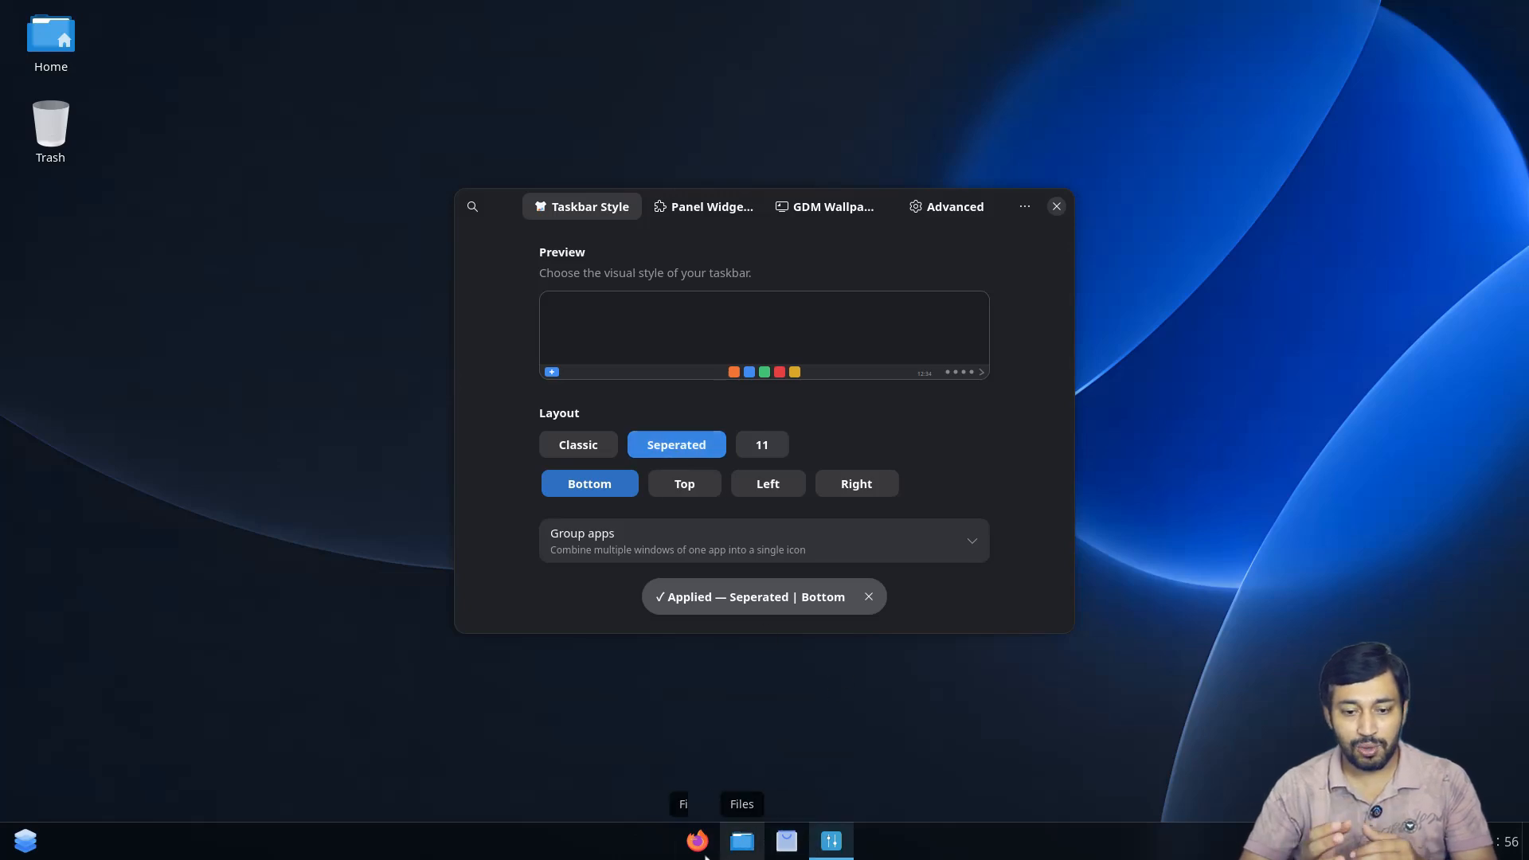
# Step: Check the launcher's new layout, dismiss it, and open the quick settings panel
pyautogui.click(32, 850)
pyautogui.scroll(-2, 97, 571)
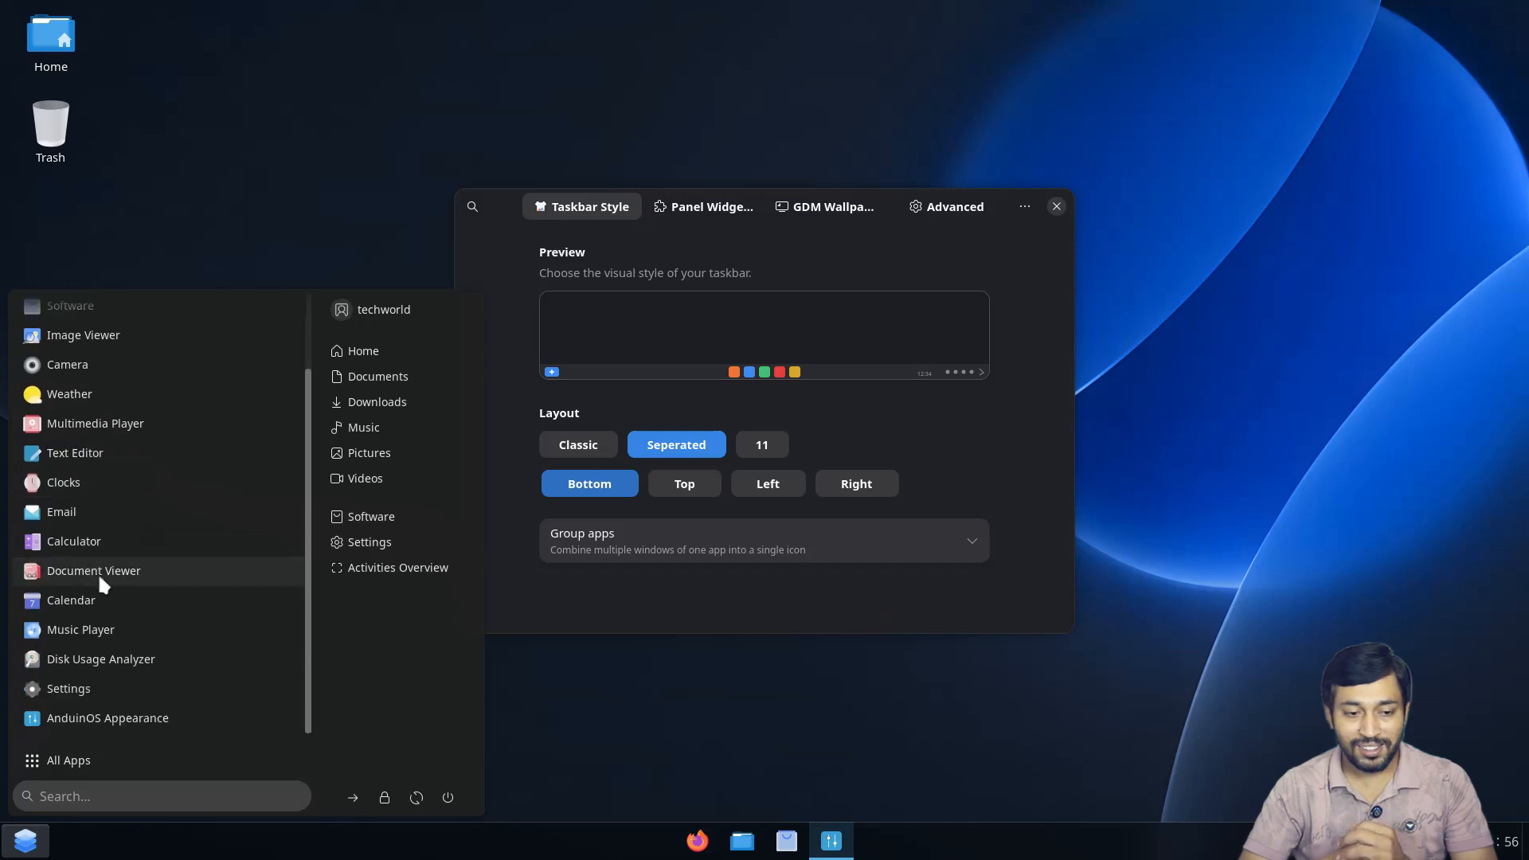
pyautogui.click(697, 718)
pyautogui.click(1433, 842)
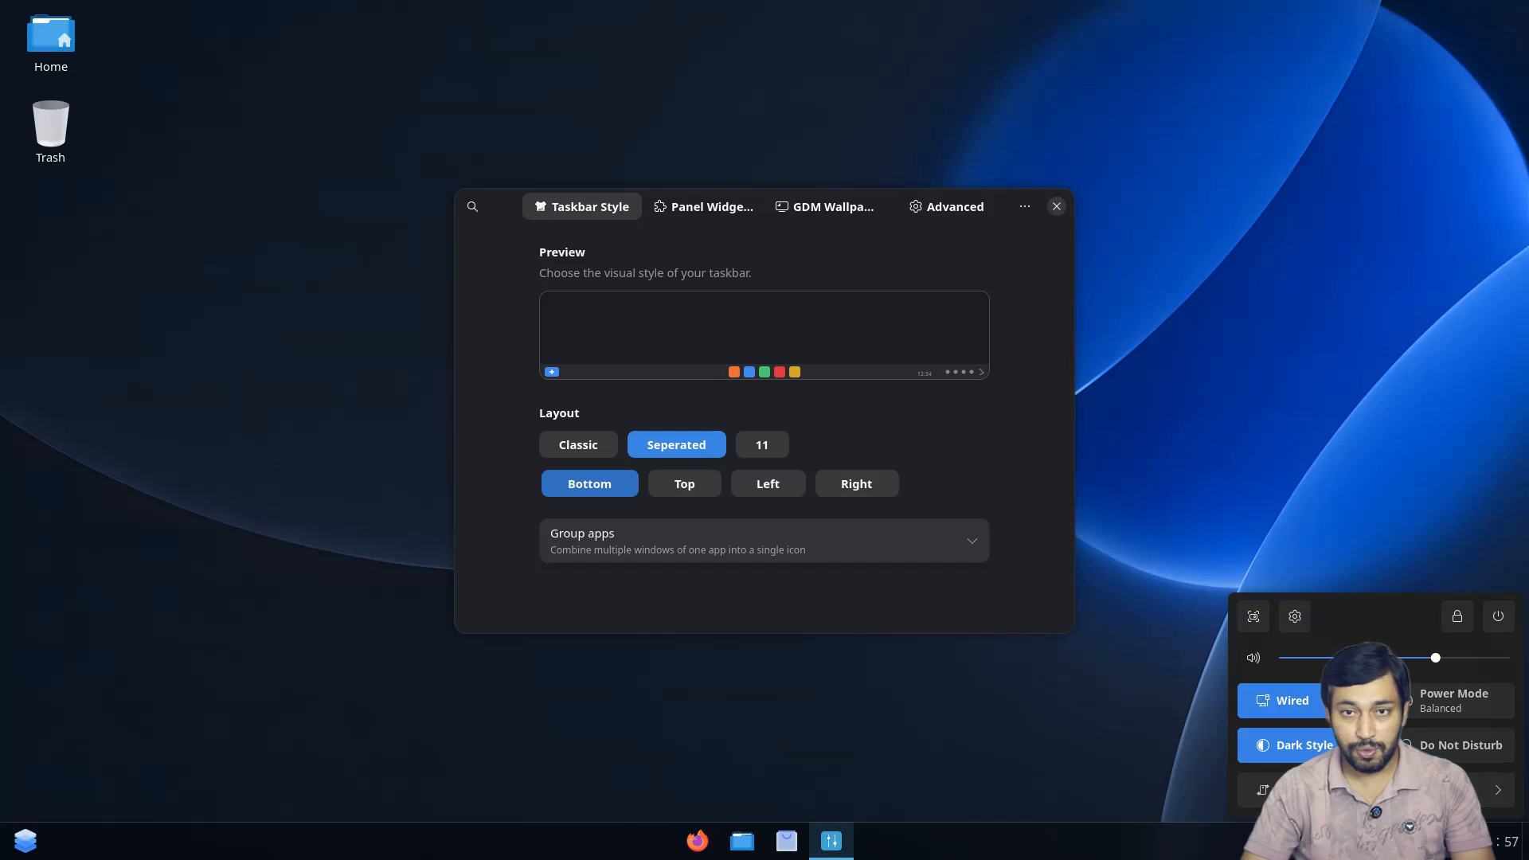
# Step: Peek at the notifications and calendar panel, then switch power mode to Power Saver and back to Balanced
pyautogui.click(1499, 848)
pyautogui.click(1502, 845)
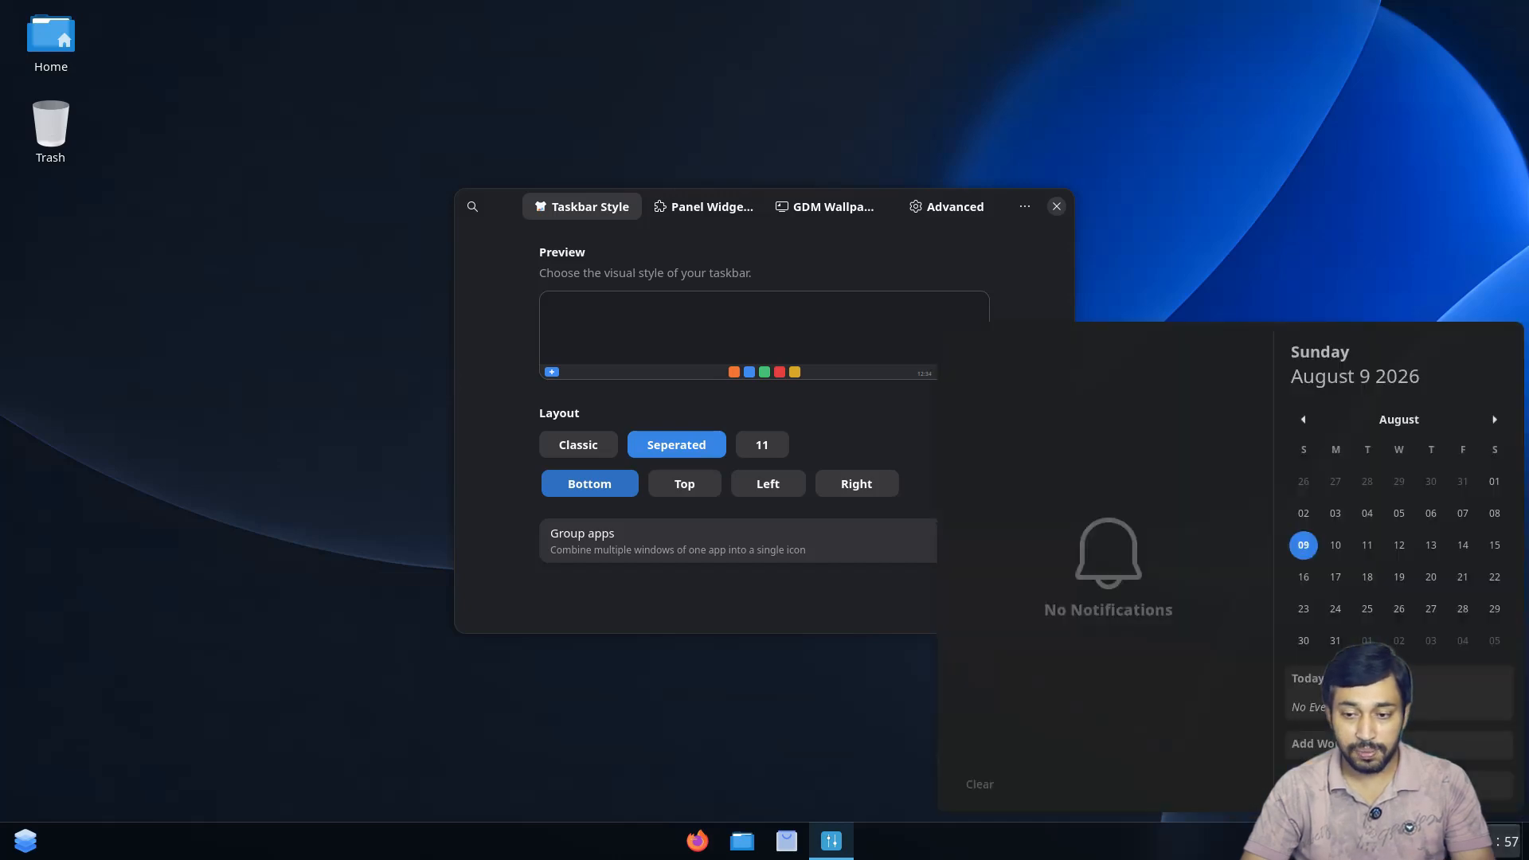
pyautogui.click(1501, 845)
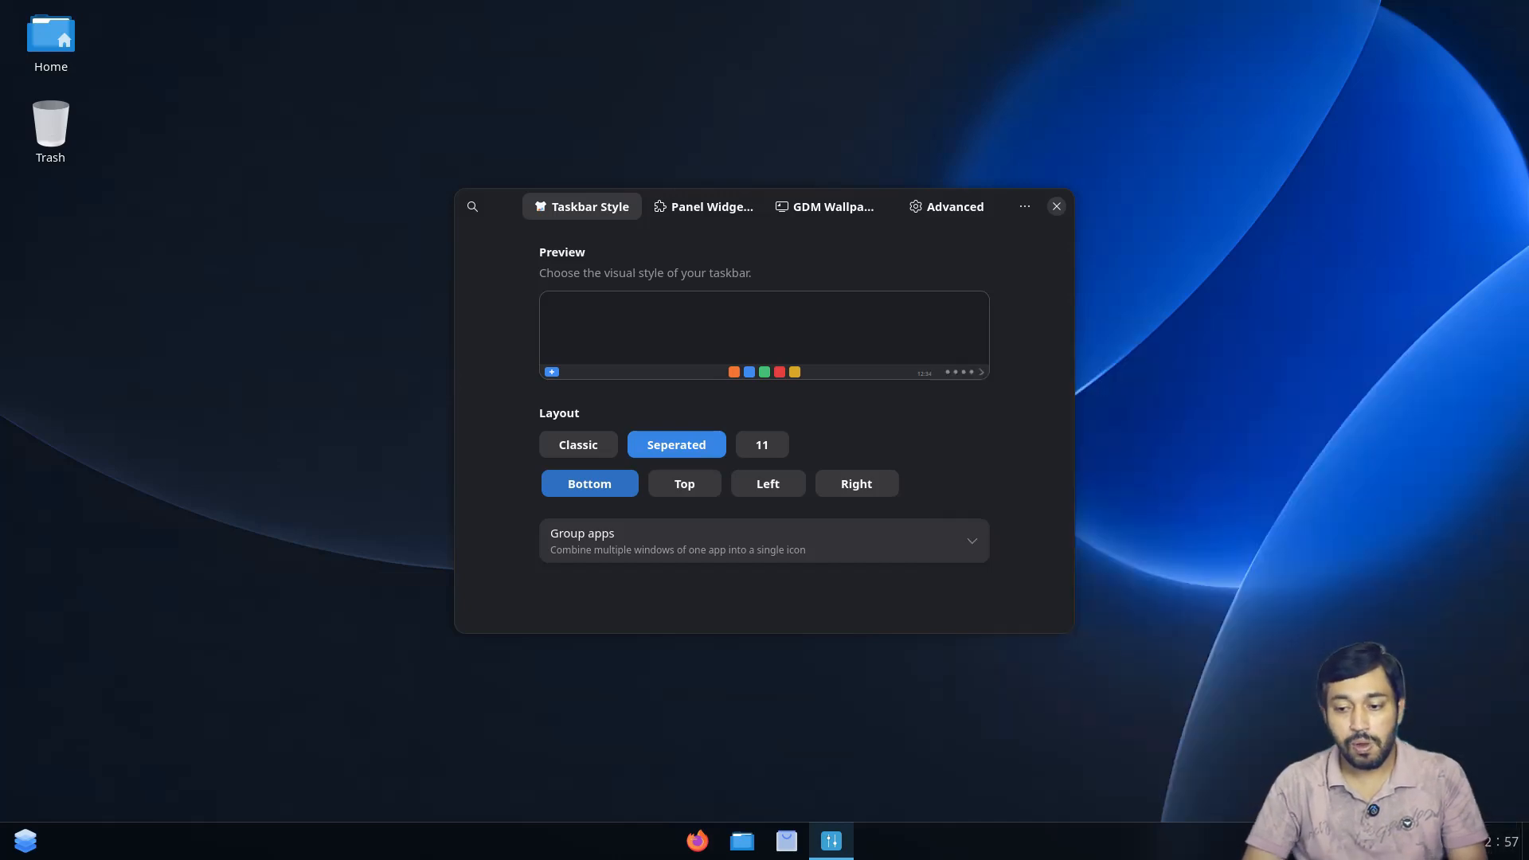
pyautogui.click(1456, 847)
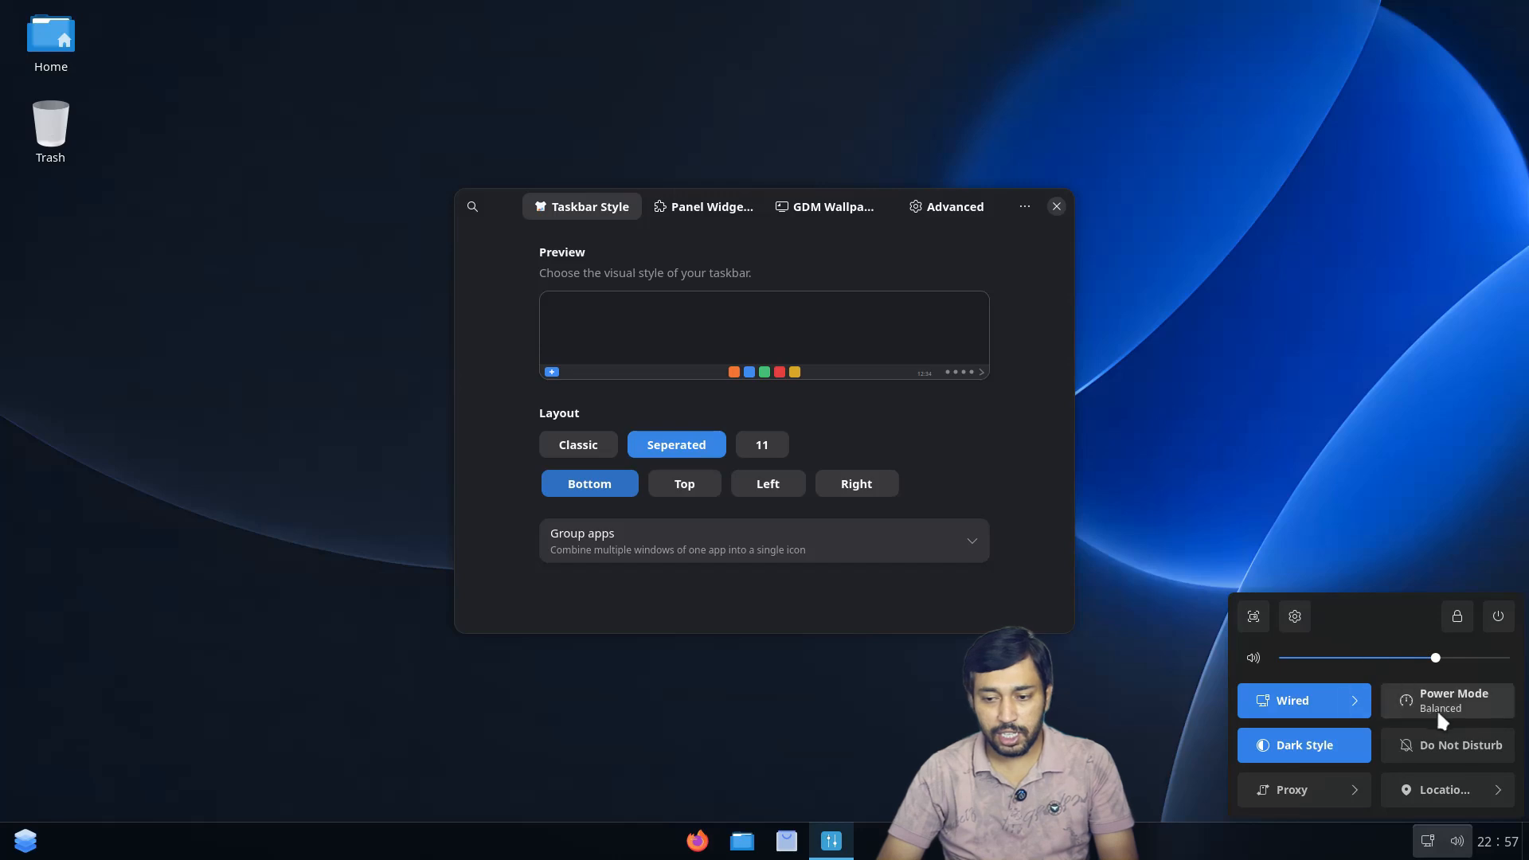
pyautogui.click(1437, 700)
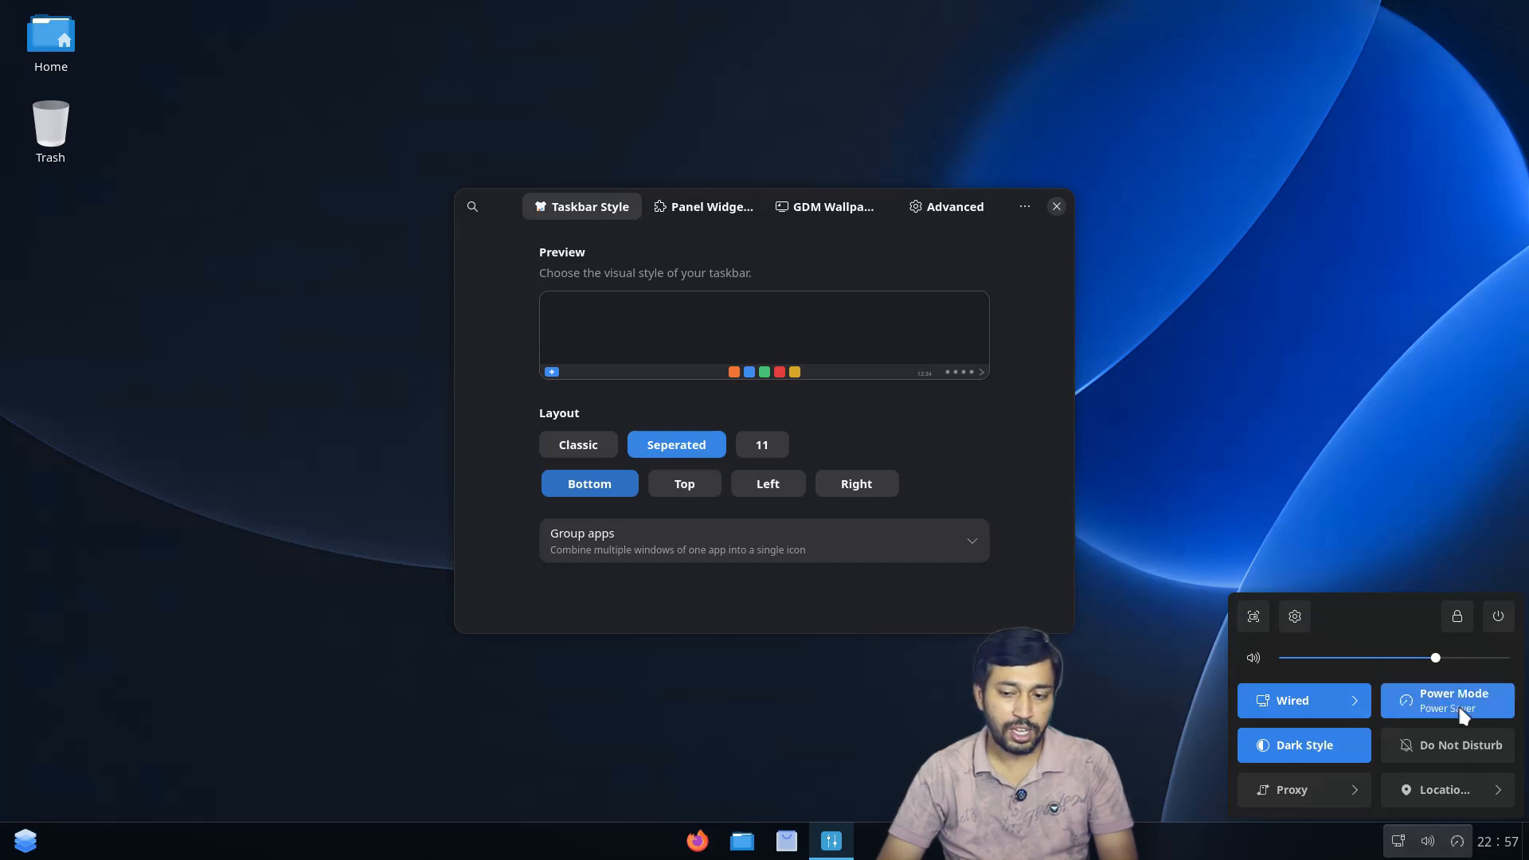
pyautogui.click(1459, 694)
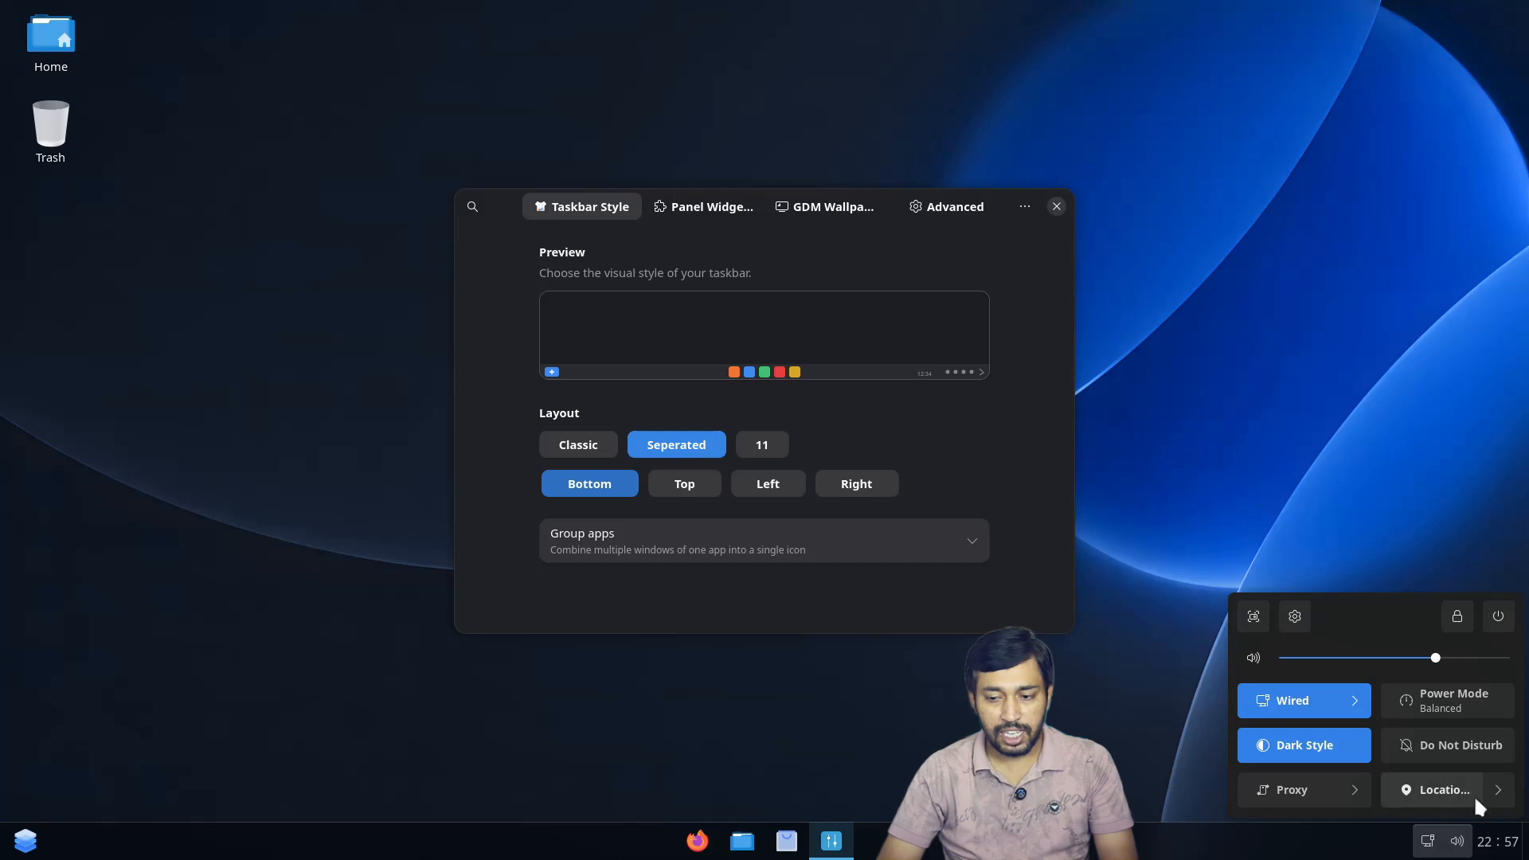
# Step: Move the Seperated taskbar to the Top, then return it to the Bottom
pyautogui.click(749, 717)
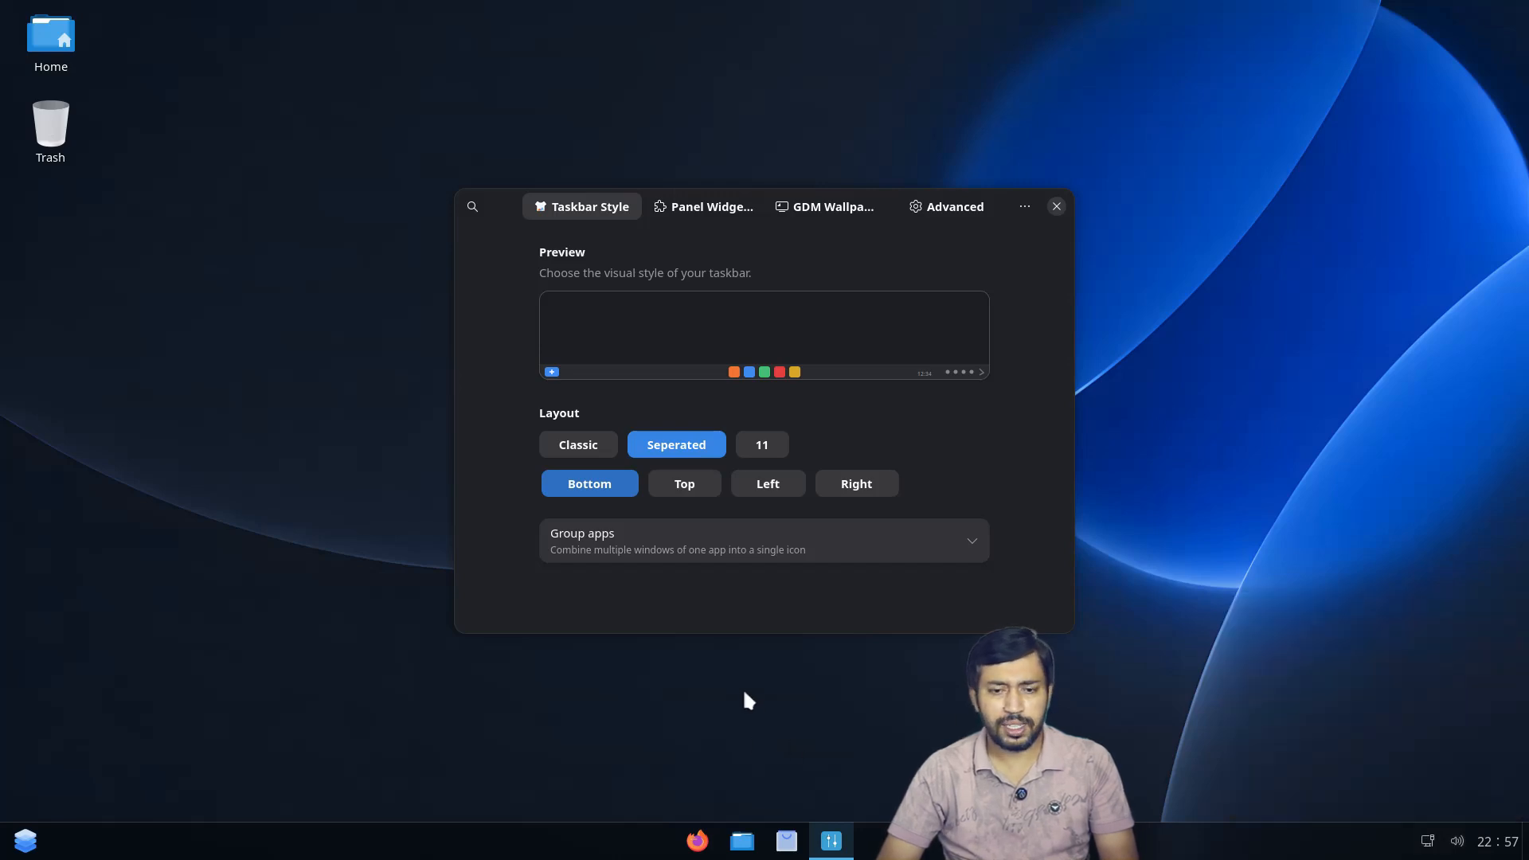
pyautogui.click(673, 487)
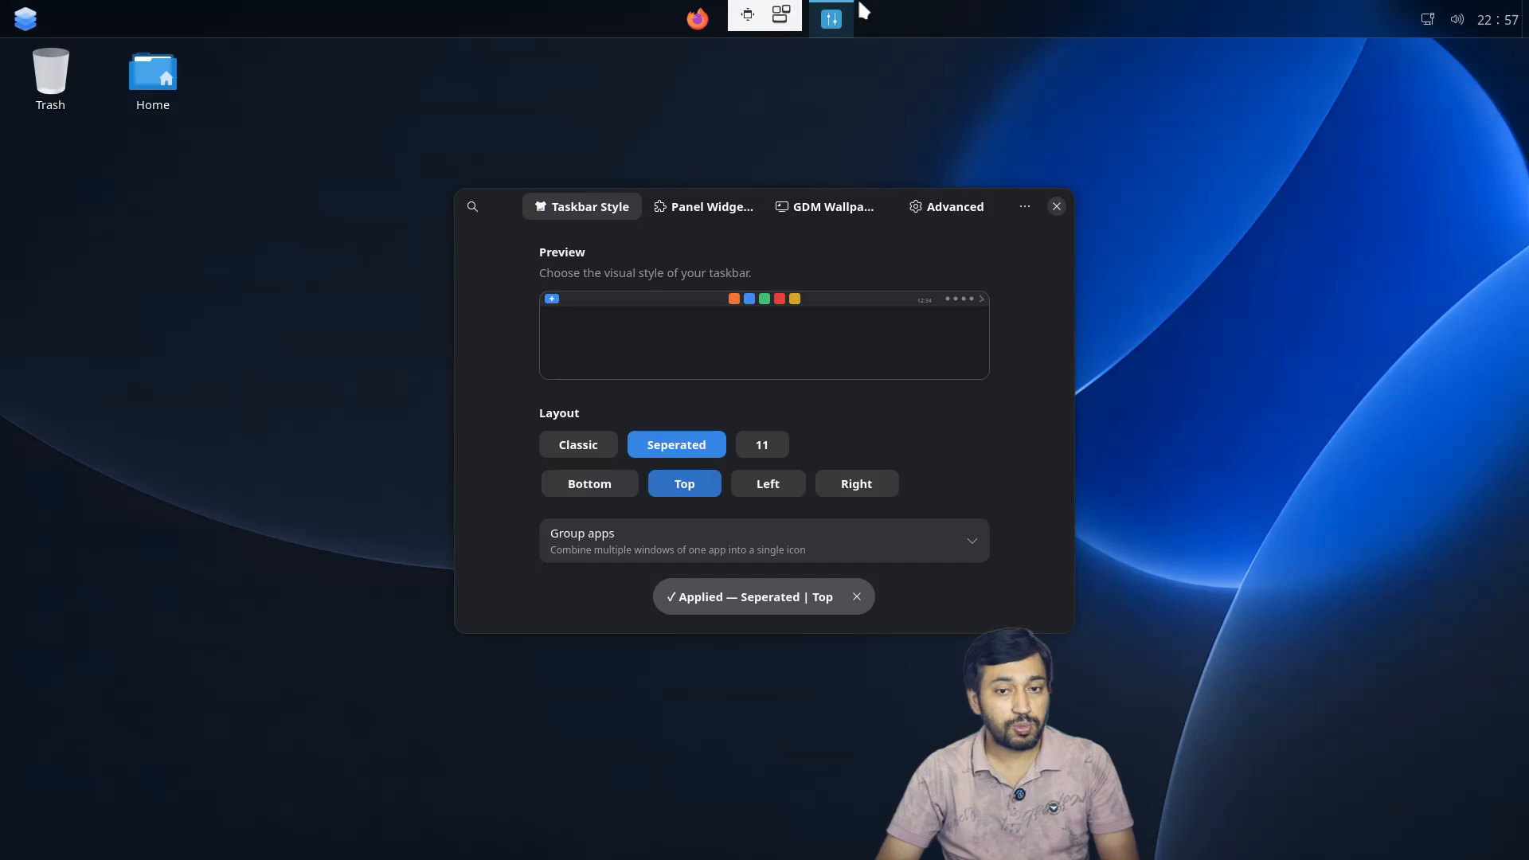
pyautogui.click(594, 487)
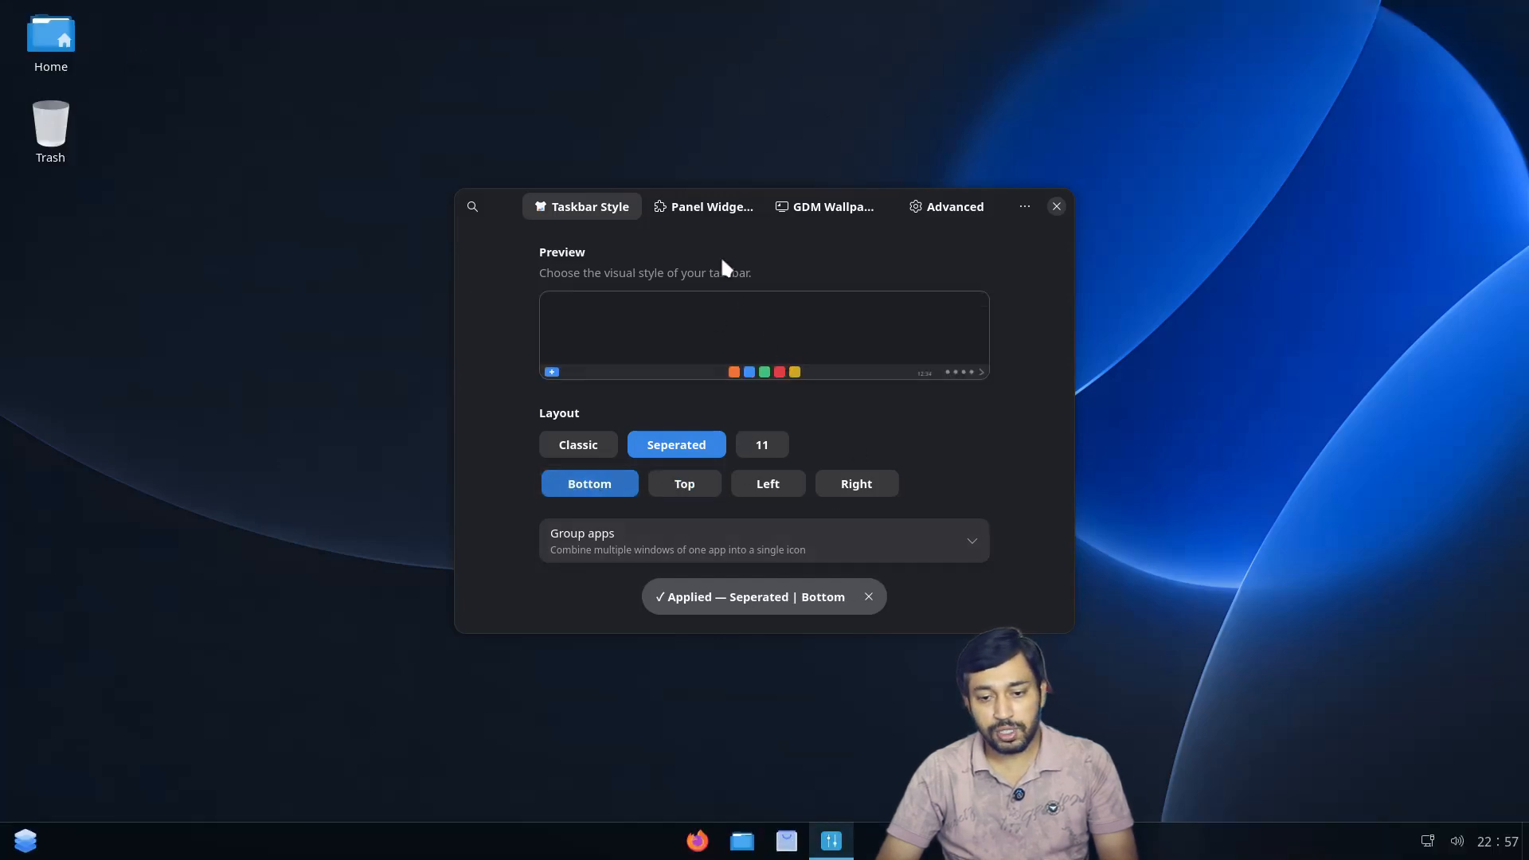
# Step: Toggle the weather panel widget on and back off, then view GDM Wallpaper and Advanced options
pyautogui.click(694, 204)
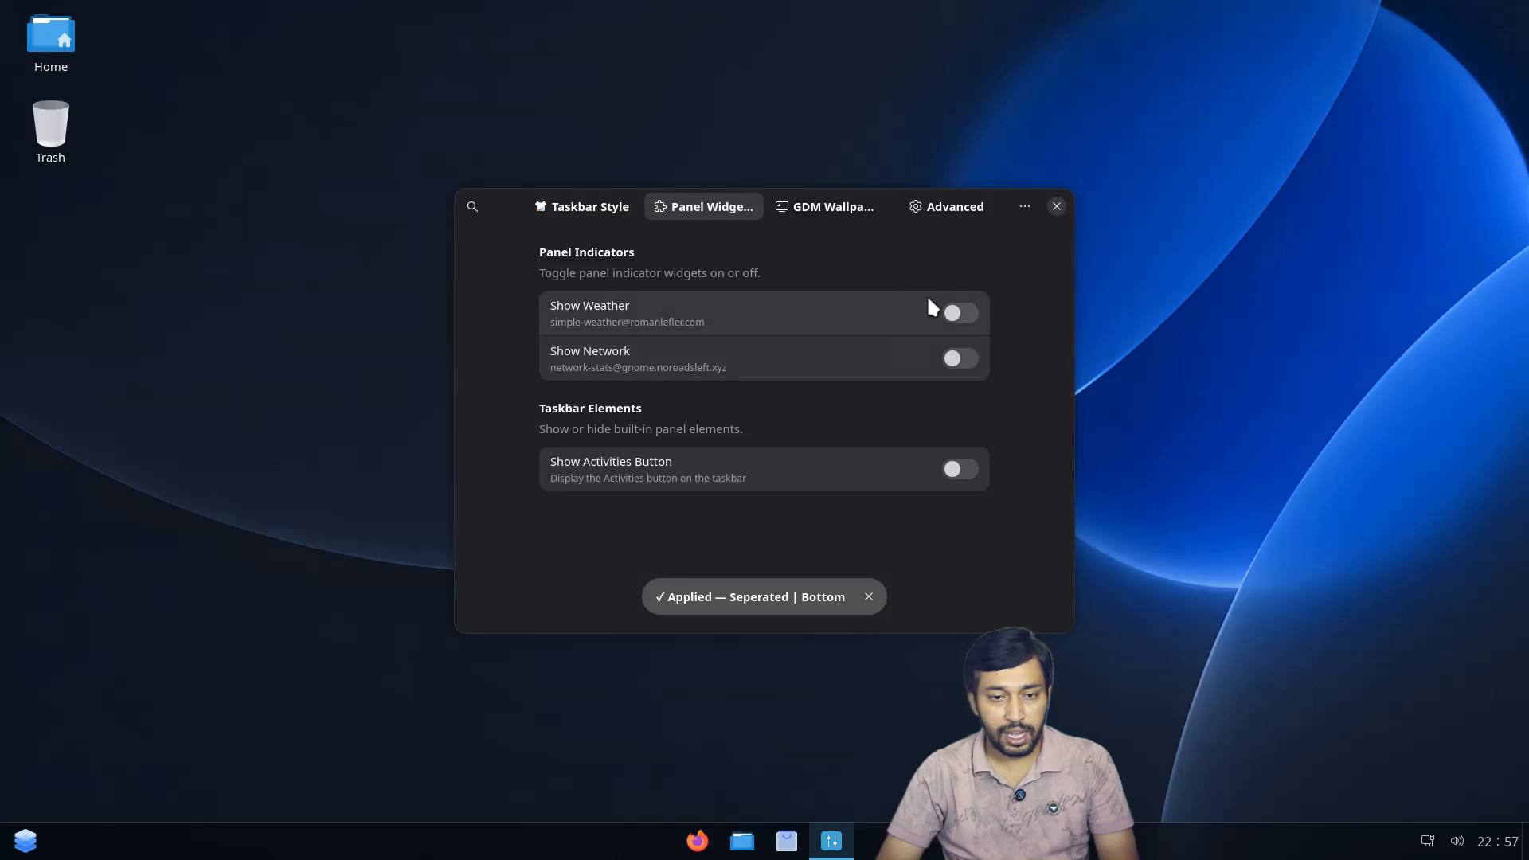
pyautogui.click(960, 313)
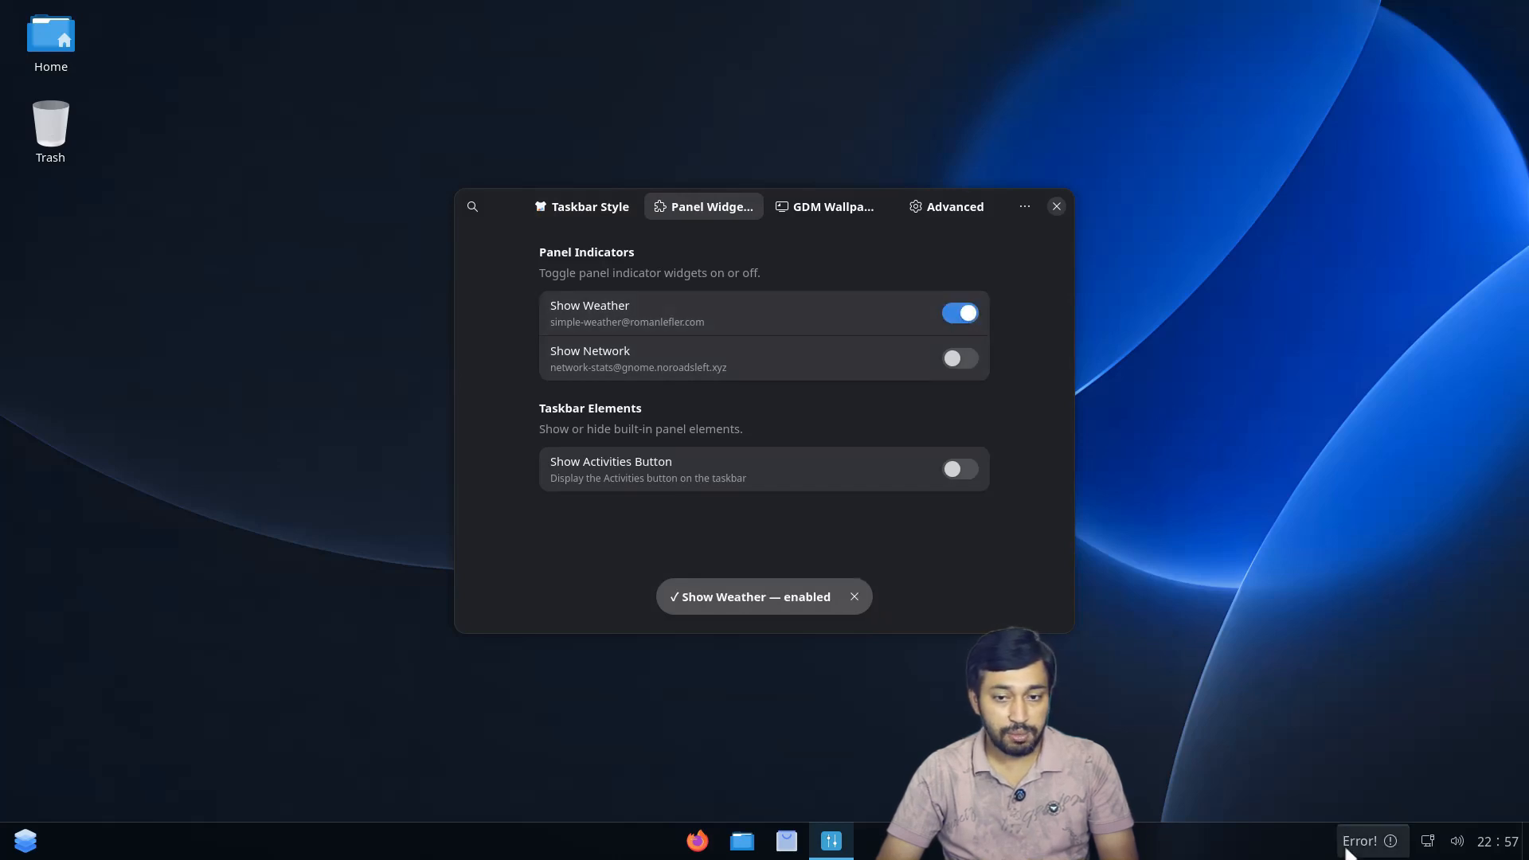
pyautogui.click(958, 313)
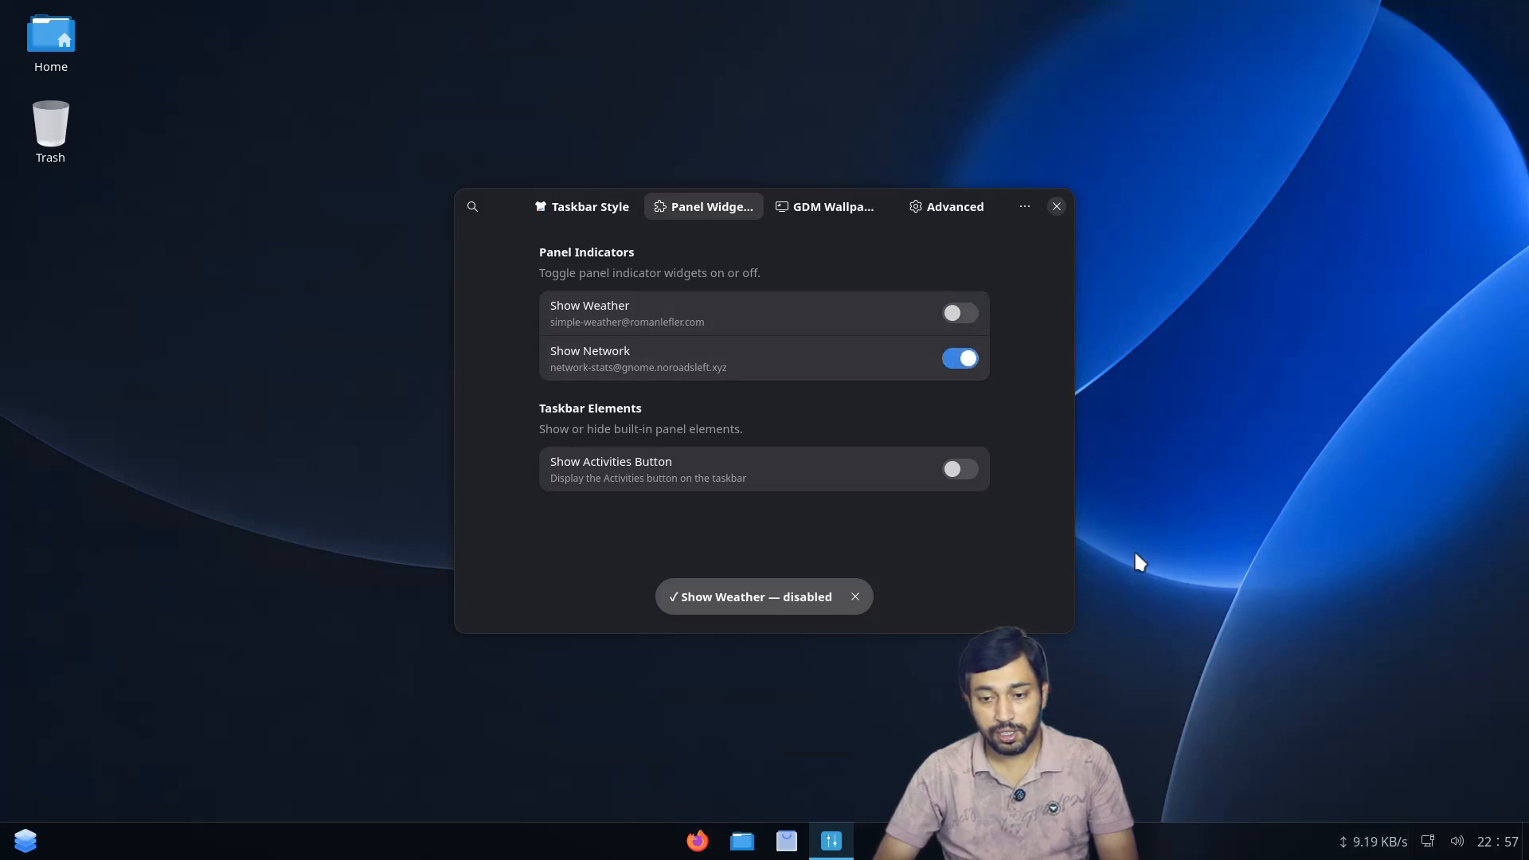
pyautogui.click(803, 212)
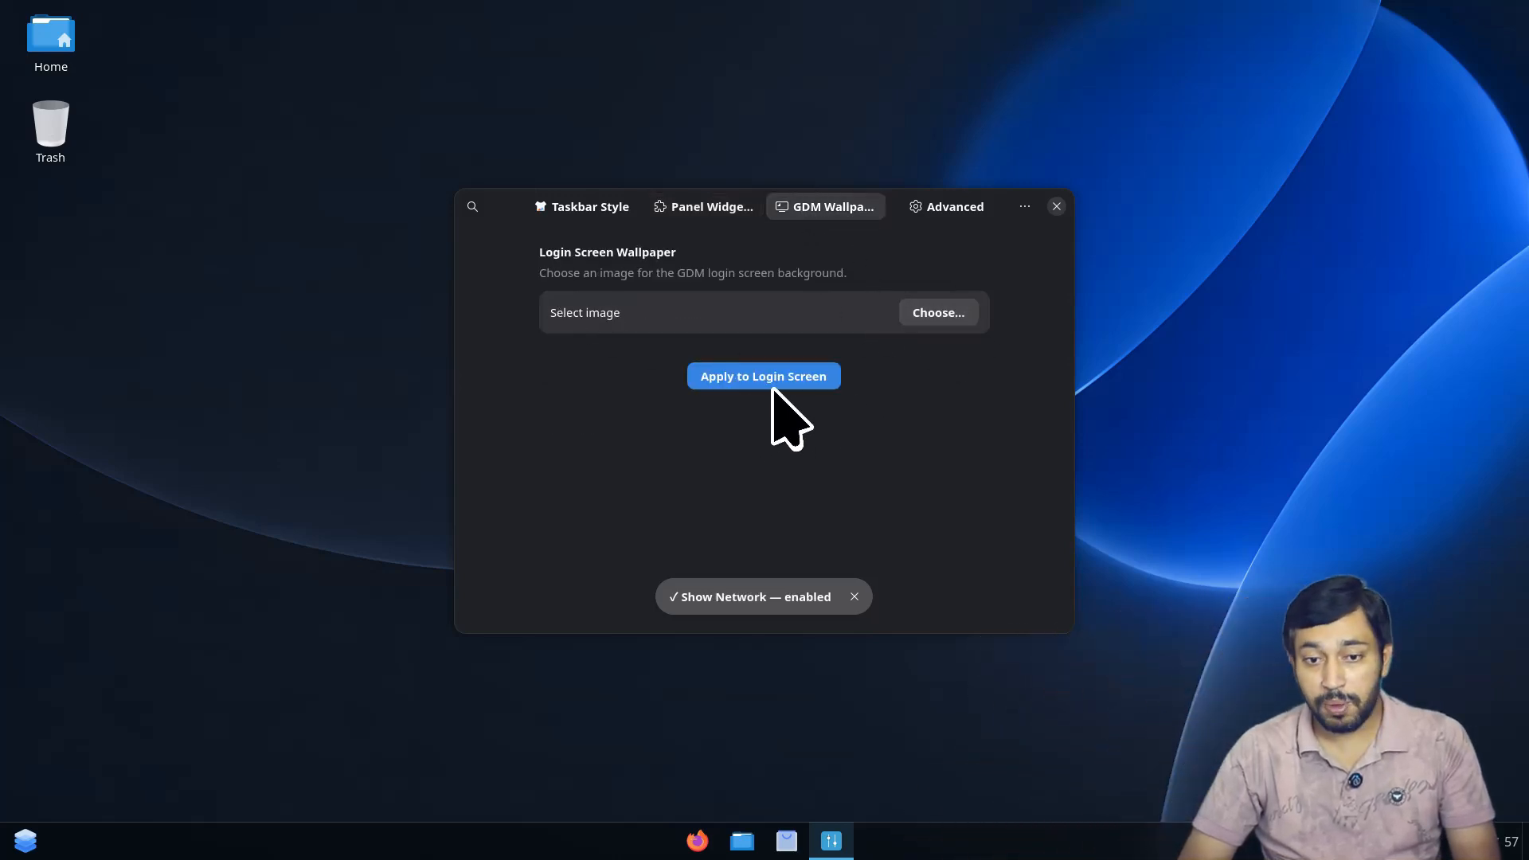
pyautogui.click(933, 207)
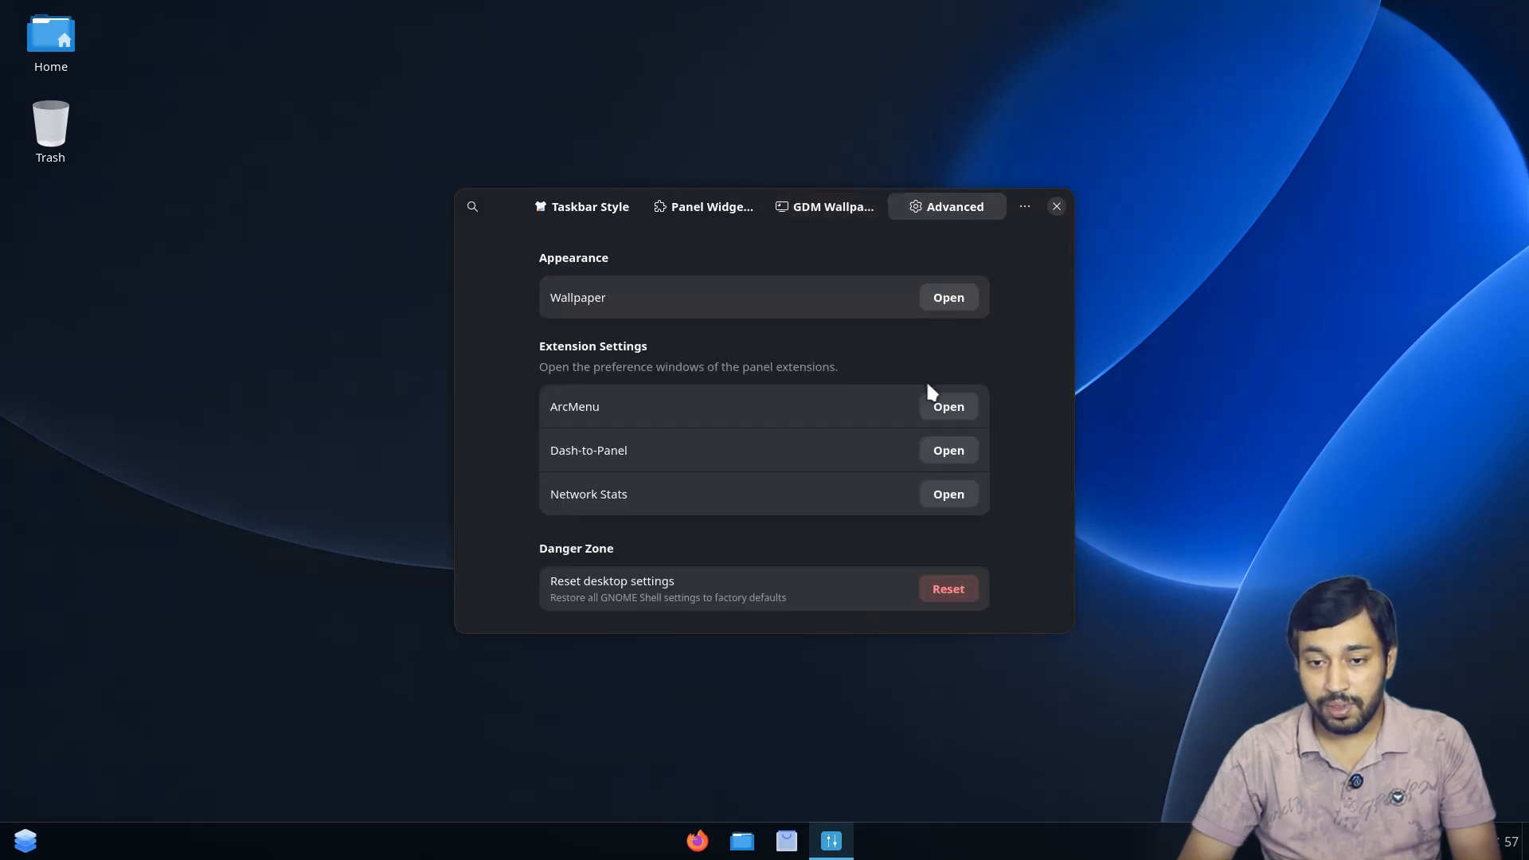
# Step: Apply the dark layered top-middle wallpaper as the desktop background, then go to System
pyautogui.click(953, 298)
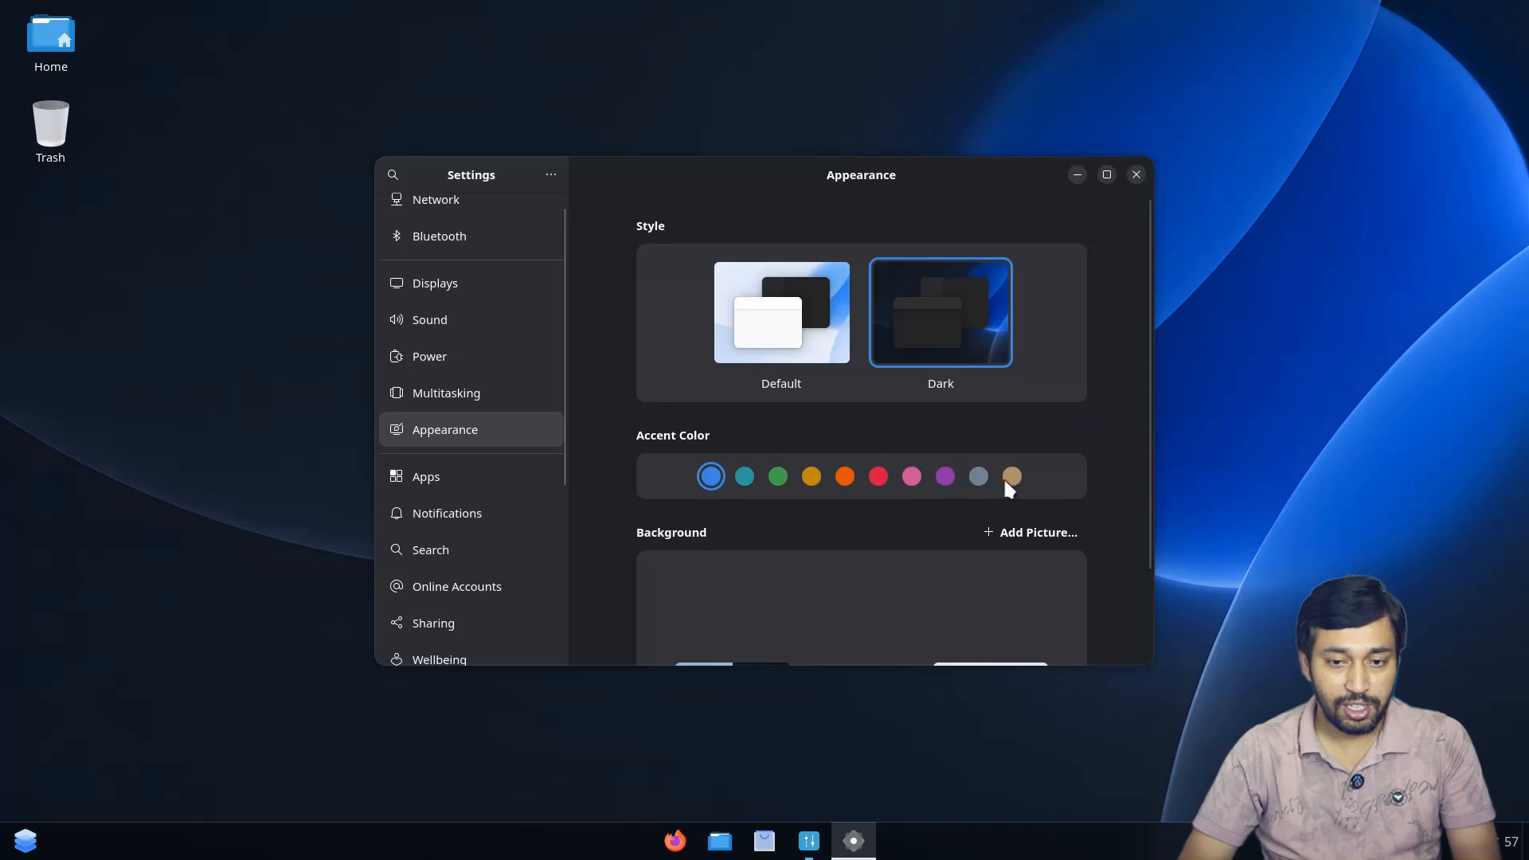
pyautogui.scroll(-3, 1012, 476)
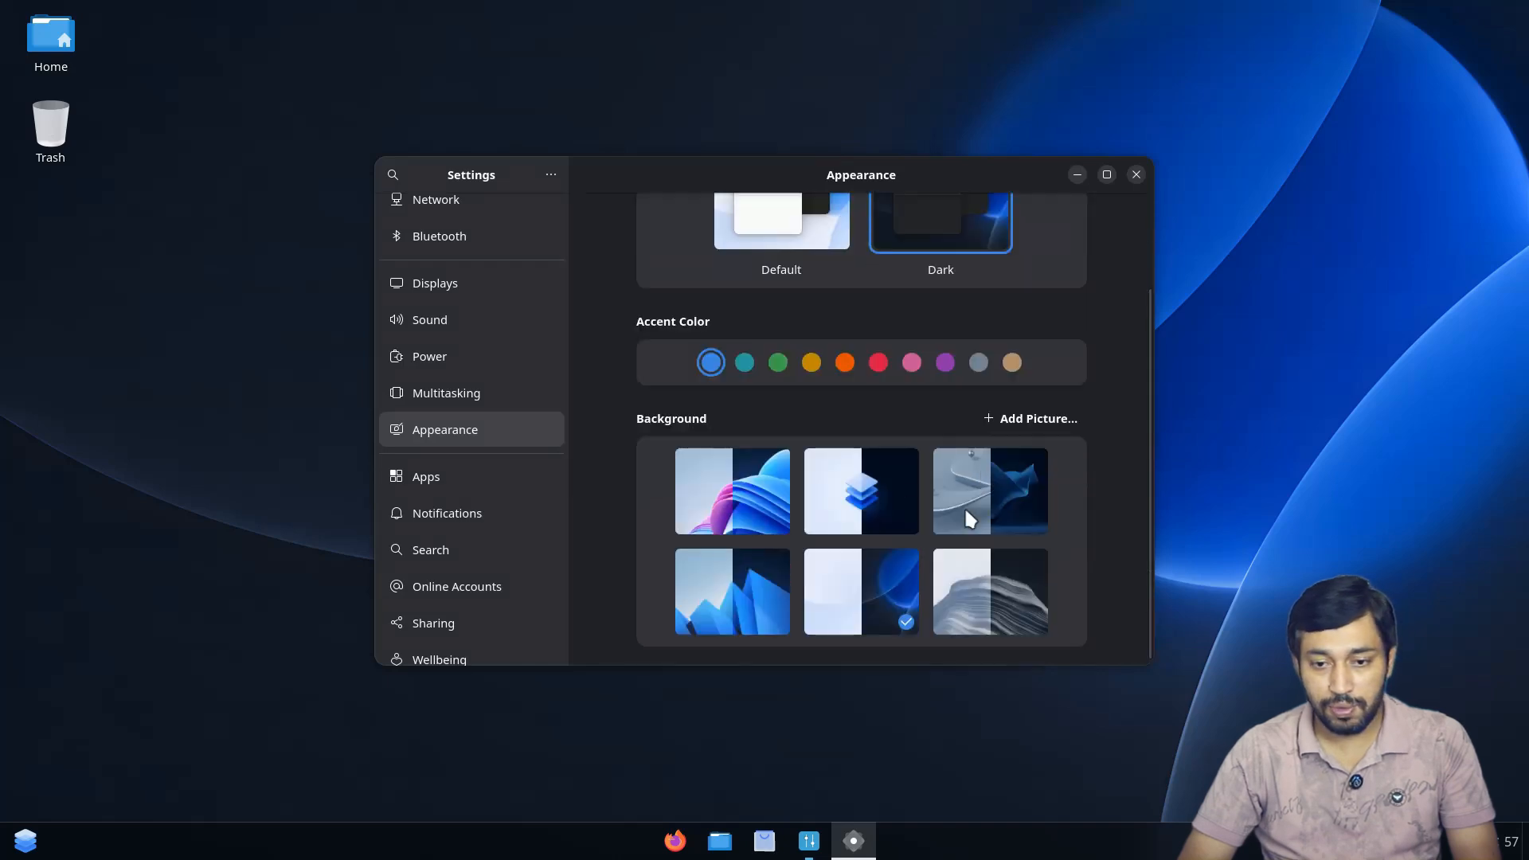
pyautogui.click(850, 498)
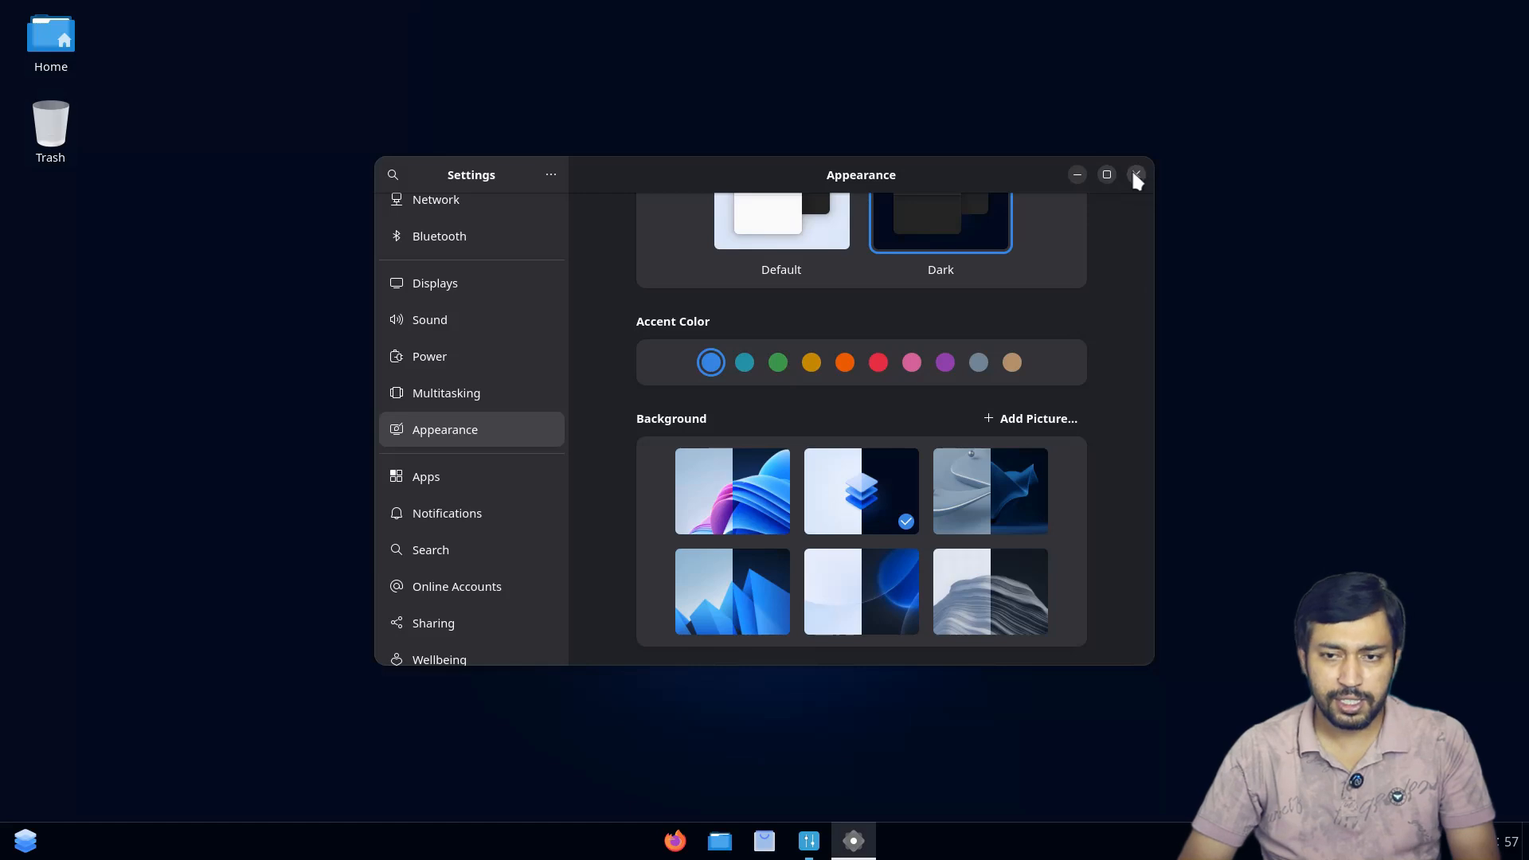
pyautogui.scroll(-5, 470, 557)
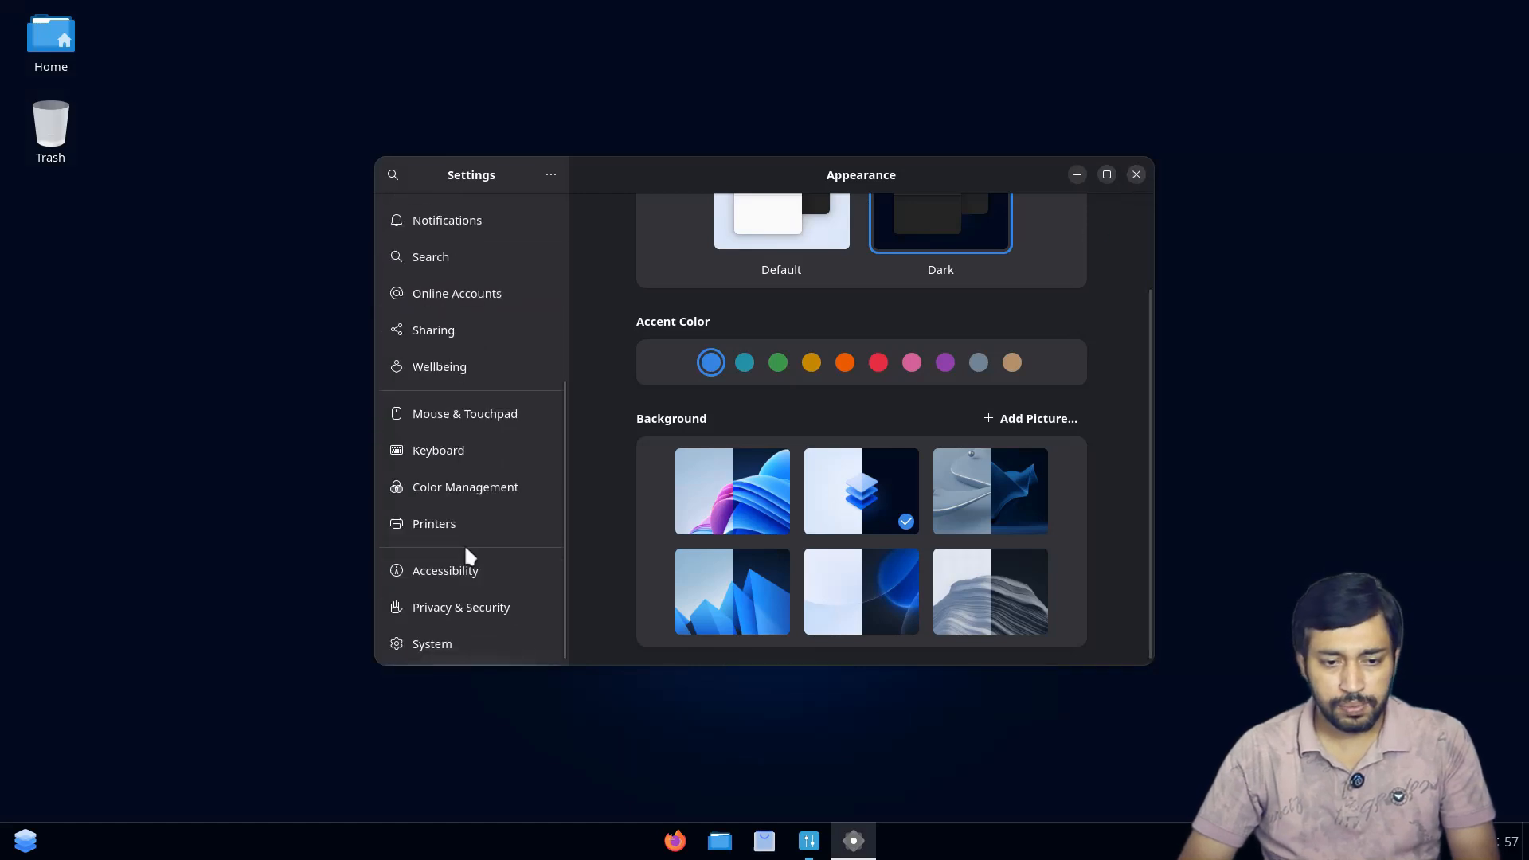
pyautogui.click(470, 643)
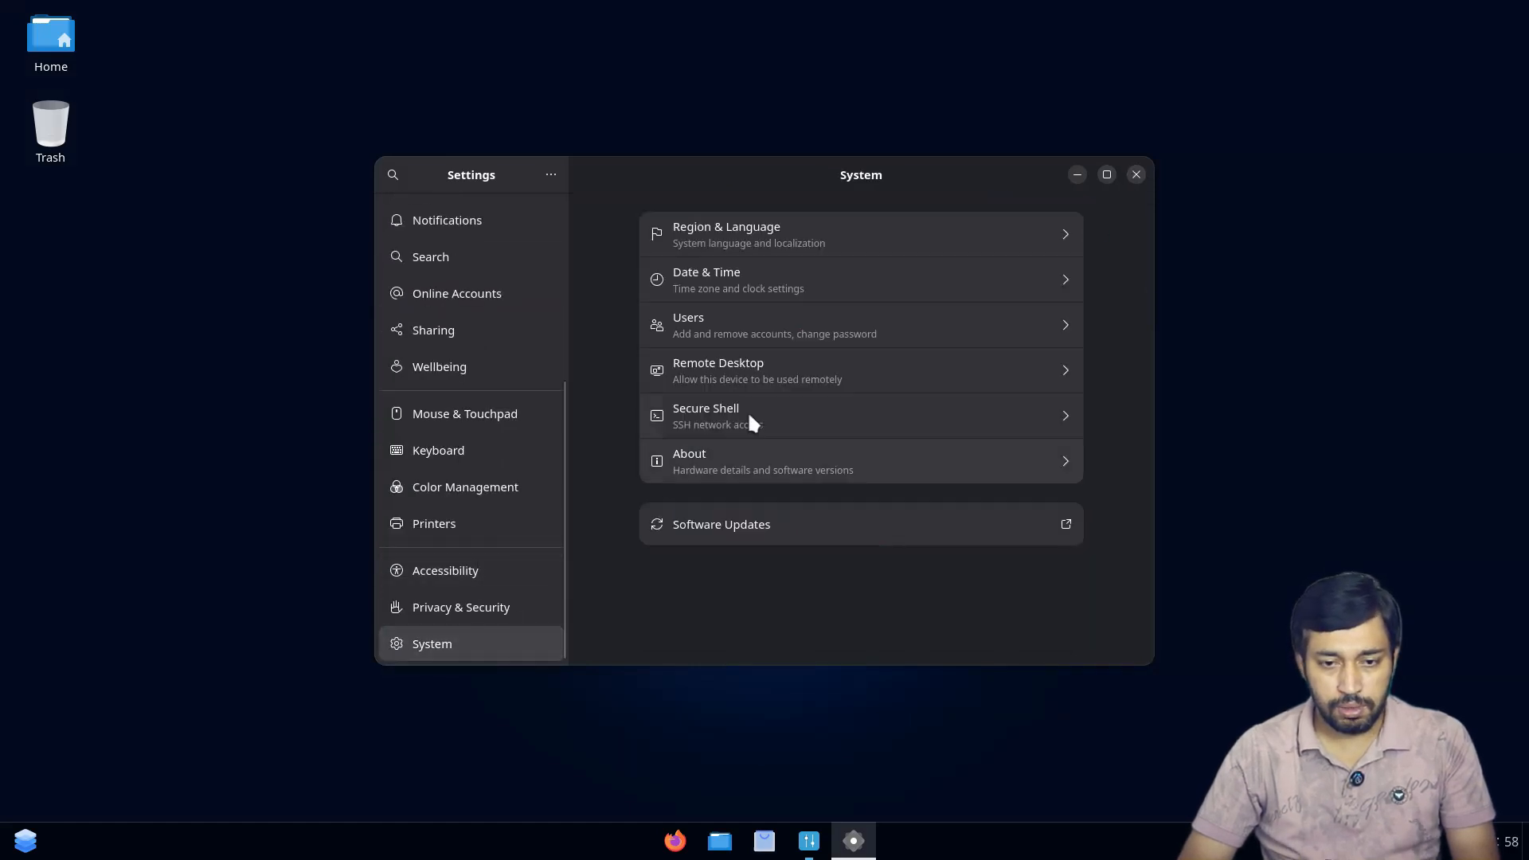
# Step: View About's System Details (AnduinOS 2.0.1, 64-bit, GNOME 50, Wayland, 4.0 GiB), then close them
pyautogui.click(747, 458)
pyautogui.click(770, 609)
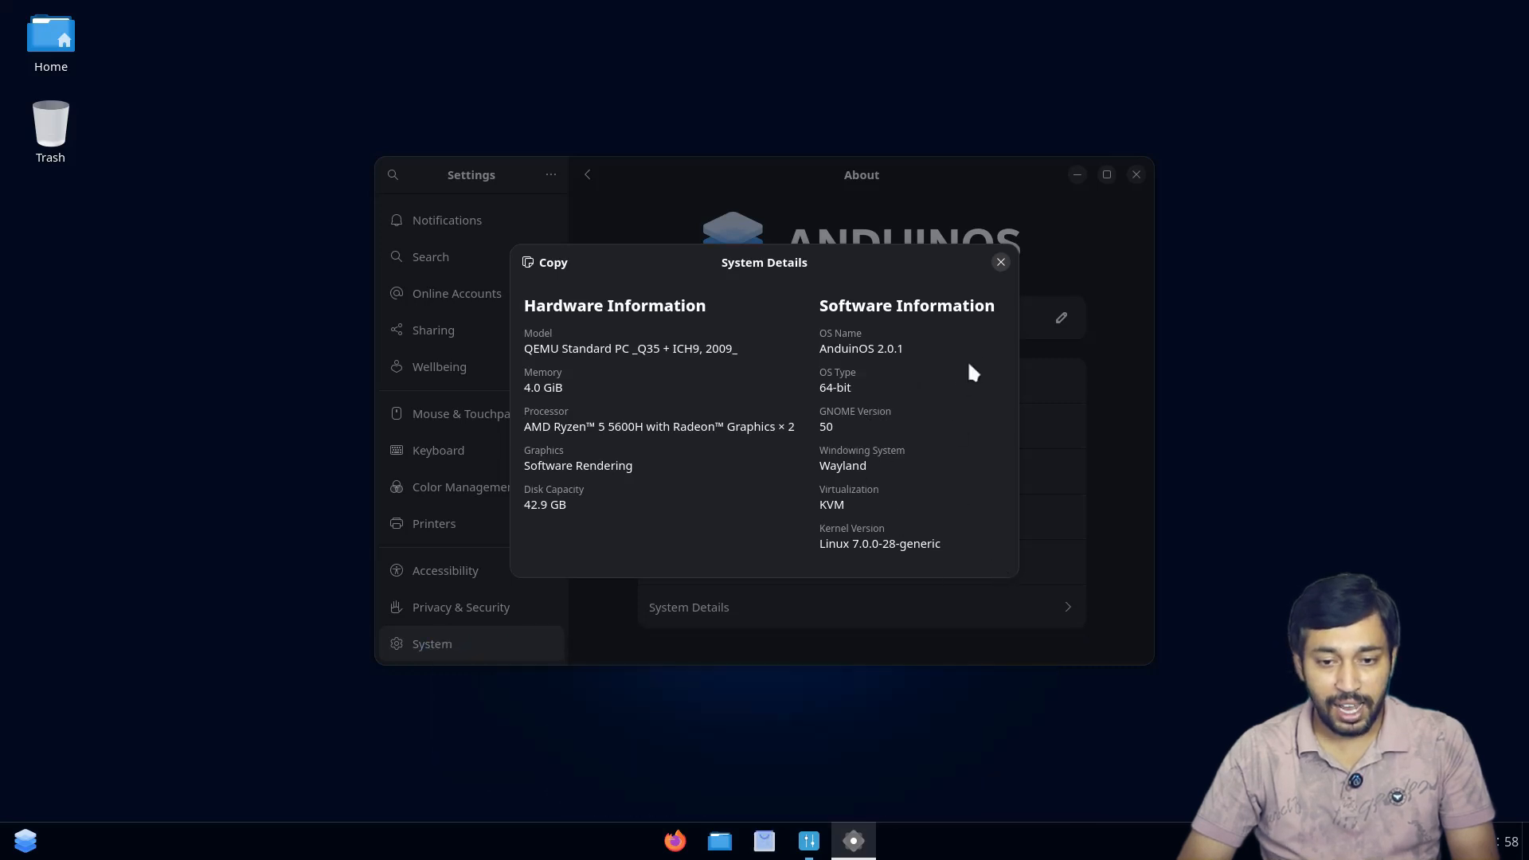
pyautogui.click(1000, 262)
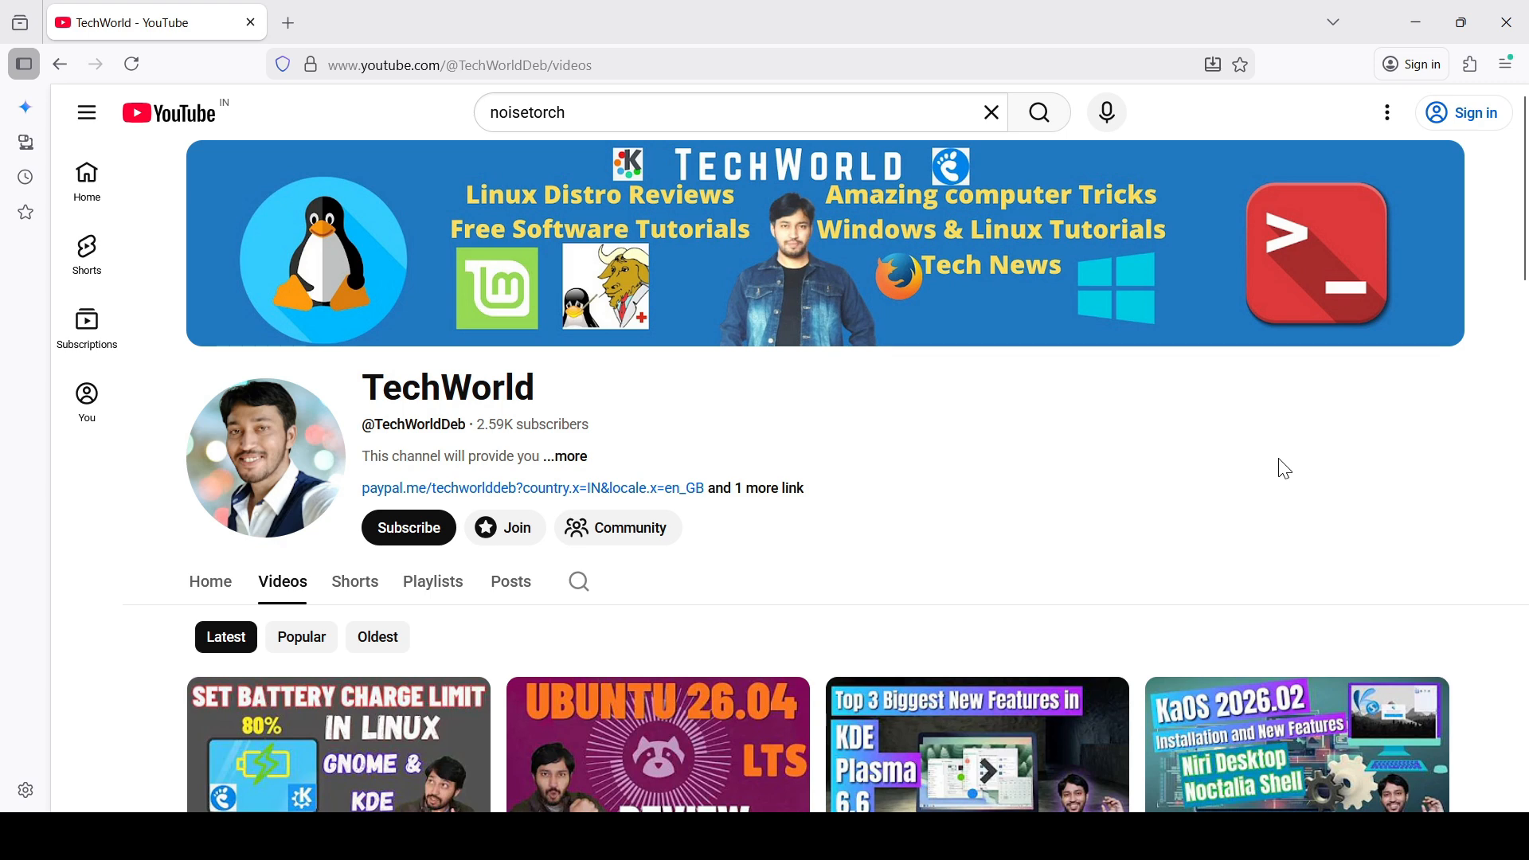
# Step: Scroll down through the TechWorld channel's Videos tab and back up
pyautogui.scroll(-3, 1285, 470)
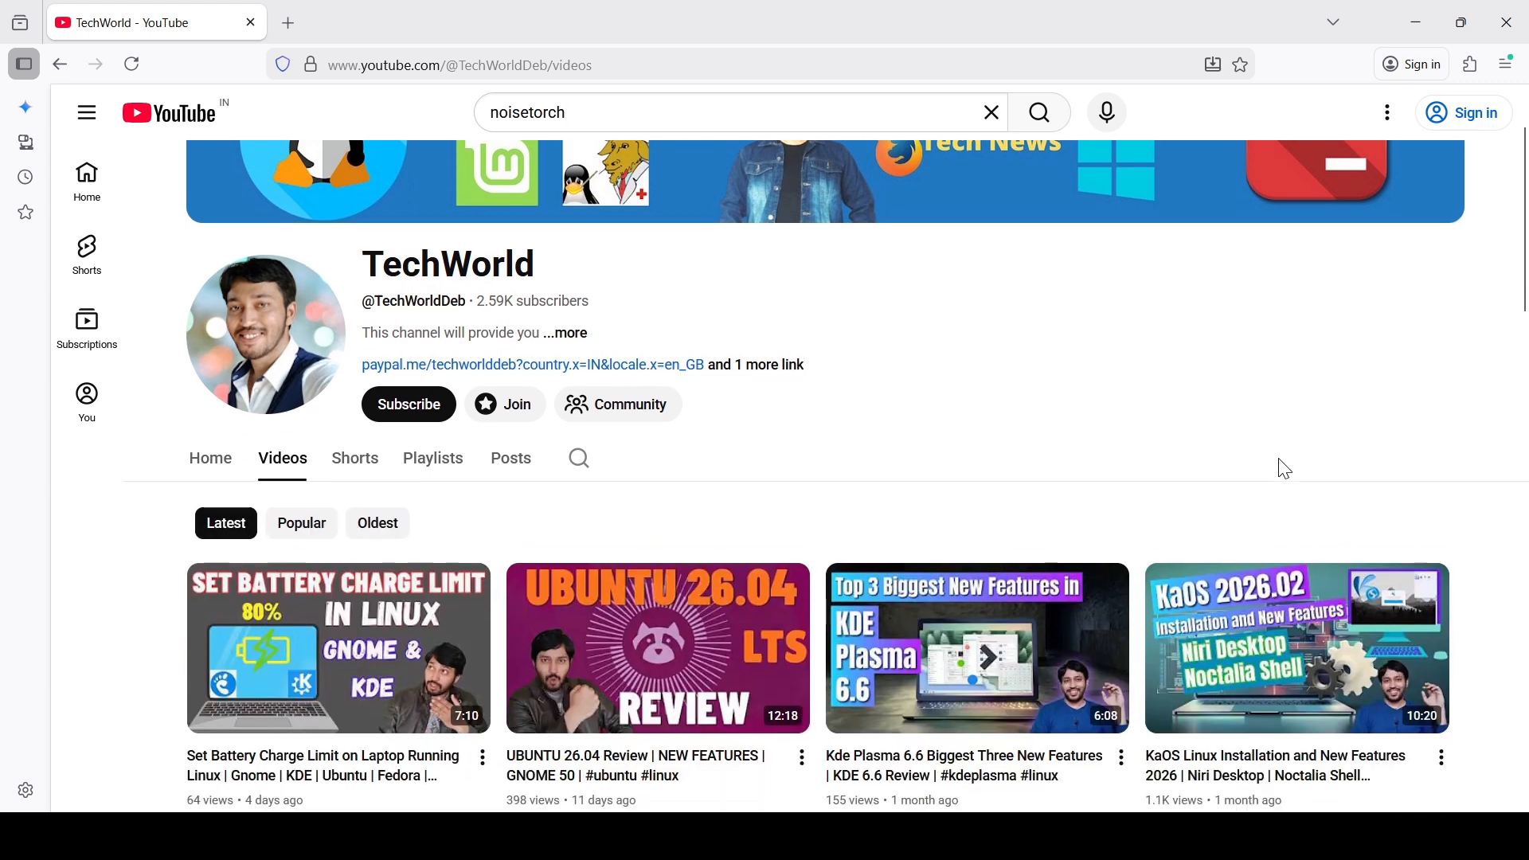
pyautogui.scroll(-3, 1283, 466)
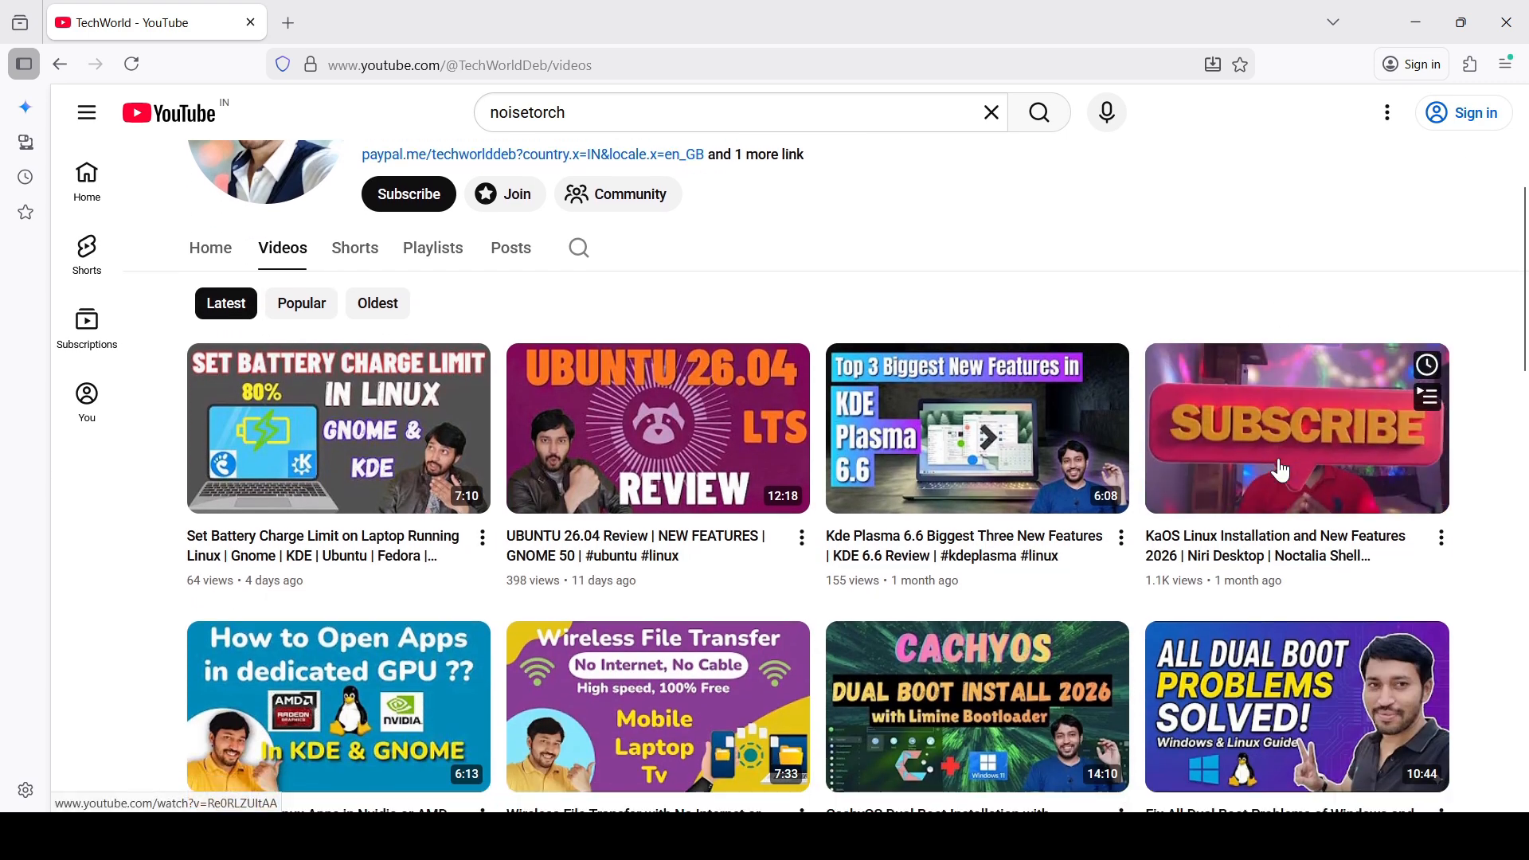
pyautogui.scroll(-3, 1500, 460)
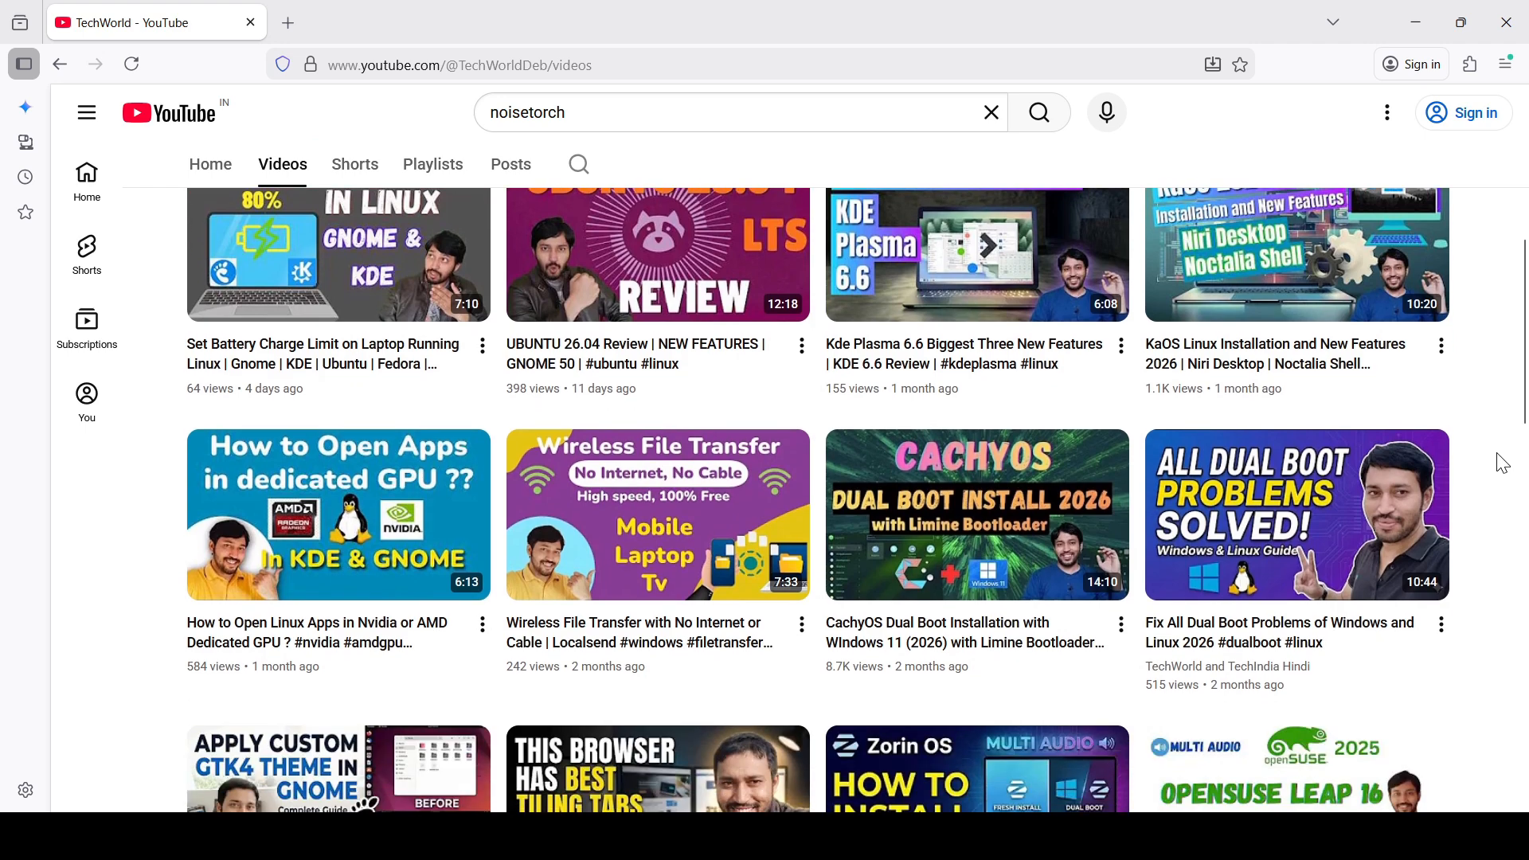
pyautogui.scroll(-3, 1503, 463)
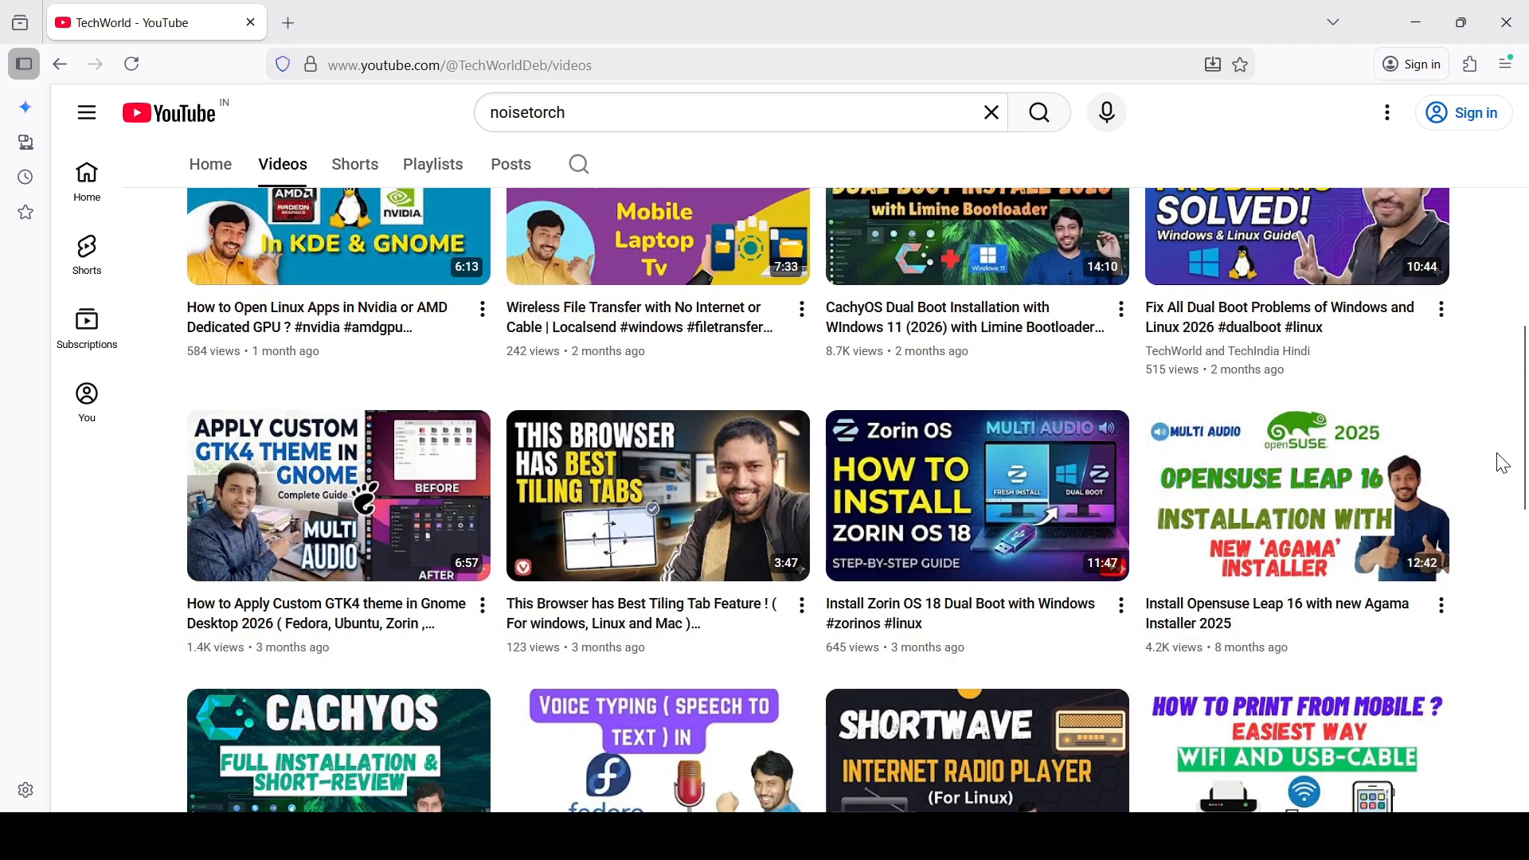
pyautogui.scroll(-2, 1504, 464)
pyautogui.scroll(-5, 1504, 463)
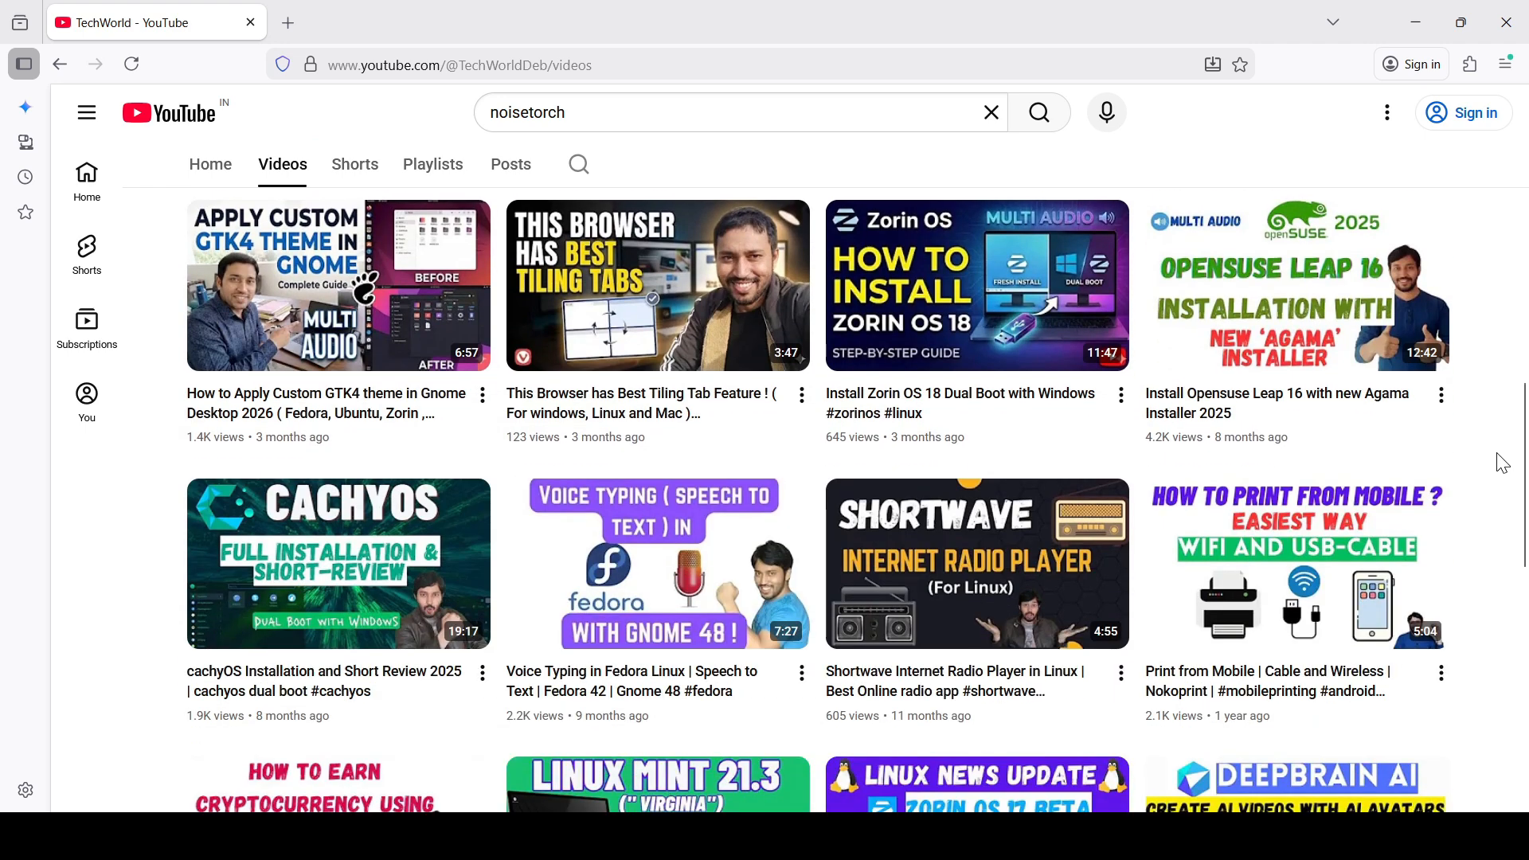
pyautogui.scroll(-5, 1504, 464)
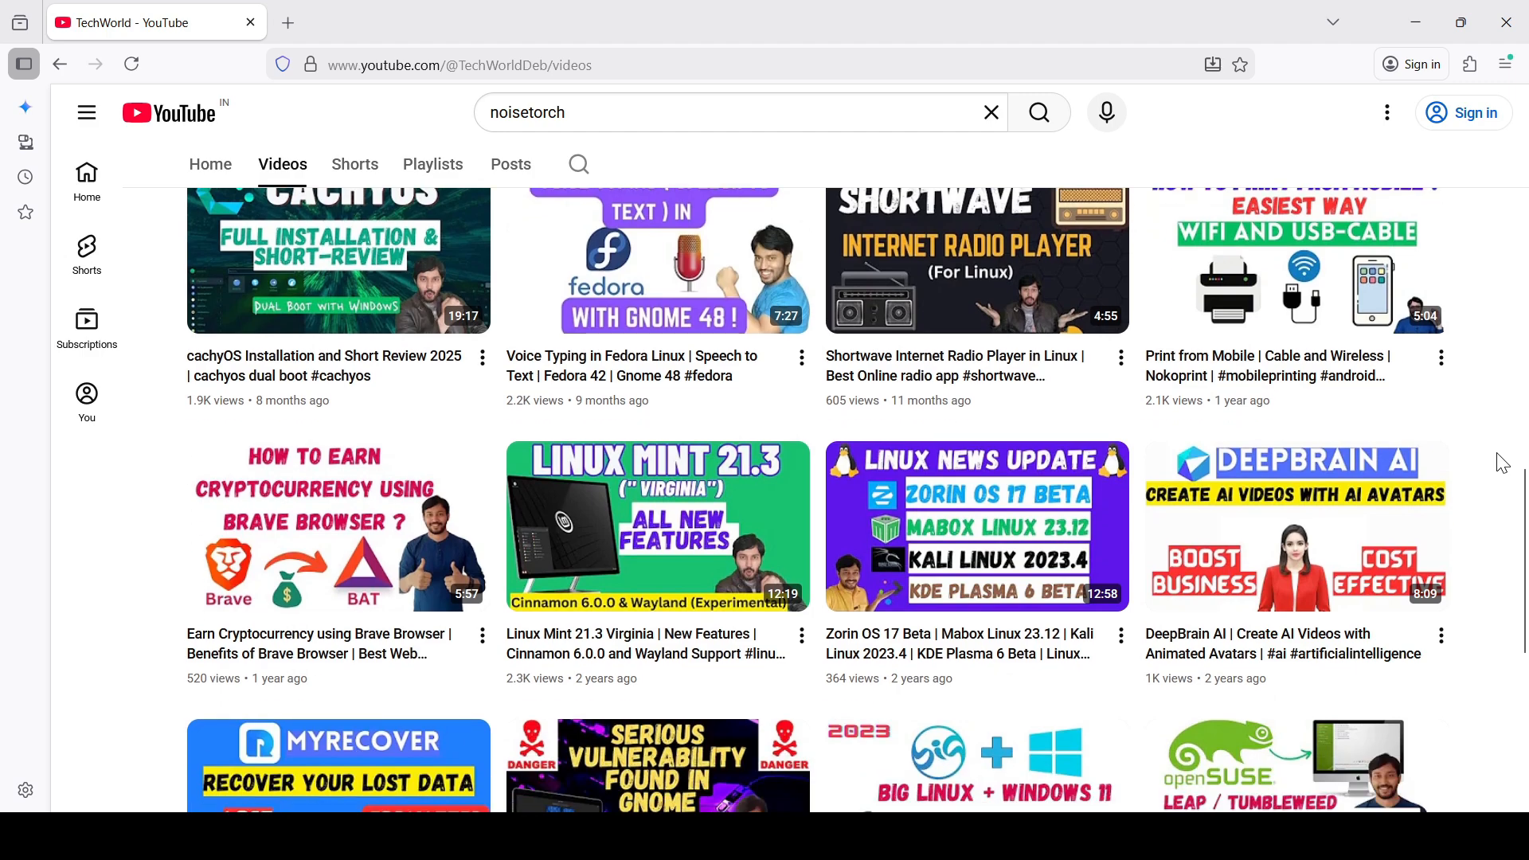
pyautogui.scroll(-3, 1504, 463)
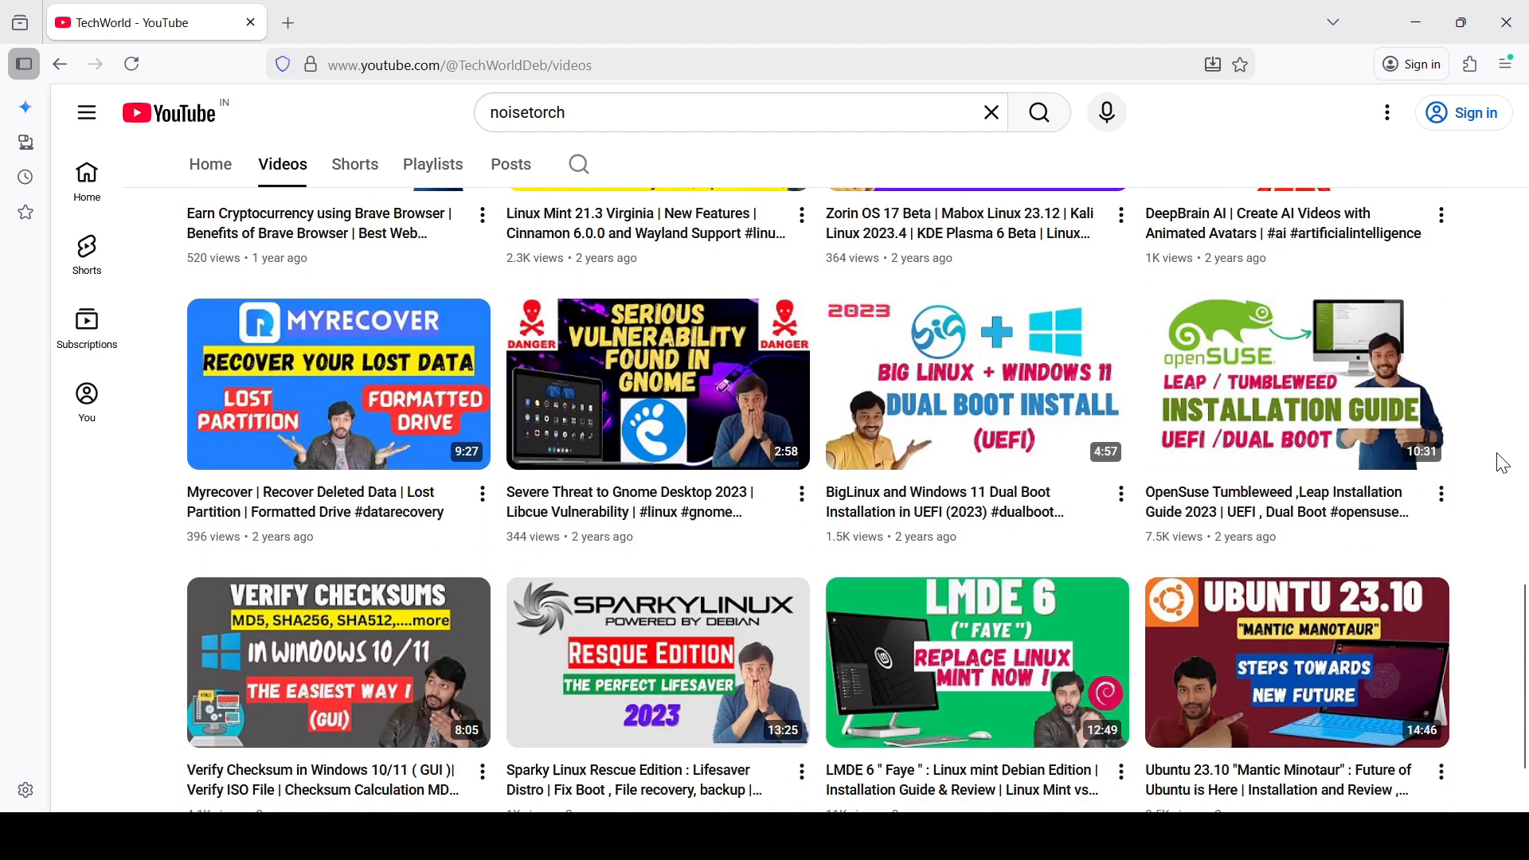
pyautogui.scroll(-5, 1503, 464)
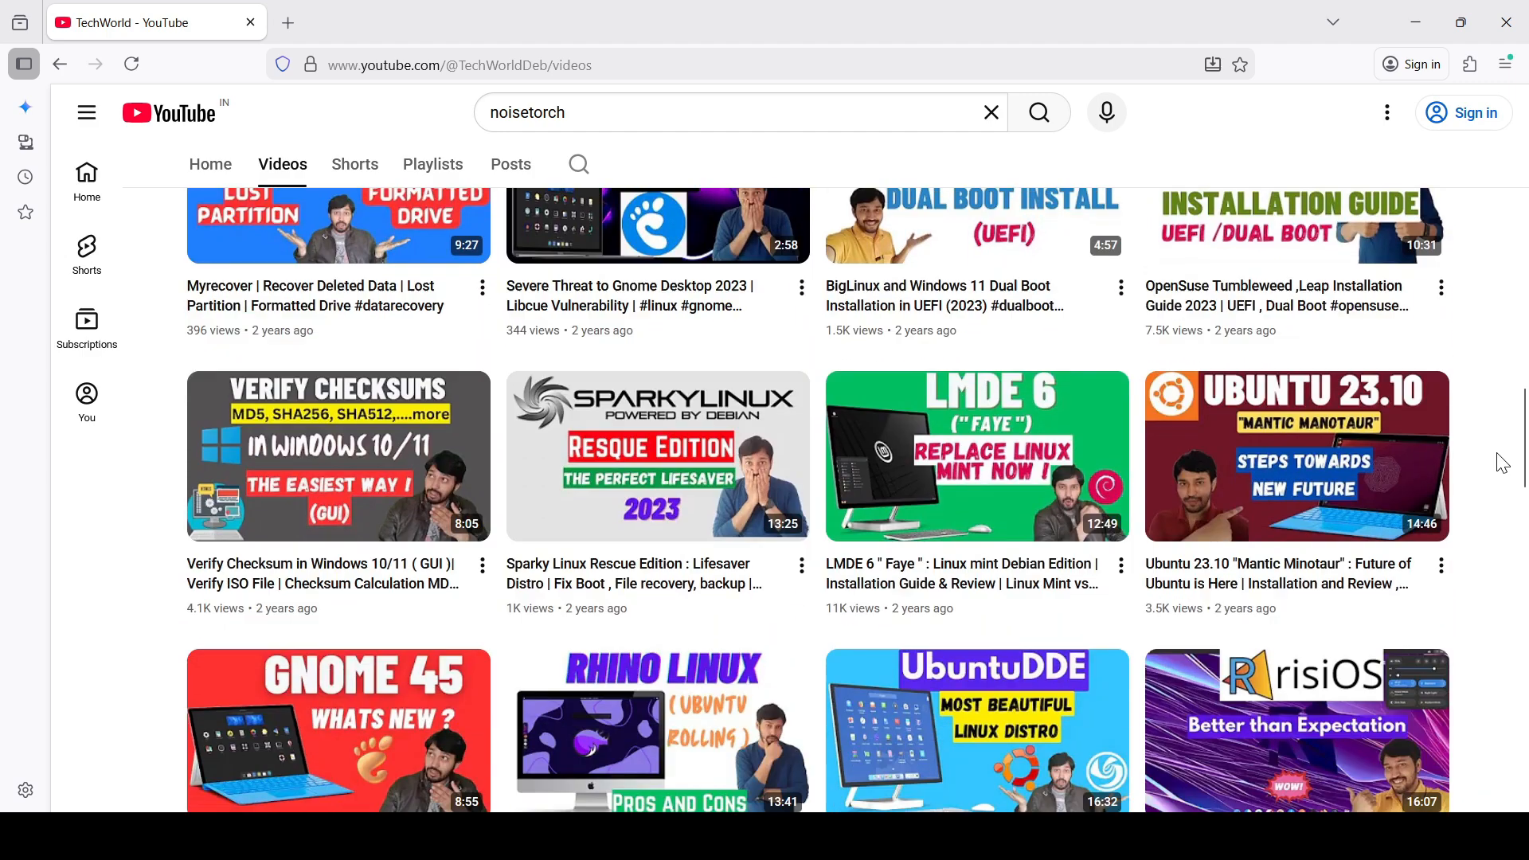
pyautogui.scroll(-3, 1503, 463)
pyautogui.scroll(15, 1504, 464)
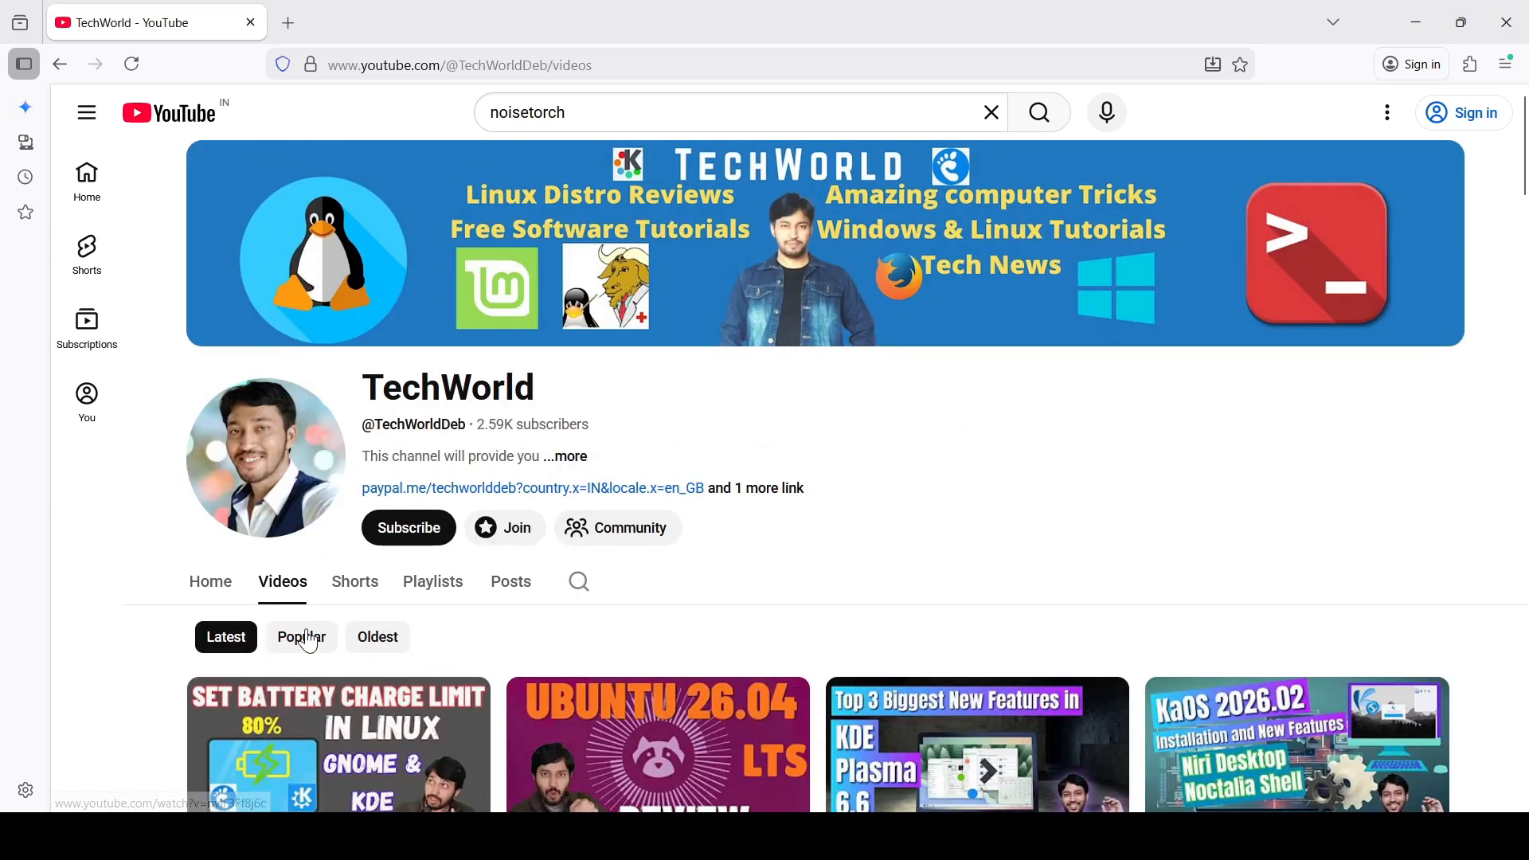
# Step: Sort the channel's videos by Popular and browse down through the results
pyautogui.click(309, 641)
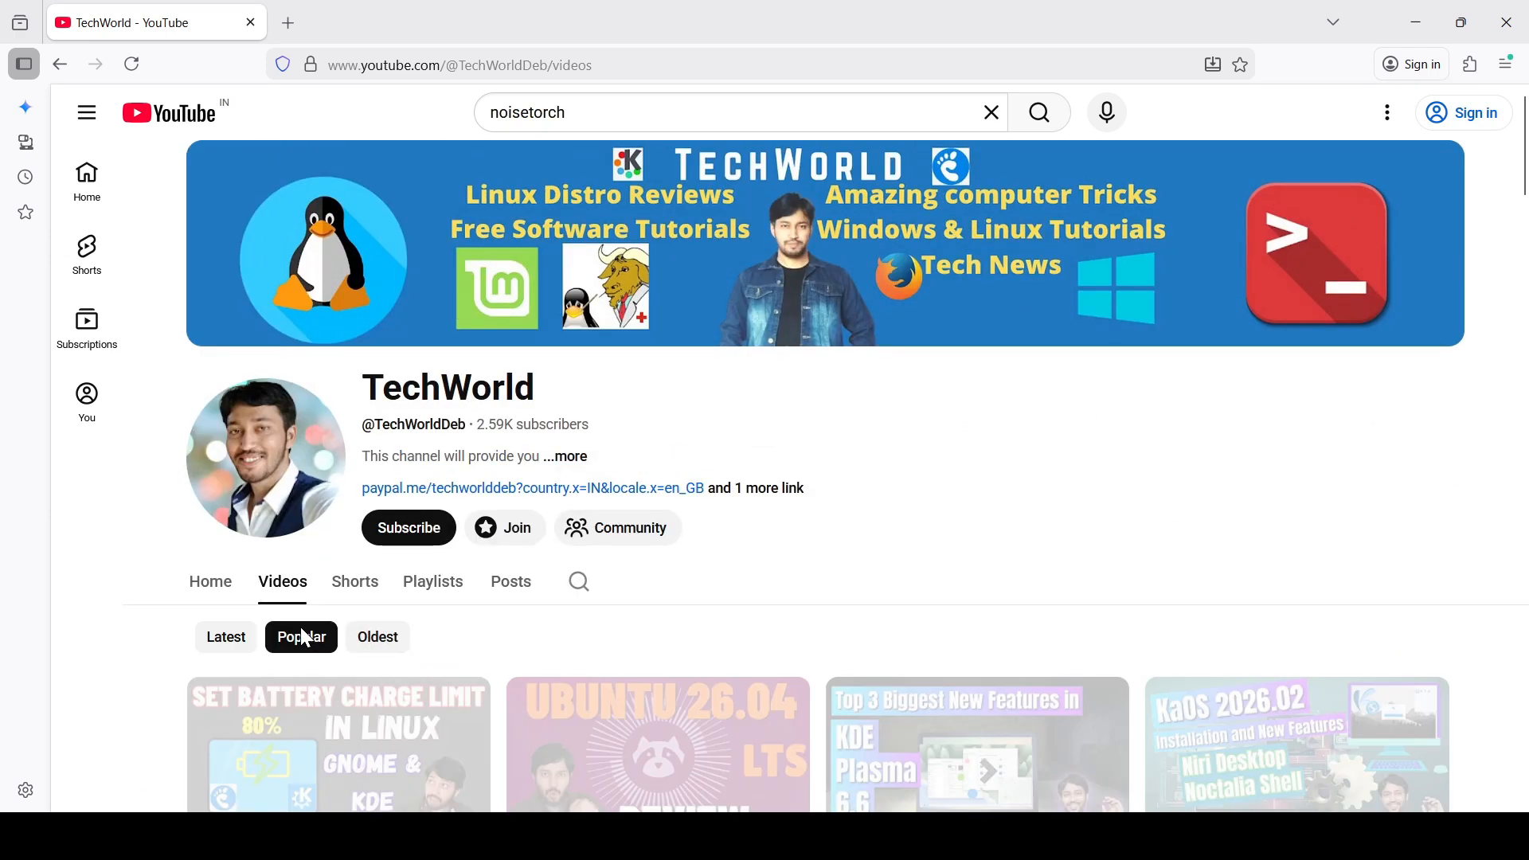
pyautogui.scroll(-2, 1515, 506)
pyautogui.scroll(-5, 1515, 506)
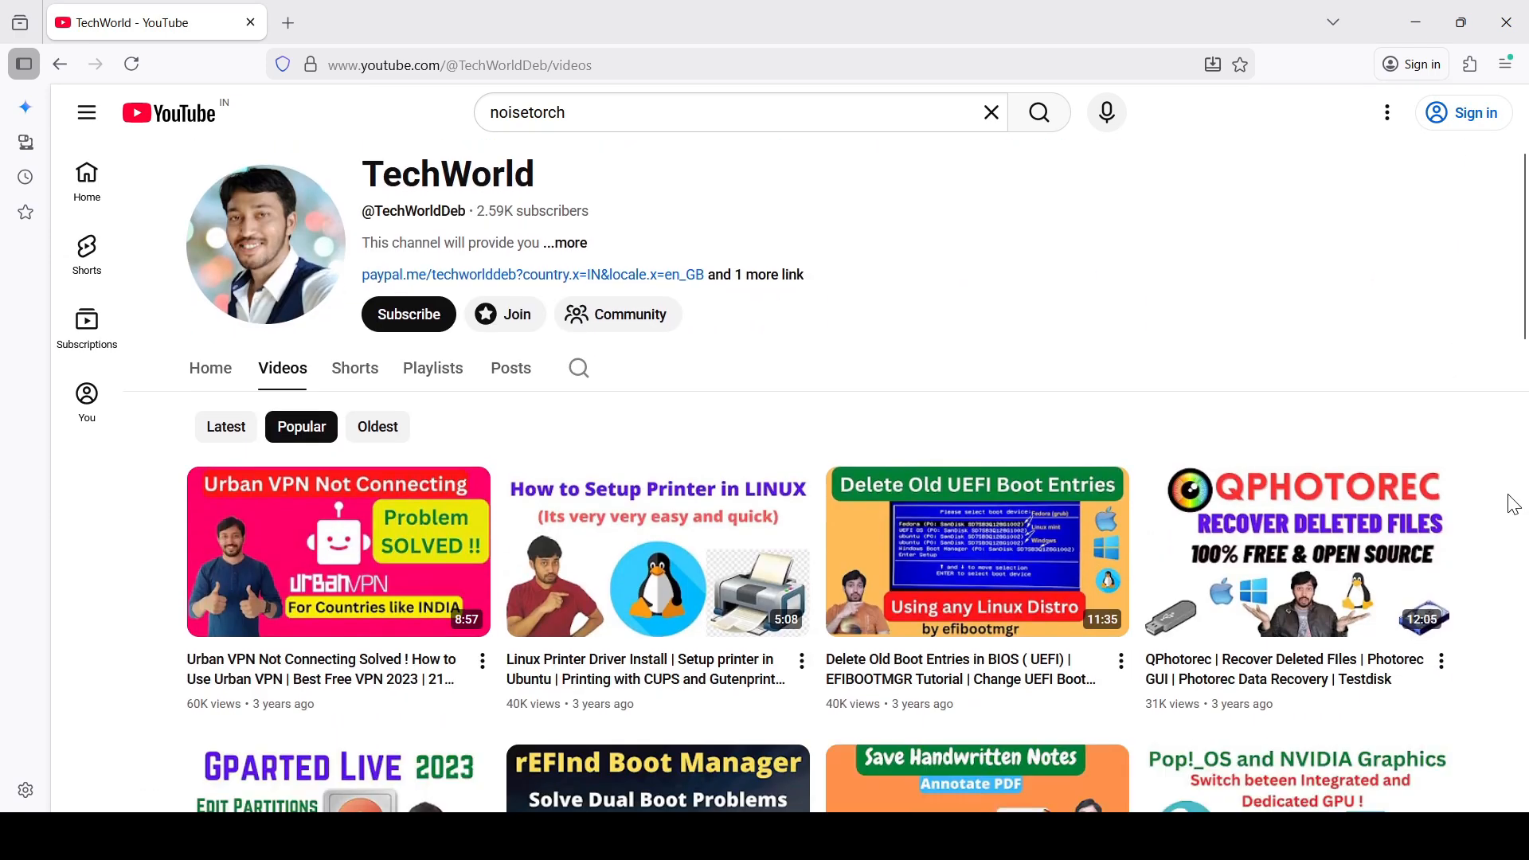
pyautogui.scroll(3, 1516, 505)
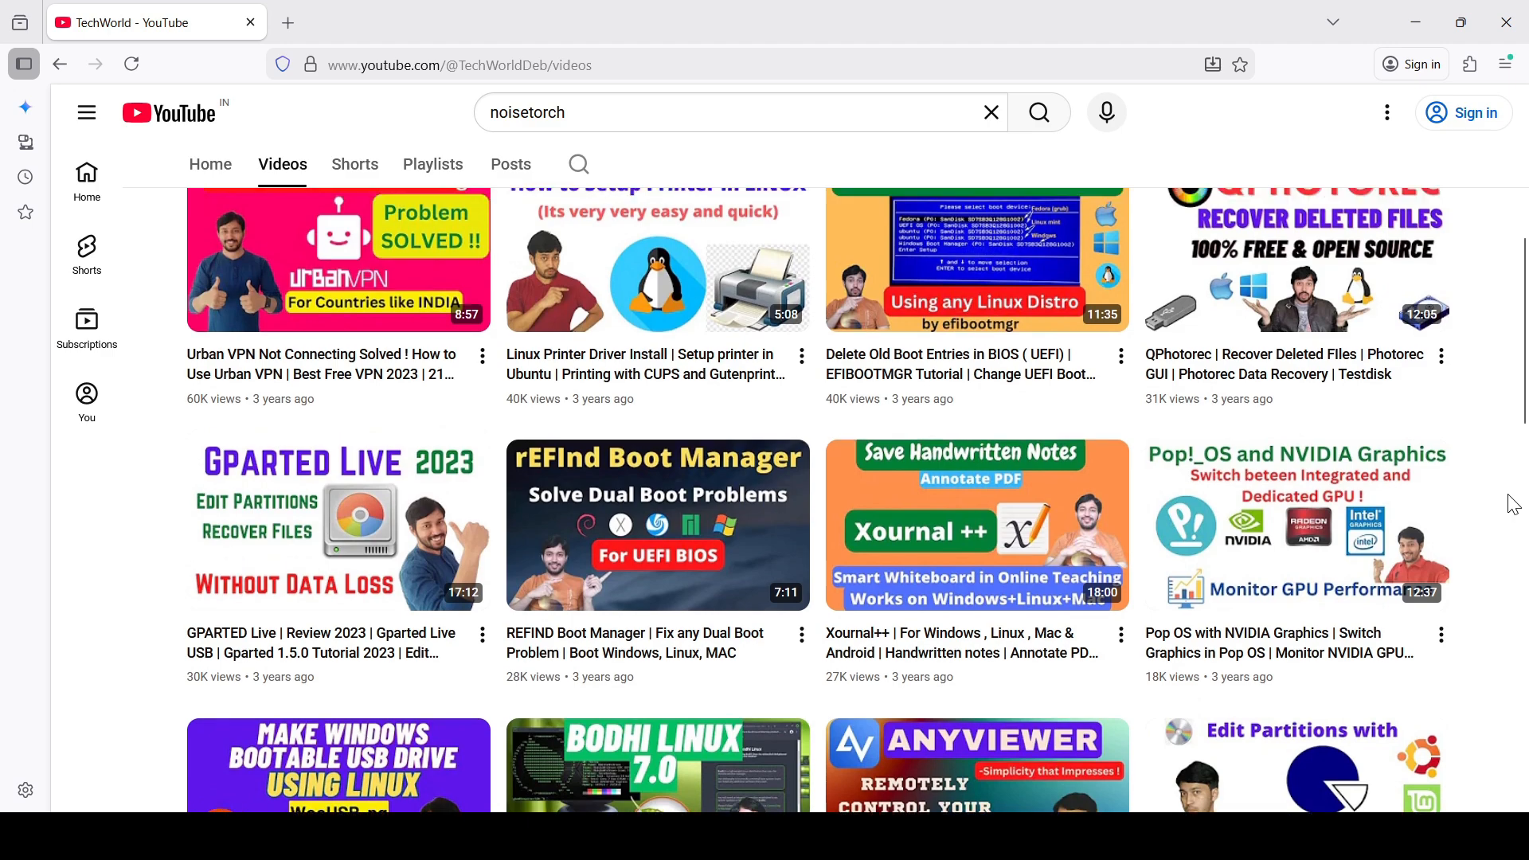
pyautogui.scroll(-3, 1516, 506)
pyautogui.scroll(-3, 1515, 506)
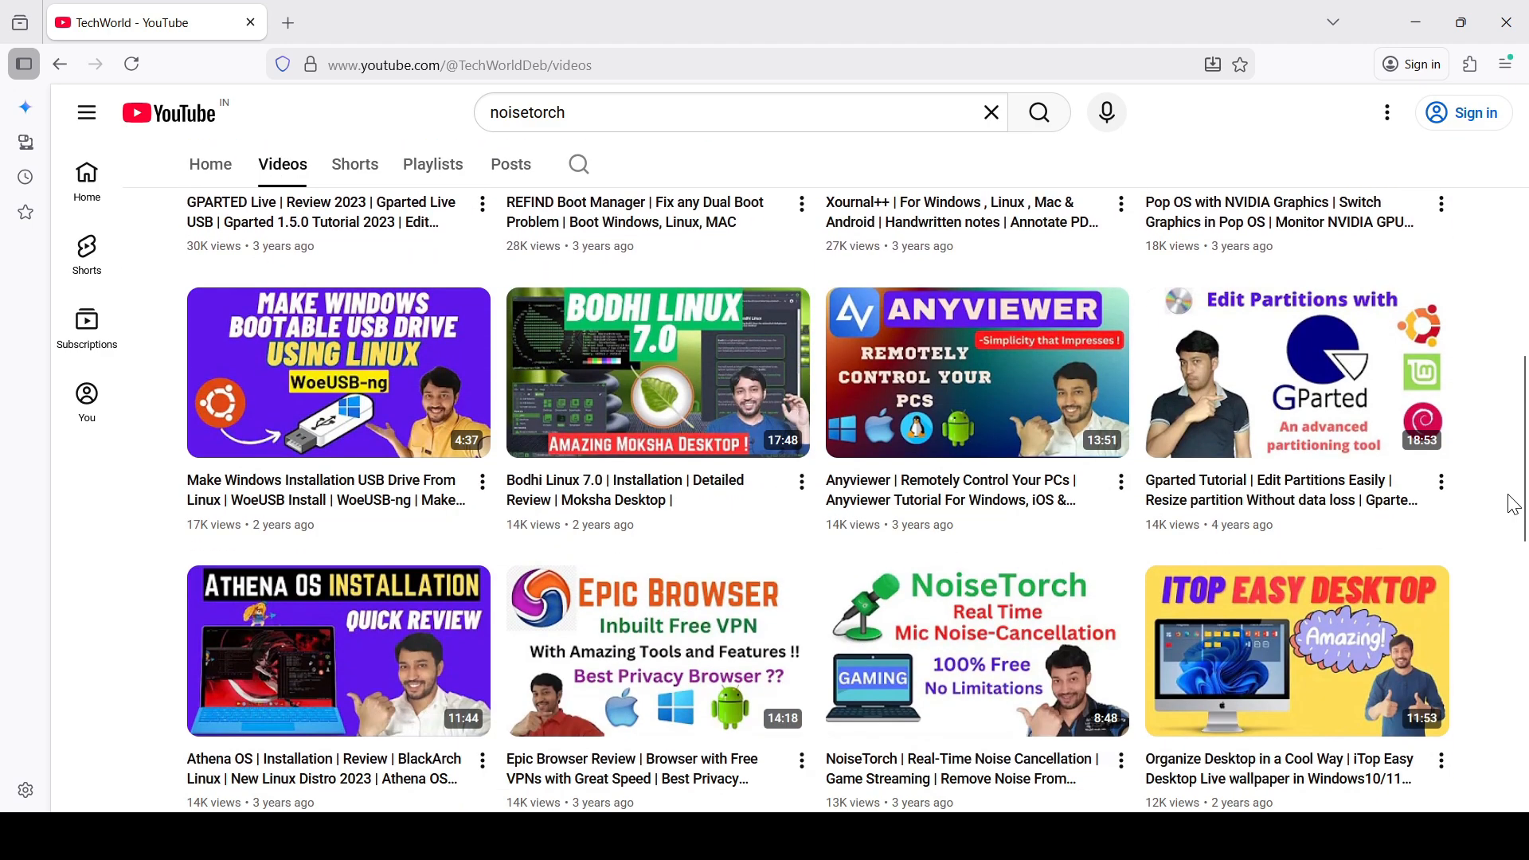
pyautogui.scroll(-2, 1517, 508)
pyautogui.scroll(-1, 1518, 507)
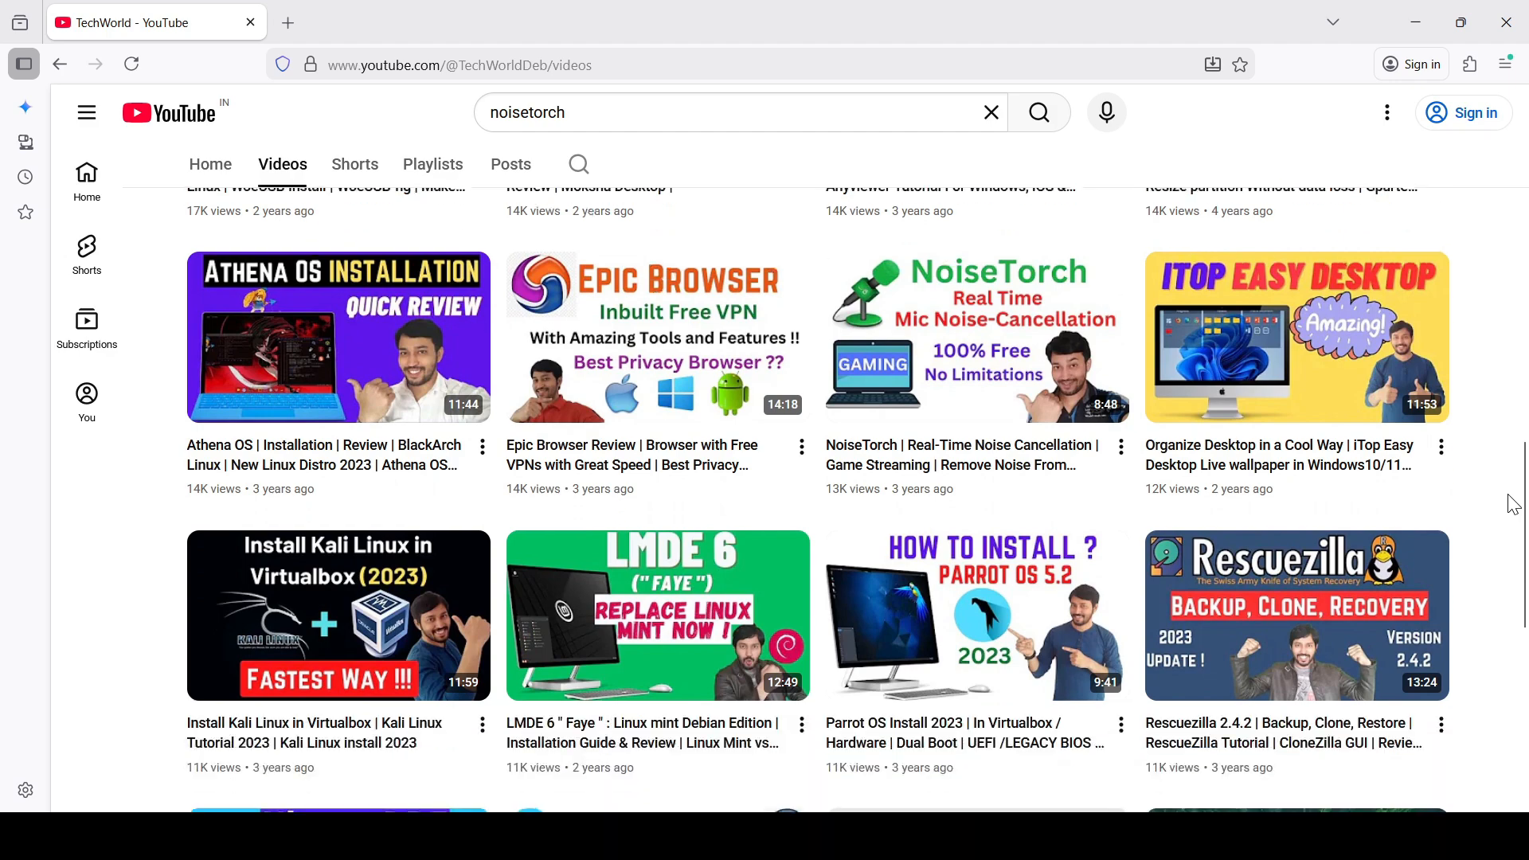
pyautogui.scroll(-5, 1518, 506)
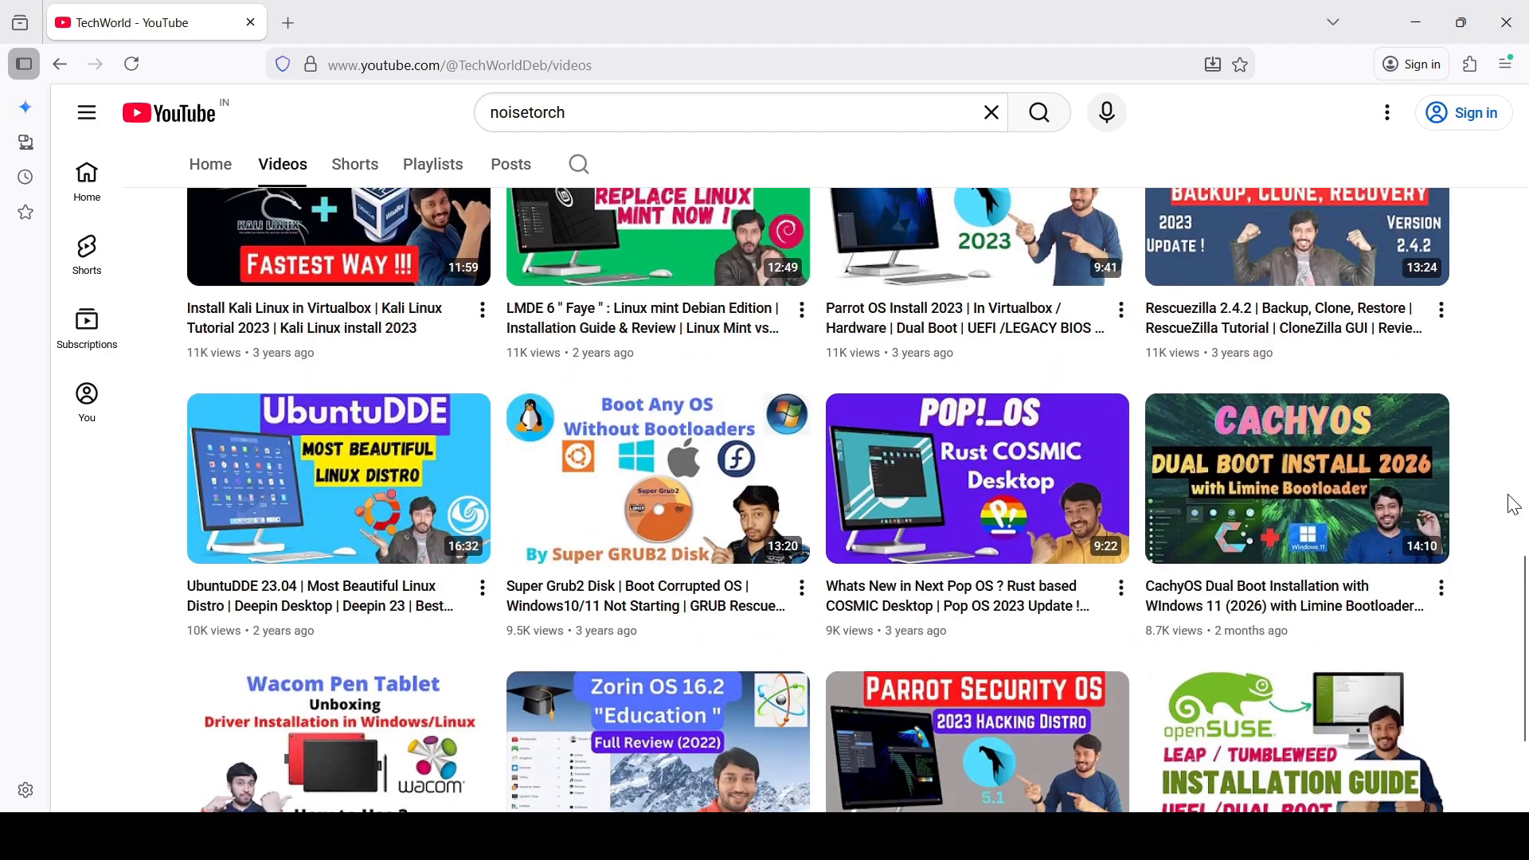
pyautogui.scroll(-4, 1518, 505)
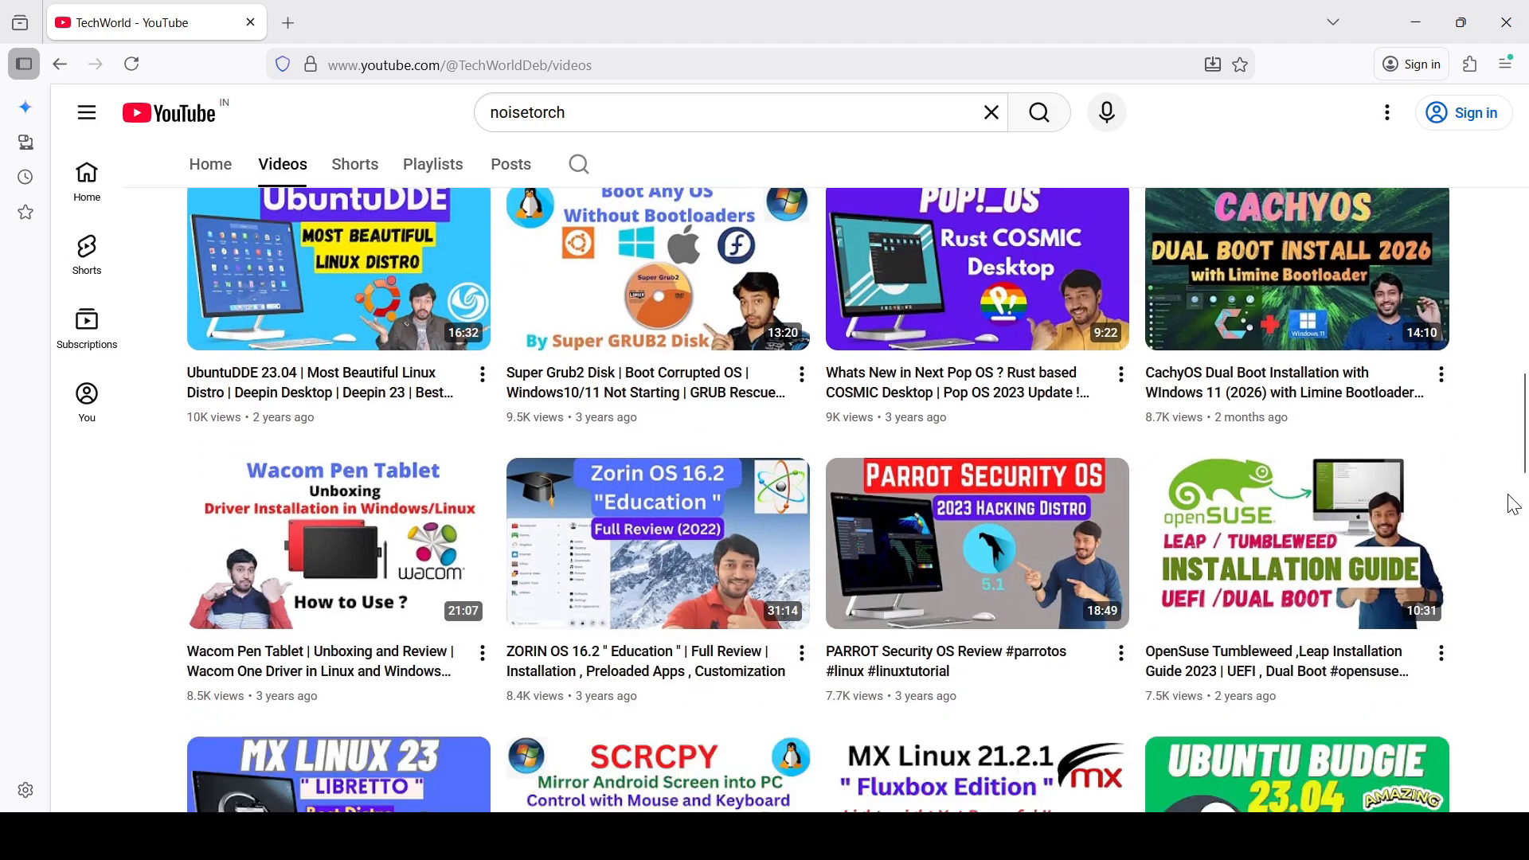
pyautogui.scroll(-2, 1519, 507)
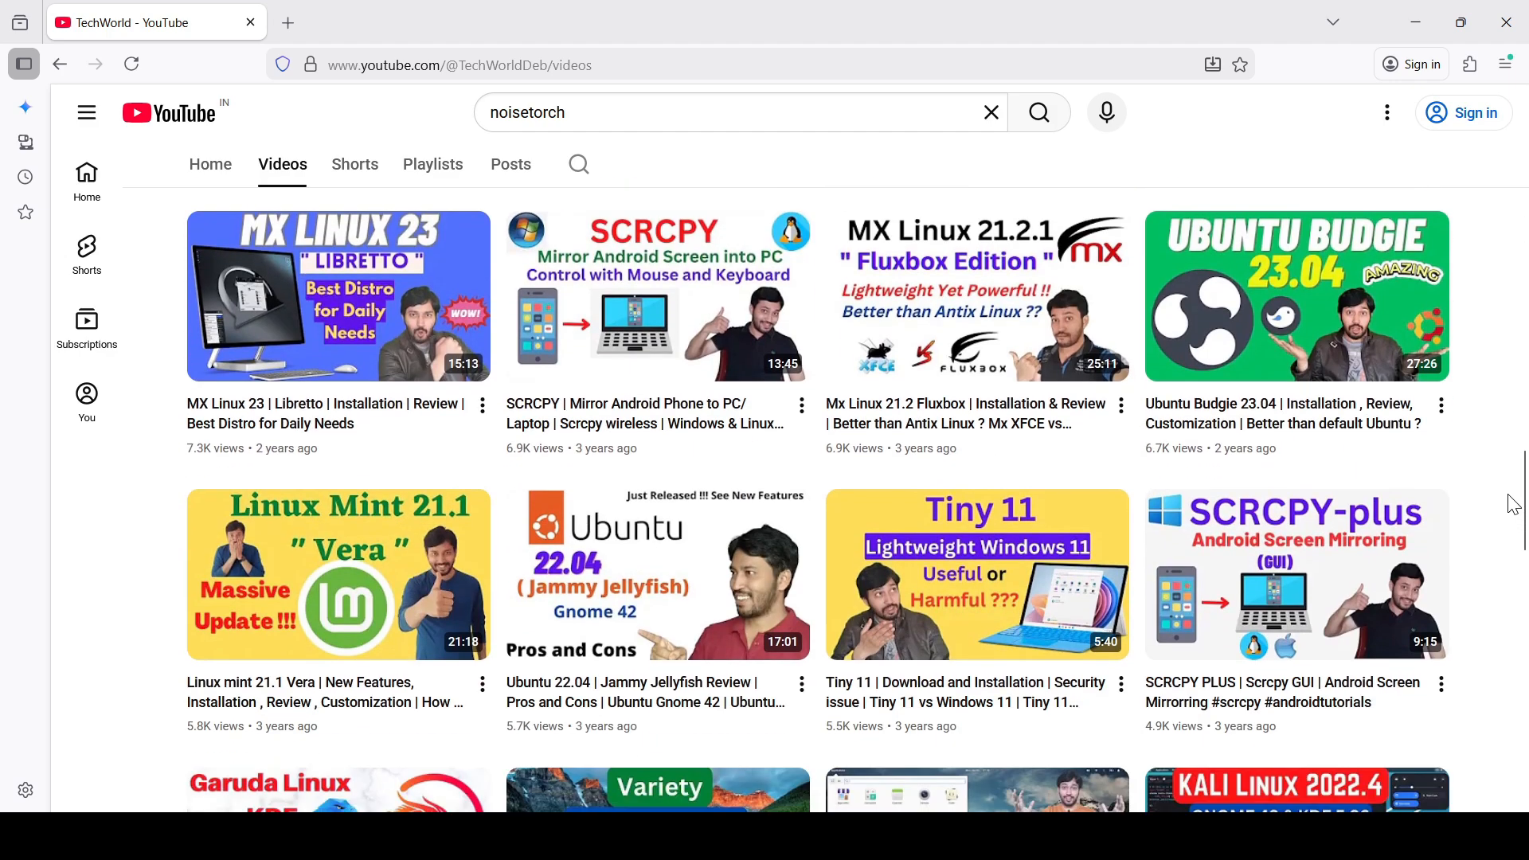